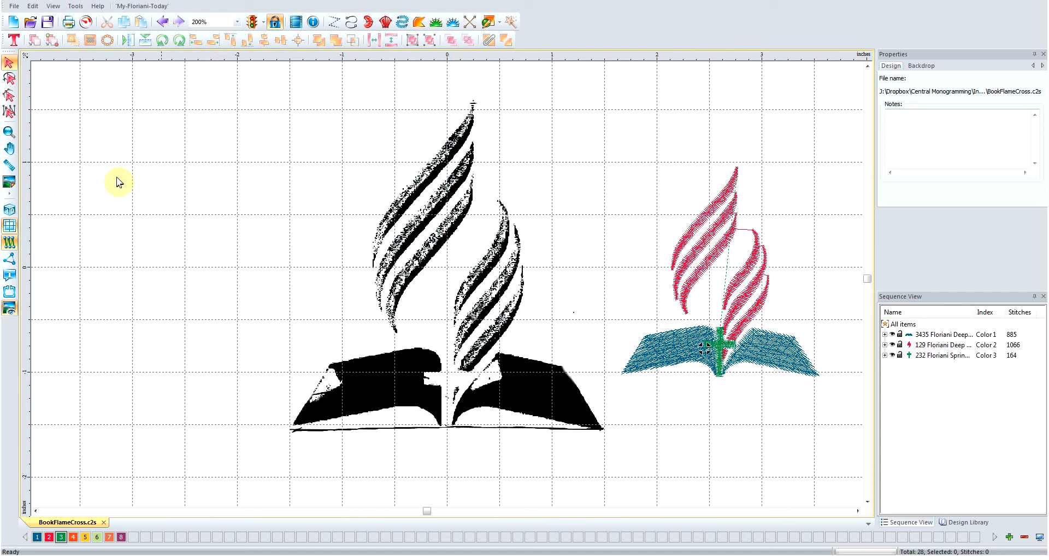
Create a new blank design and load Page0001.jpg from the In Process folder as its backdrop
click(14, 23)
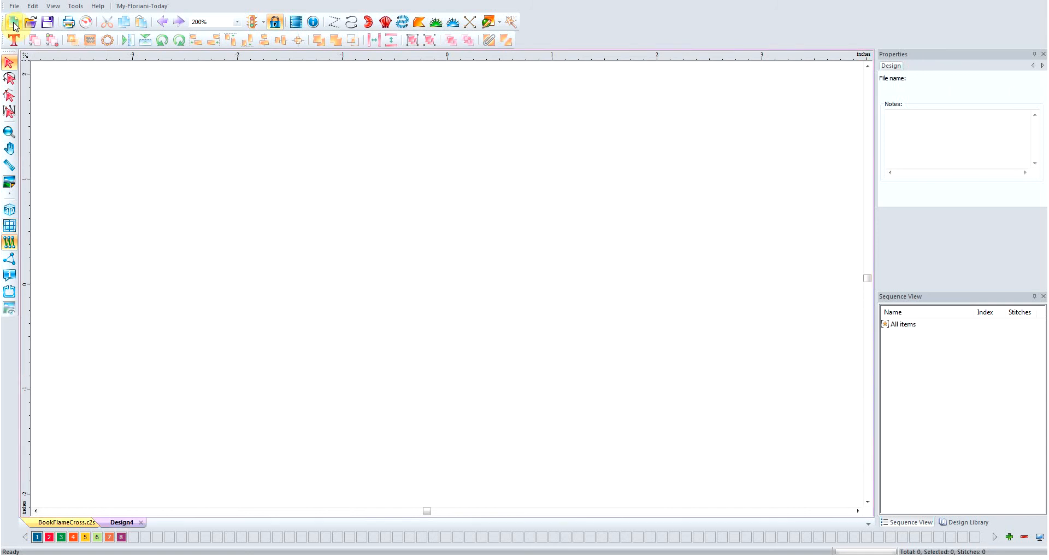
click(15, 6)
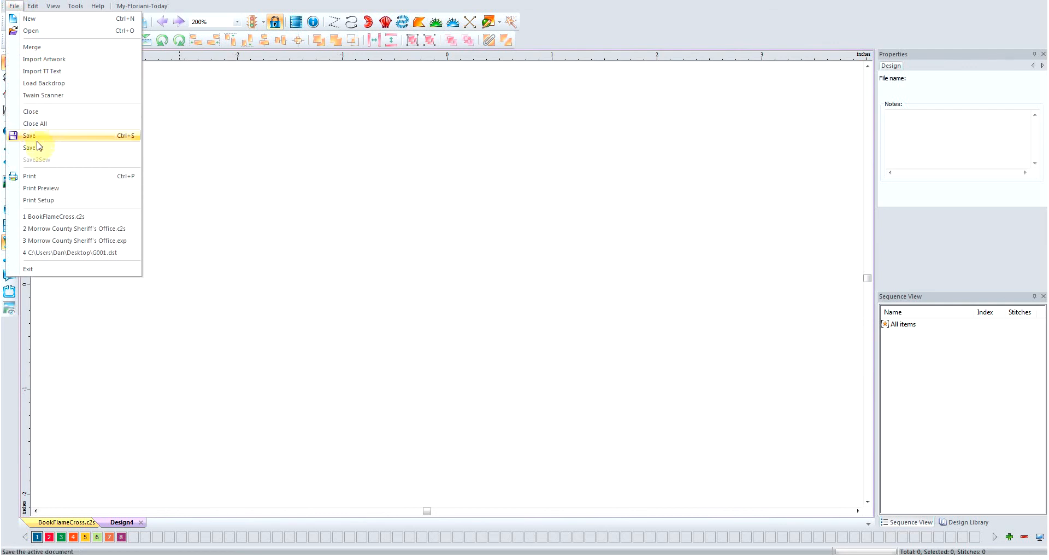
click(53, 84)
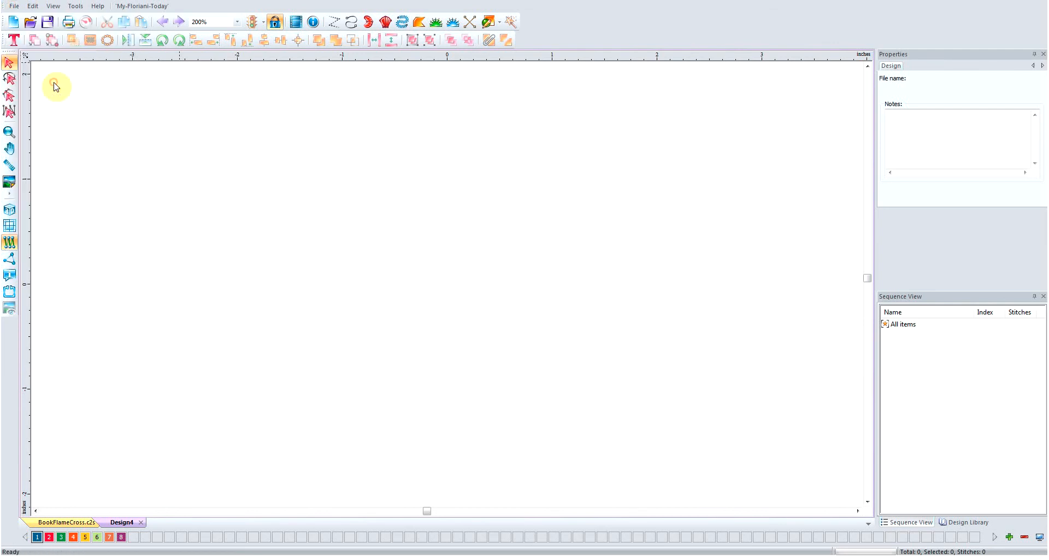
click(566, 326)
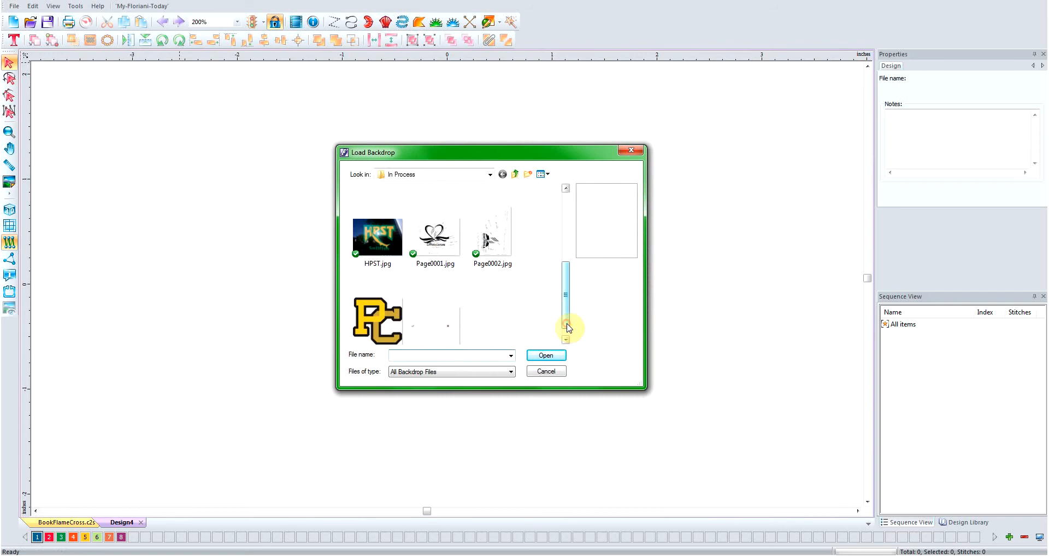
double_click(442, 254)
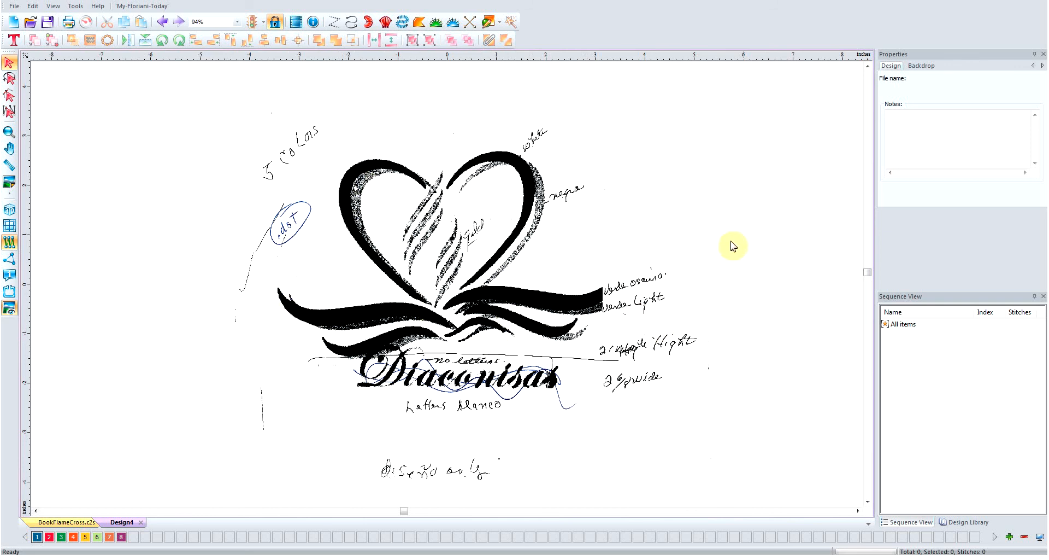
Rotate the backdrop image by -4 degrees to straighten the heart artwork
click(930, 67)
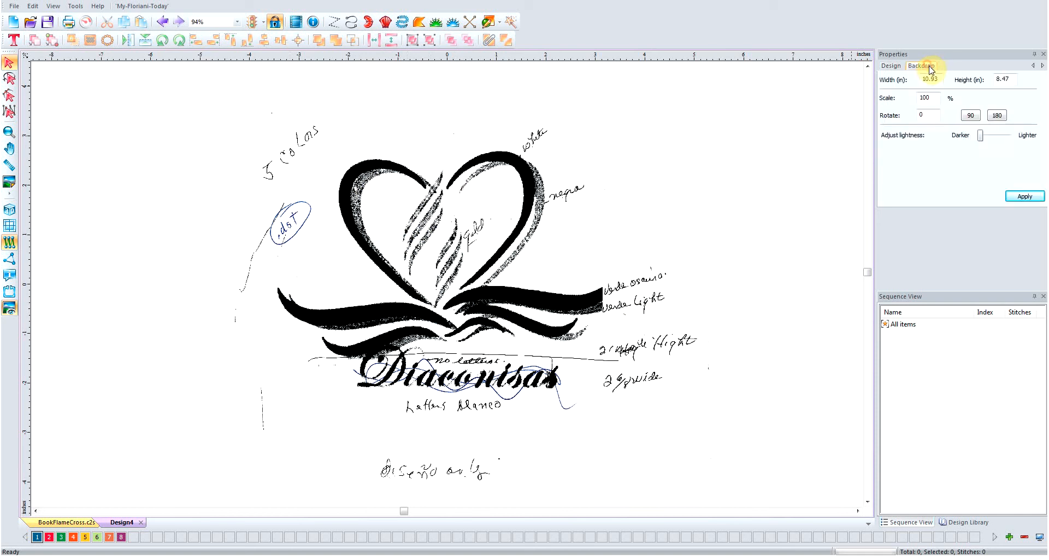
double_click(927, 115)
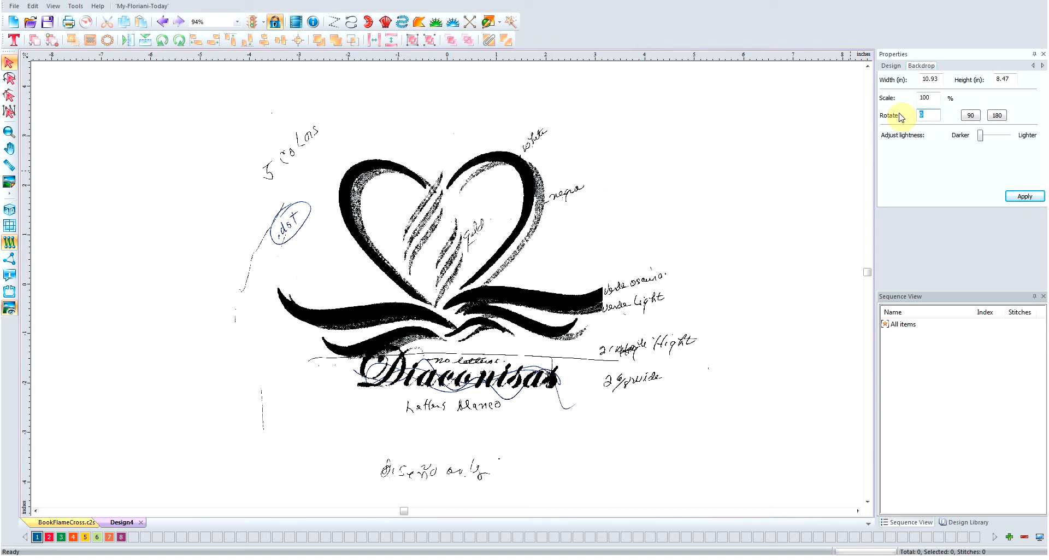
text(-4)
key(Return)
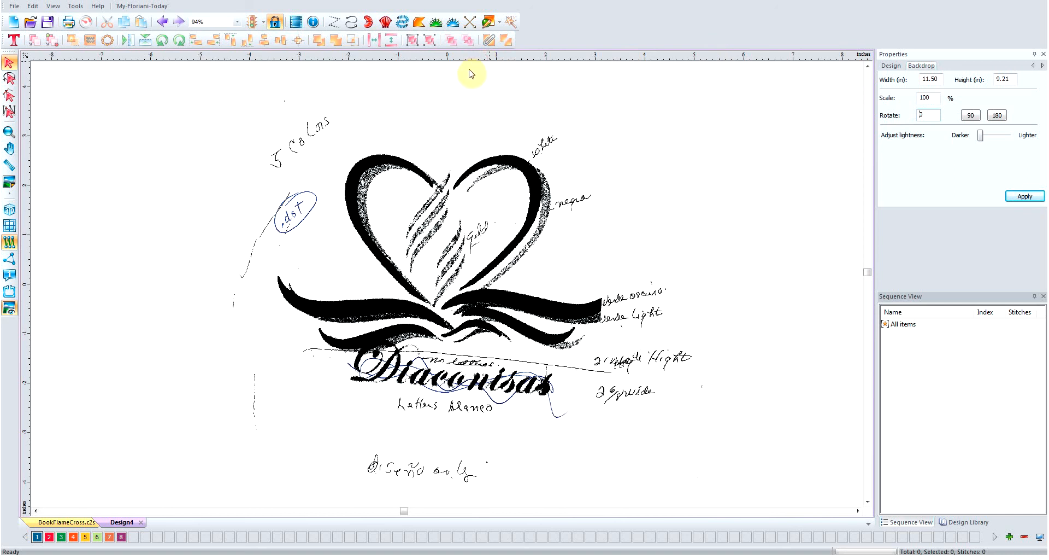
mouse_move(467, 59)
mouse_down()
mouse_move(461, 130)
mouse_move(468, 54)
mouse_up()
drag(473, 155, 473, 323)
drag(474, 327, 474, 396)
drag(473, 398, 469, 397)
drag(466, 394, 471, 53)
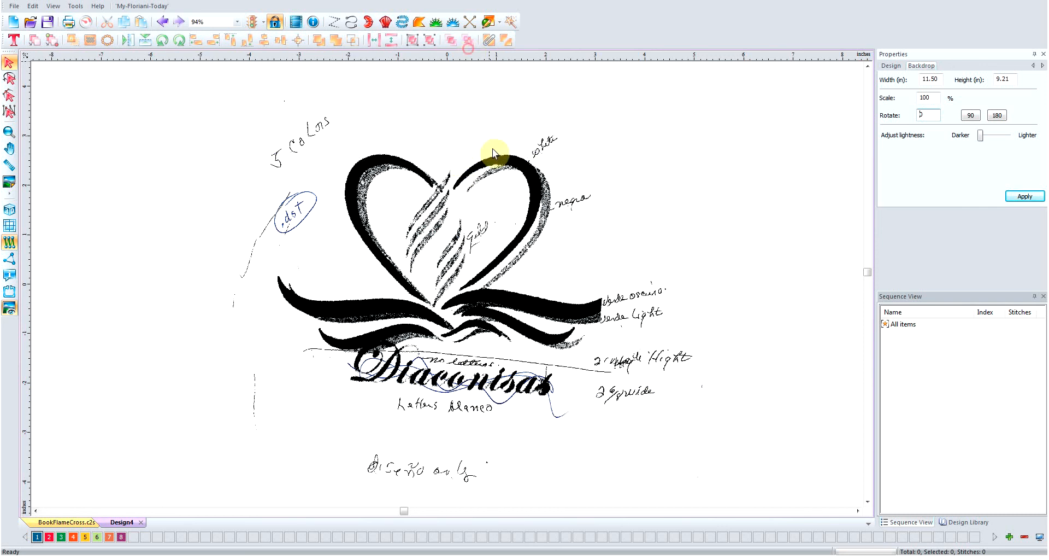
click(895, 70)
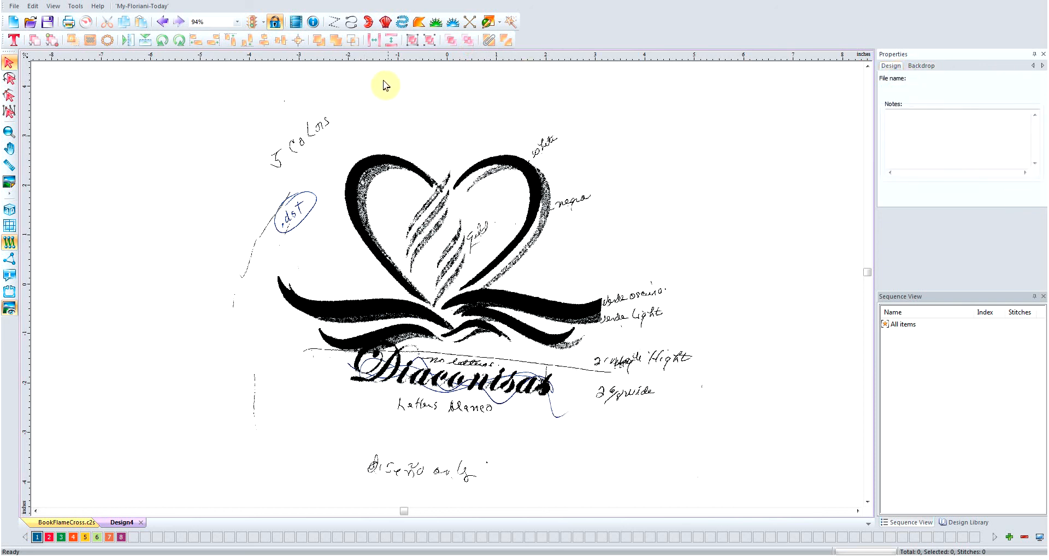
Digitize a run stitch down the grey shadow outside the heart's right side to its lower tip, and turn on the 3D stitch view
click(351, 22)
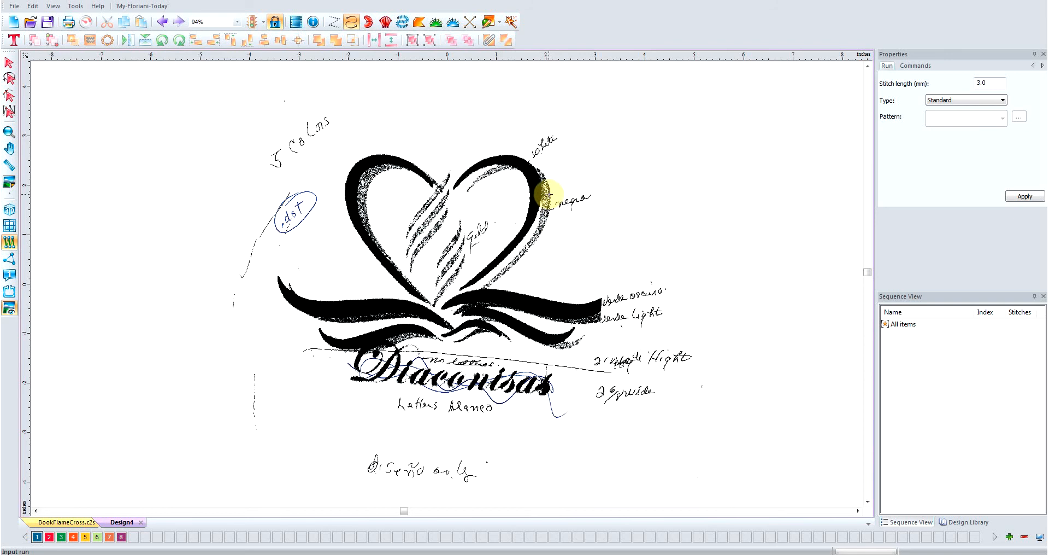
scroll(548, 196, up, 1)
click(868, 67)
click(868, 68)
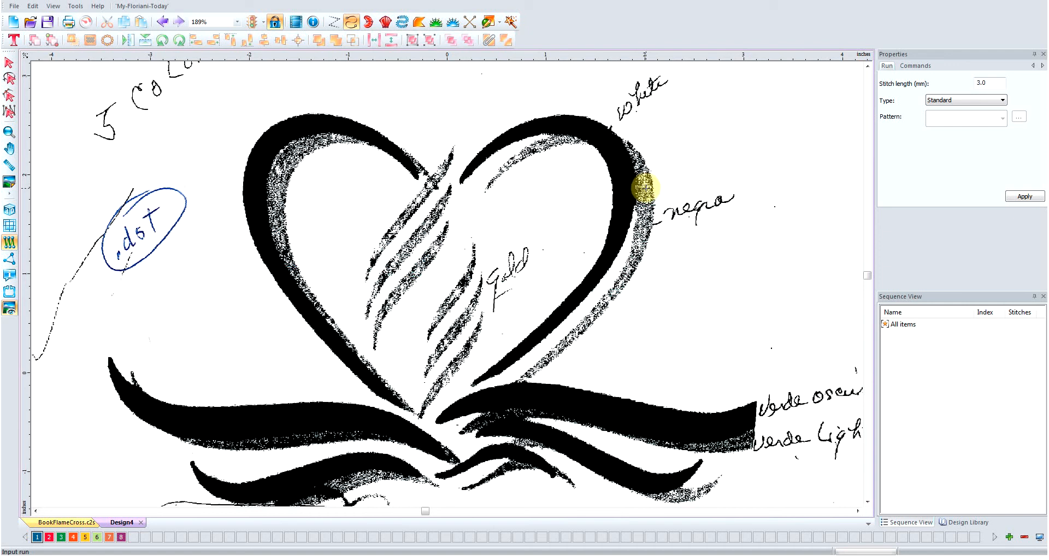
click(644, 188)
click(646, 196)
click(646, 213)
click(646, 228)
click(643, 247)
click(633, 268)
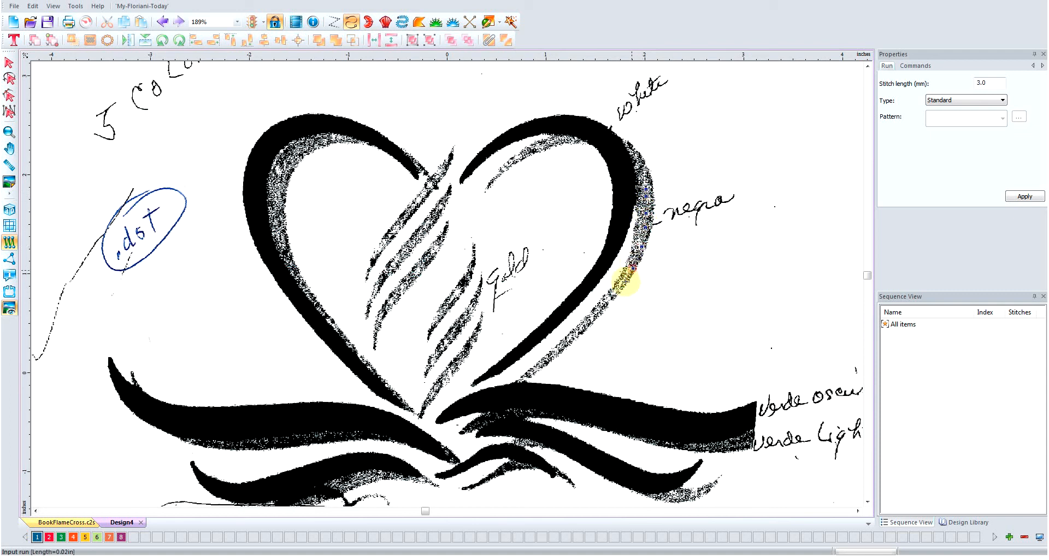
click(616, 291)
click(590, 319)
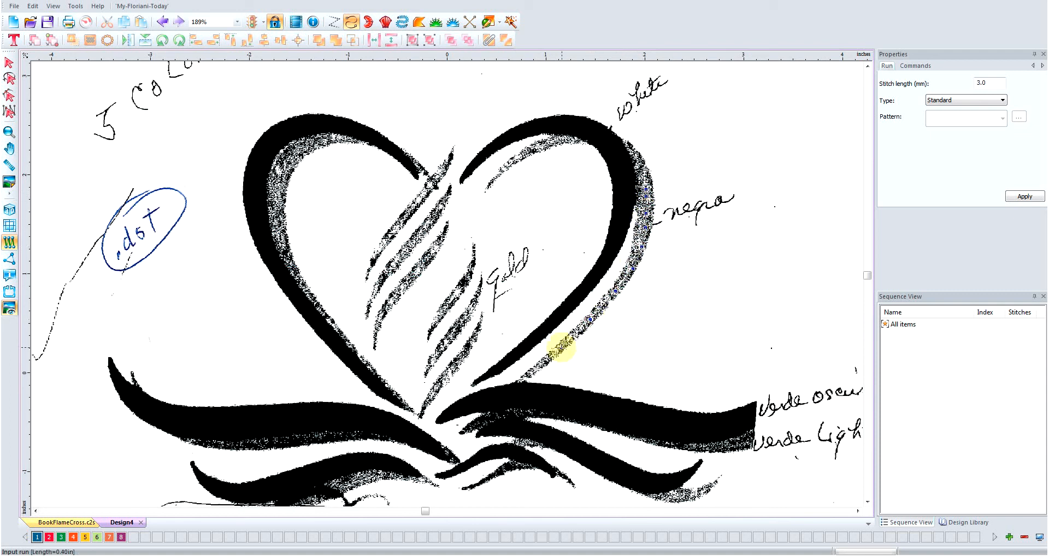
click(561, 347)
click(514, 385)
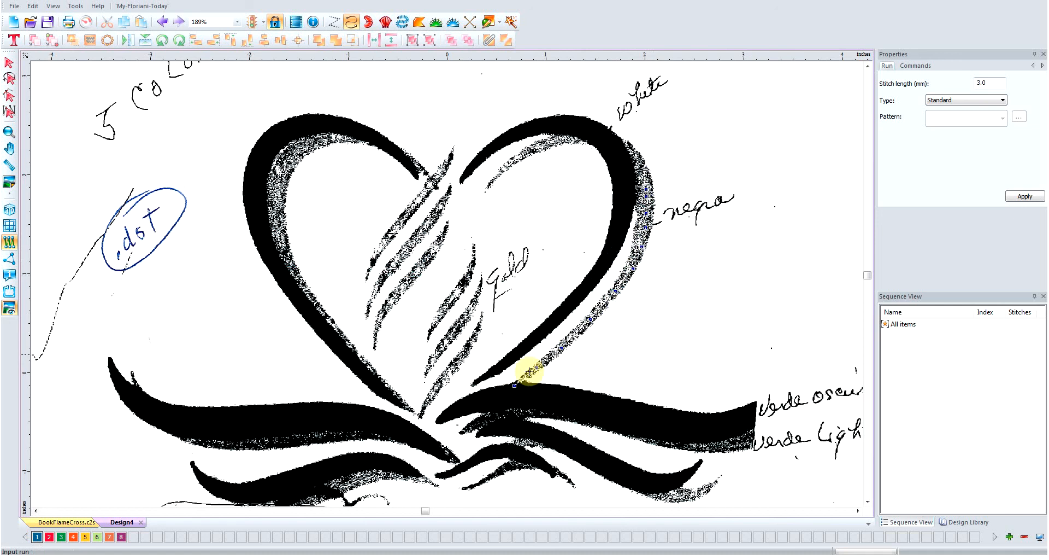
key(Return)
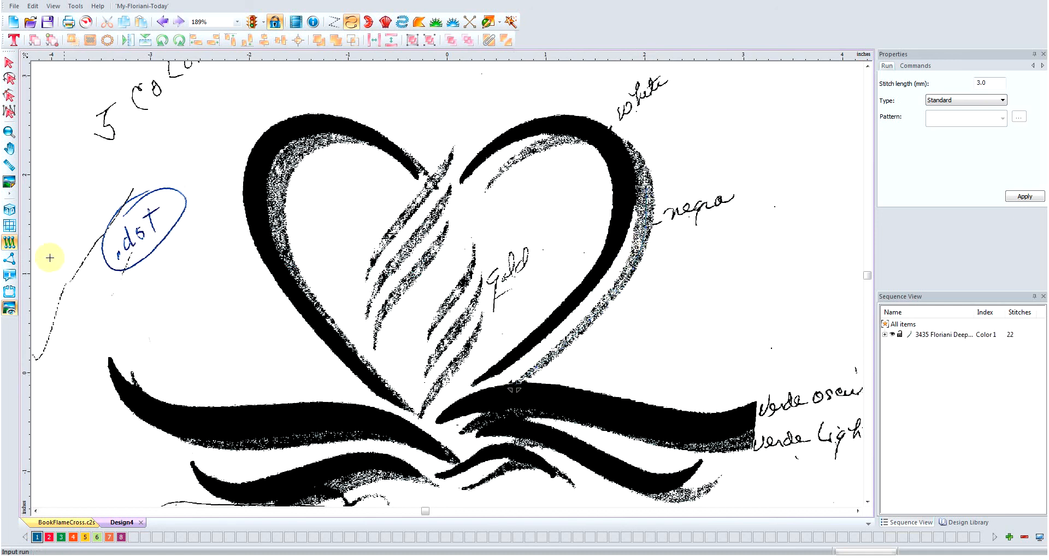
click(8, 212)
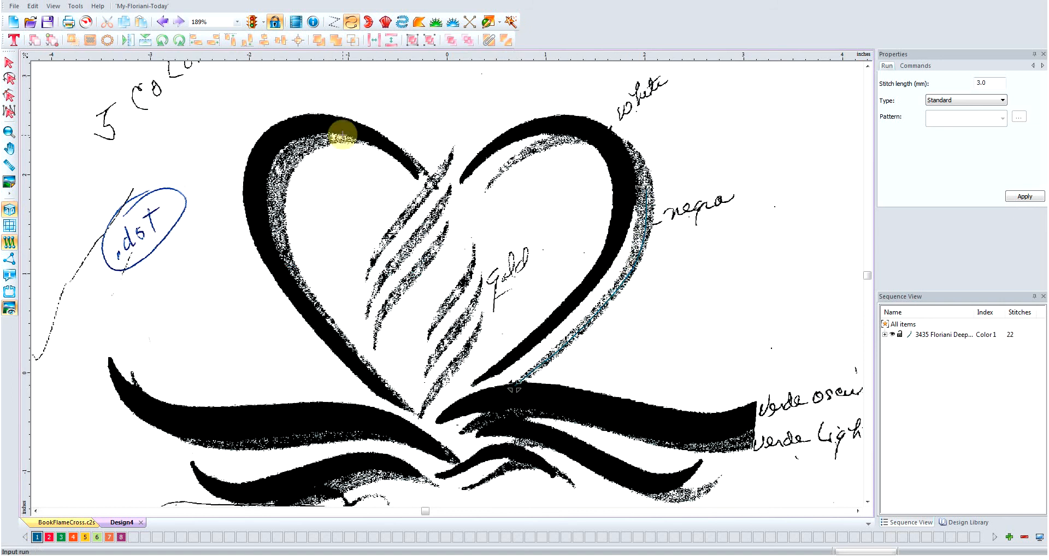
Digitize a classic satin column from the right shadow's lower tip up to the heart's upper right curve, covering the run stitch
click(385, 22)
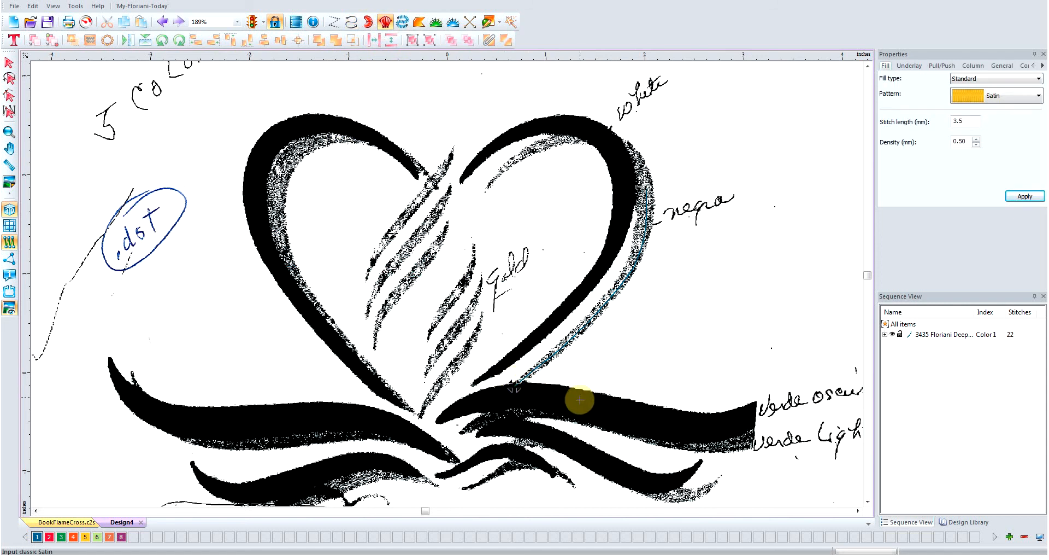
click(518, 388)
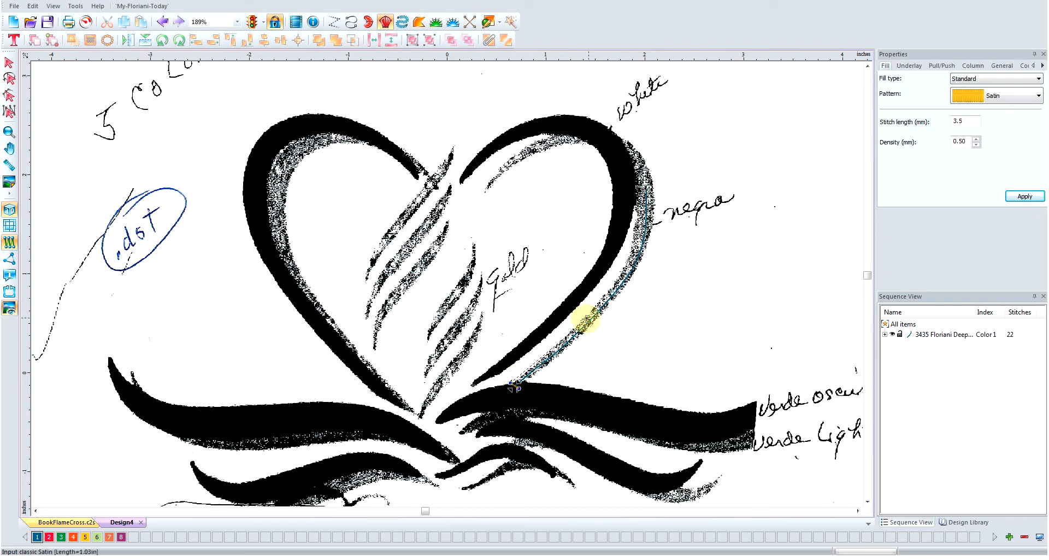
click(588, 328)
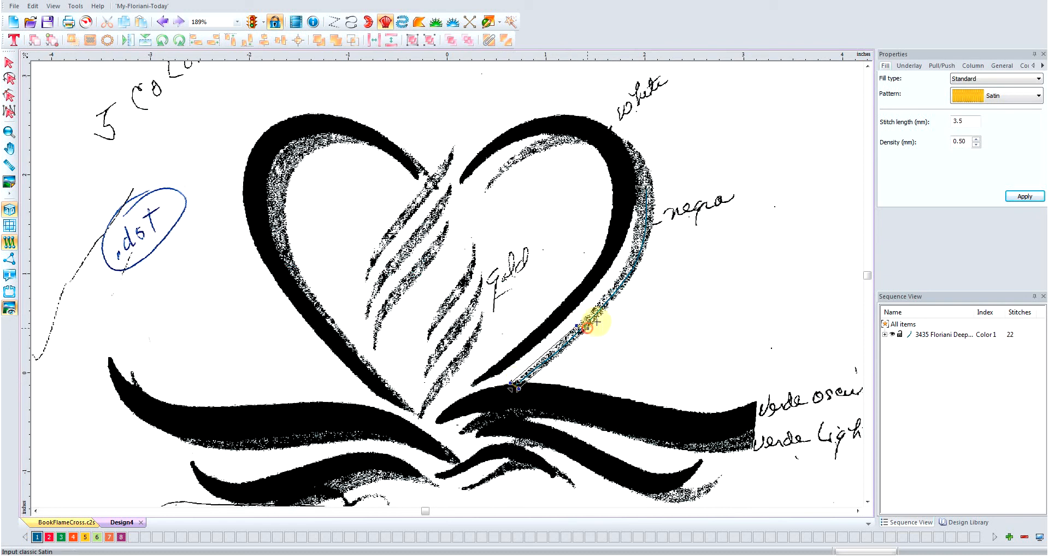
click(626, 266)
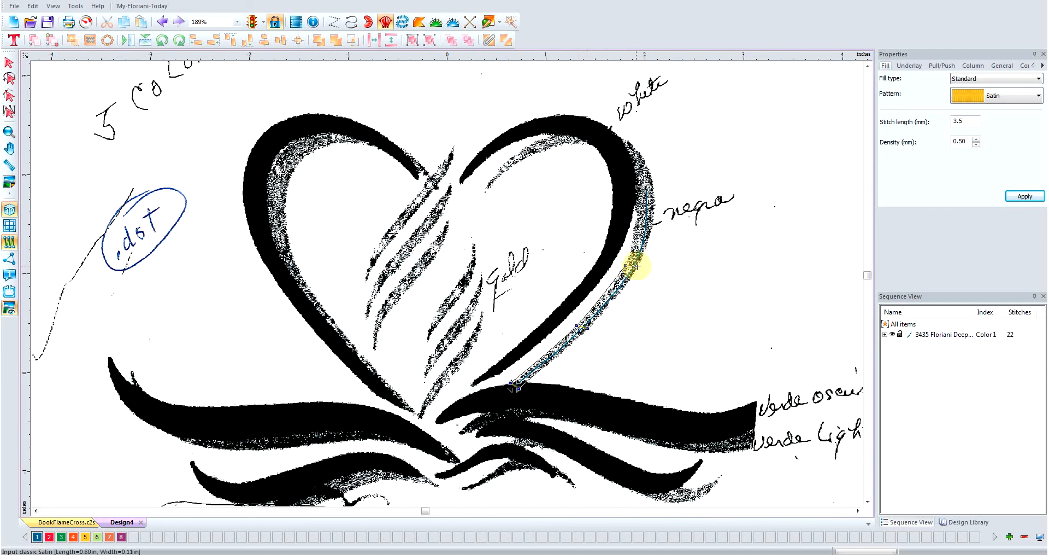
click(638, 265)
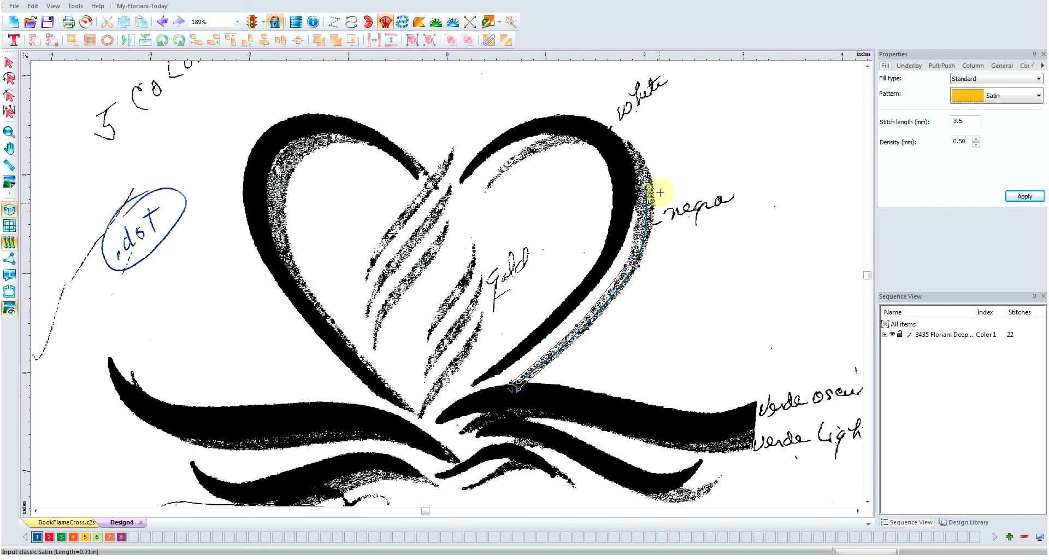
click(637, 216)
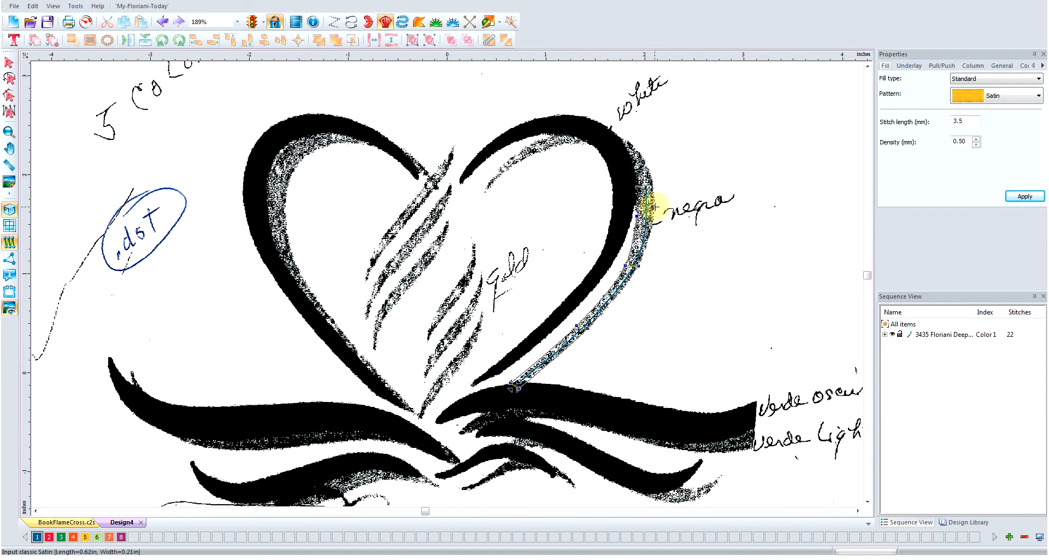
click(654, 207)
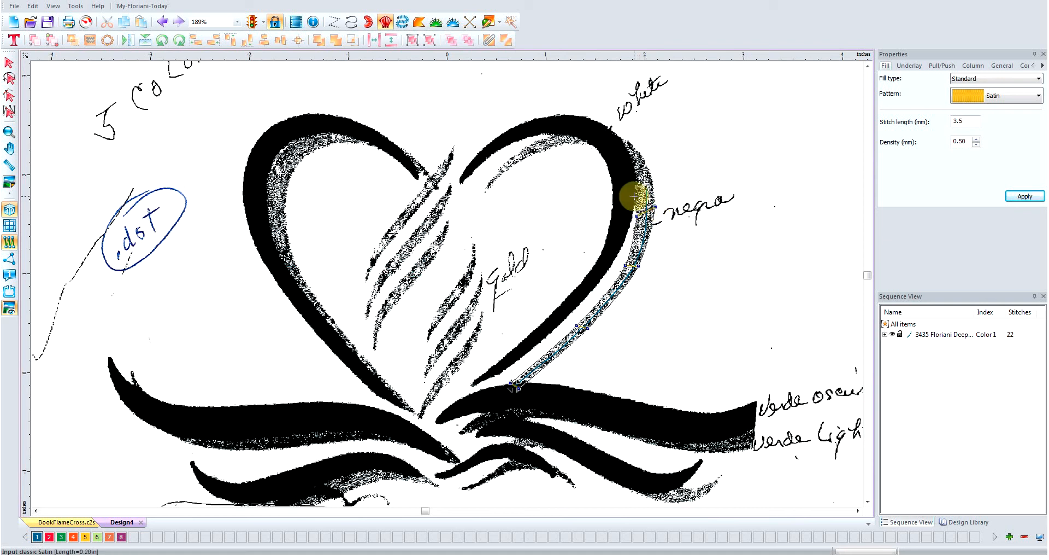
click(631, 195)
click(648, 173)
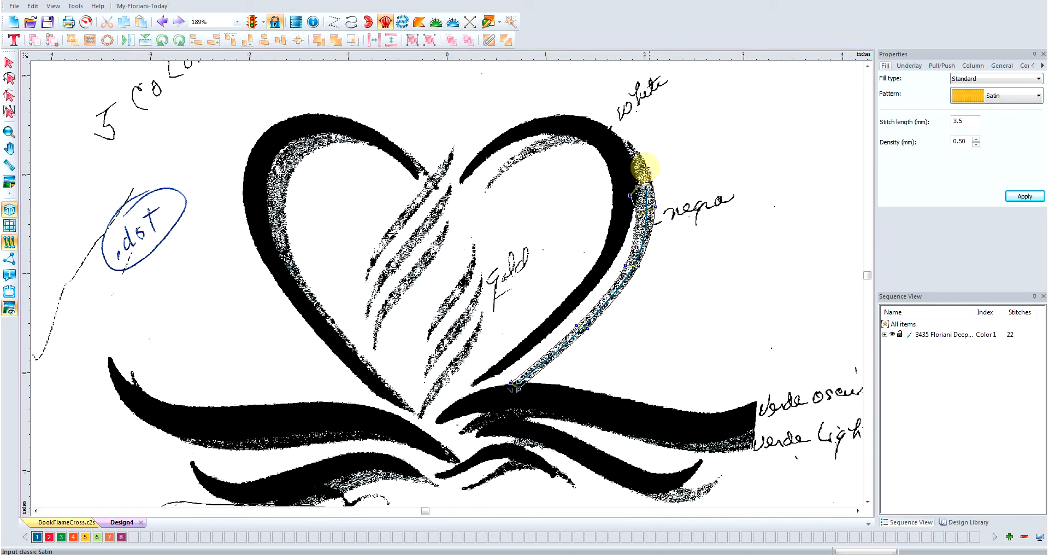
click(612, 155)
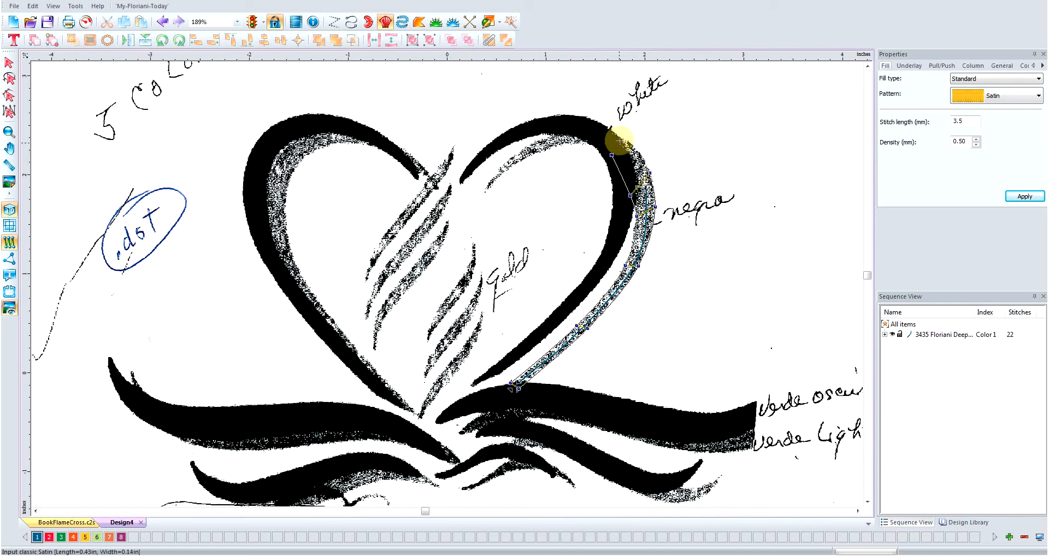
click(623, 135)
key(Return)
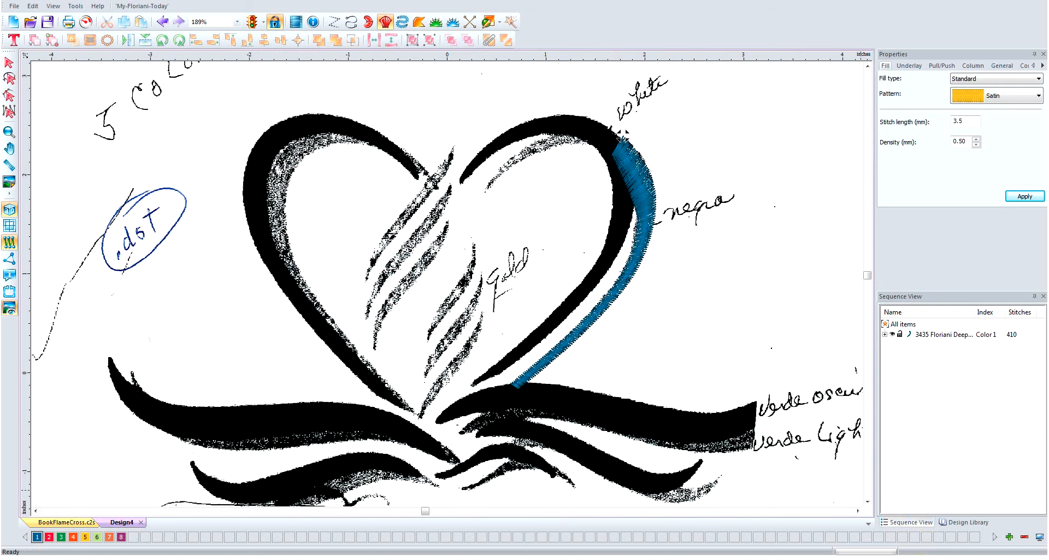
right_click(929, 557)
click(948, 429)
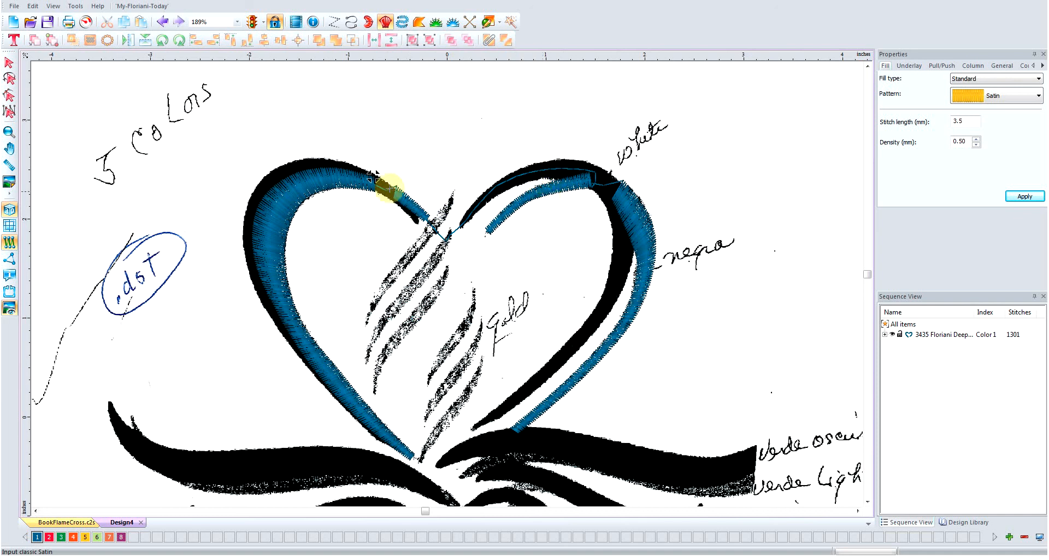
Make red color 2 the current thread color and hide the blue color 1 stitches
click(49, 538)
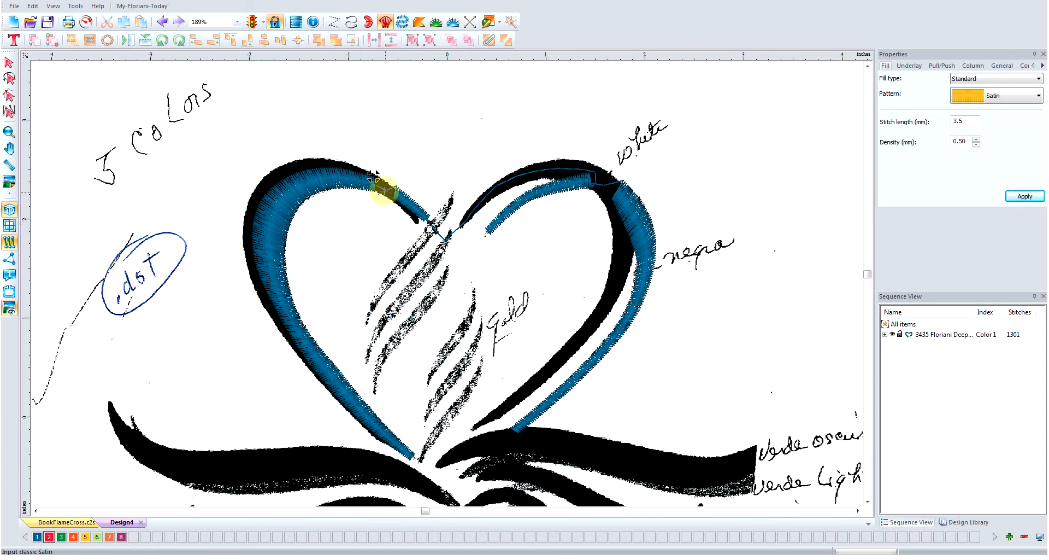
click(351, 22)
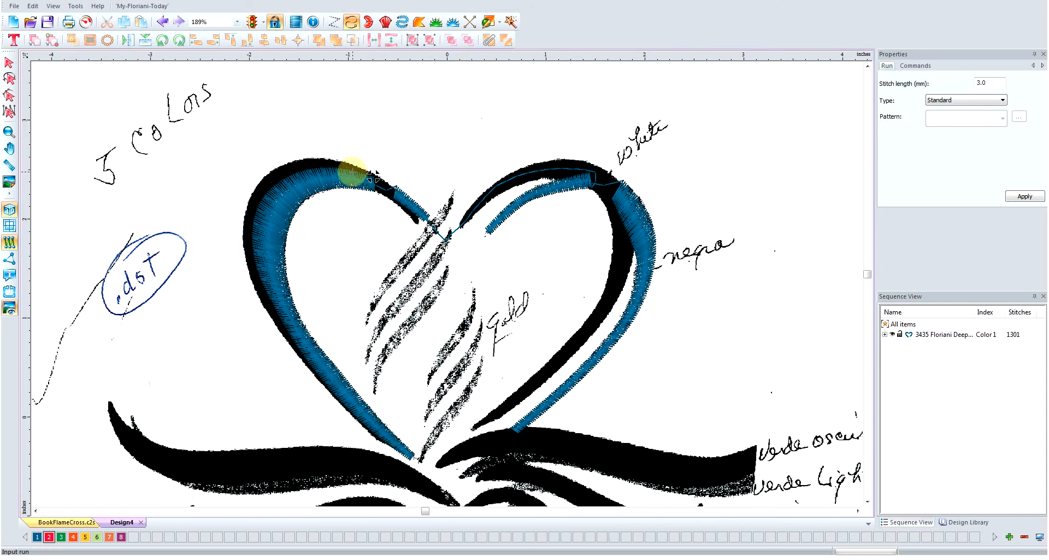
click(894, 334)
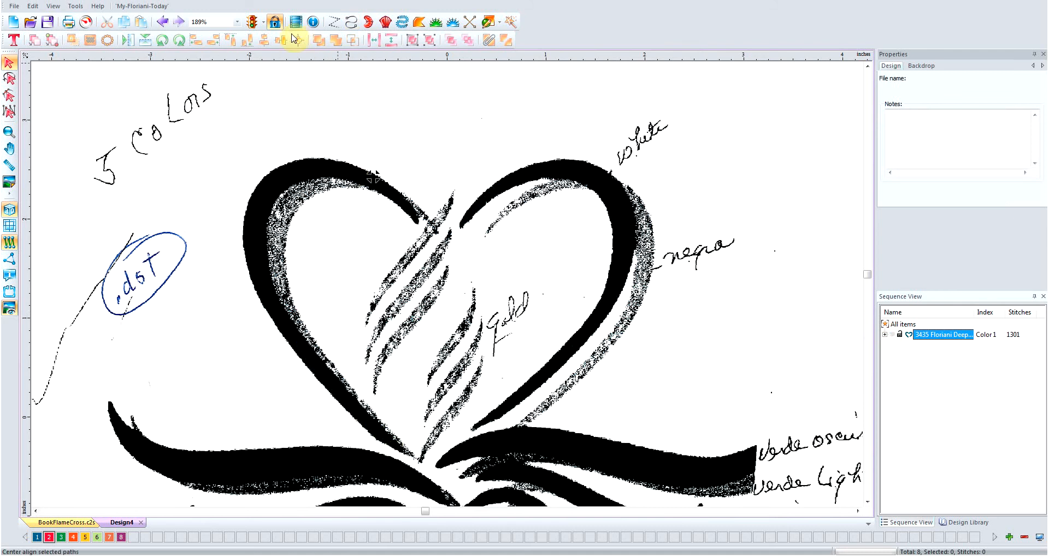
Digitize a red run stitch along the black outline of the heart's left half, from the upper inner curve to near the lower tip
click(352, 22)
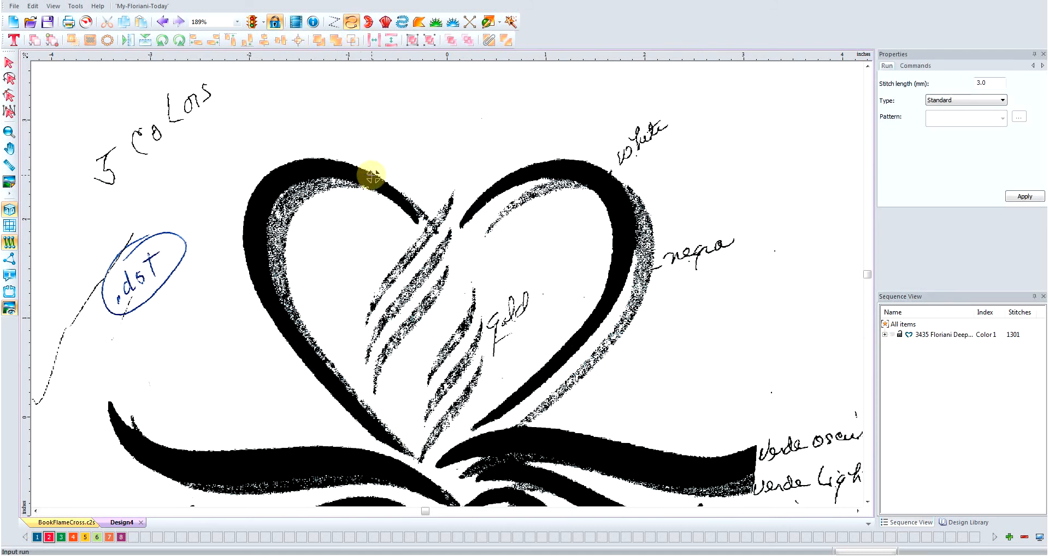
click(373, 176)
click(370, 176)
click(360, 173)
click(334, 167)
click(300, 169)
click(280, 182)
click(260, 200)
click(250, 235)
click(259, 275)
click(282, 325)
click(308, 361)
click(335, 390)
click(357, 411)
click(375, 427)
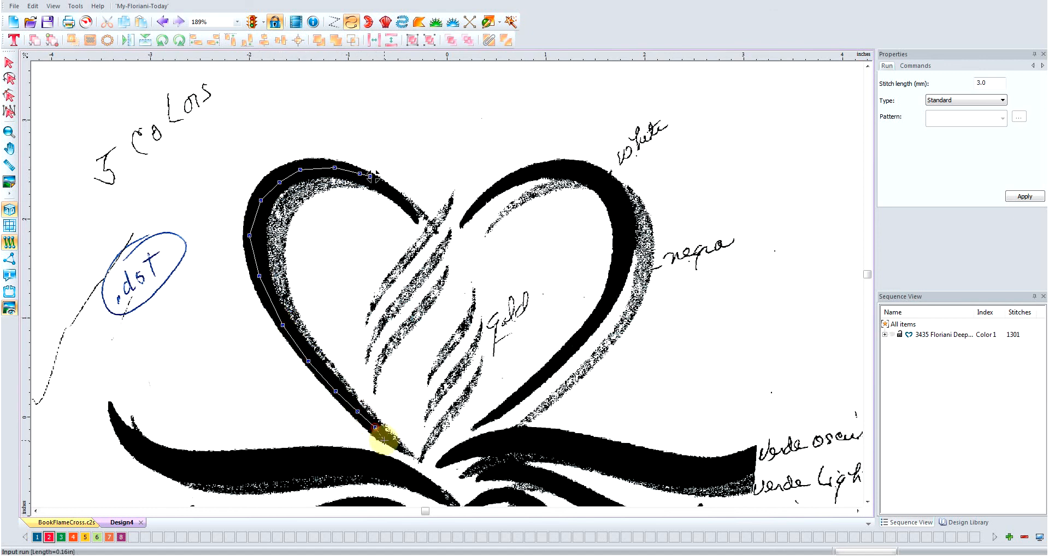
click(396, 447)
right_click(395, 447)
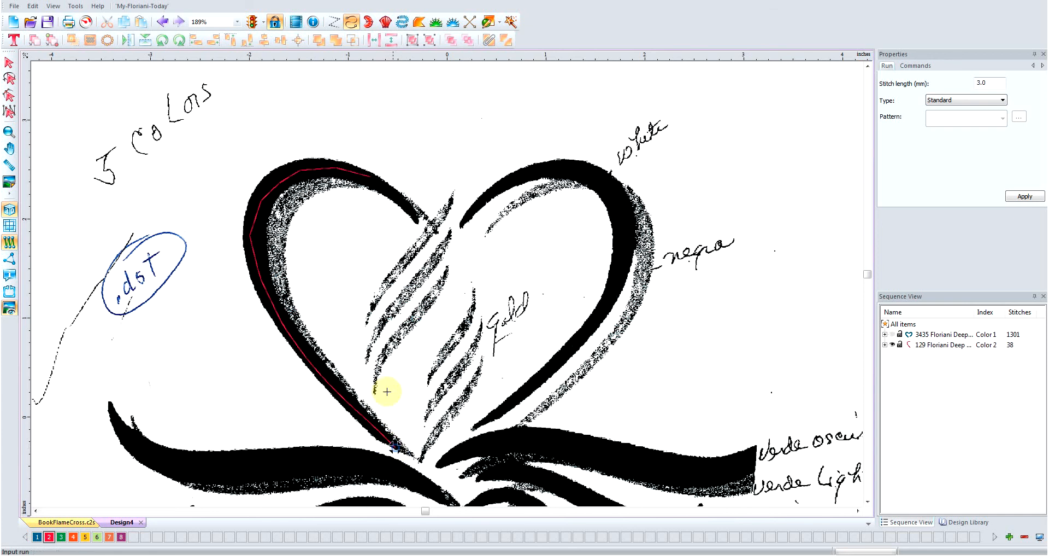
Digitize a red classic satin column over the heart's left black outline, from the lower tip around the curve to the upper inner tip
click(386, 21)
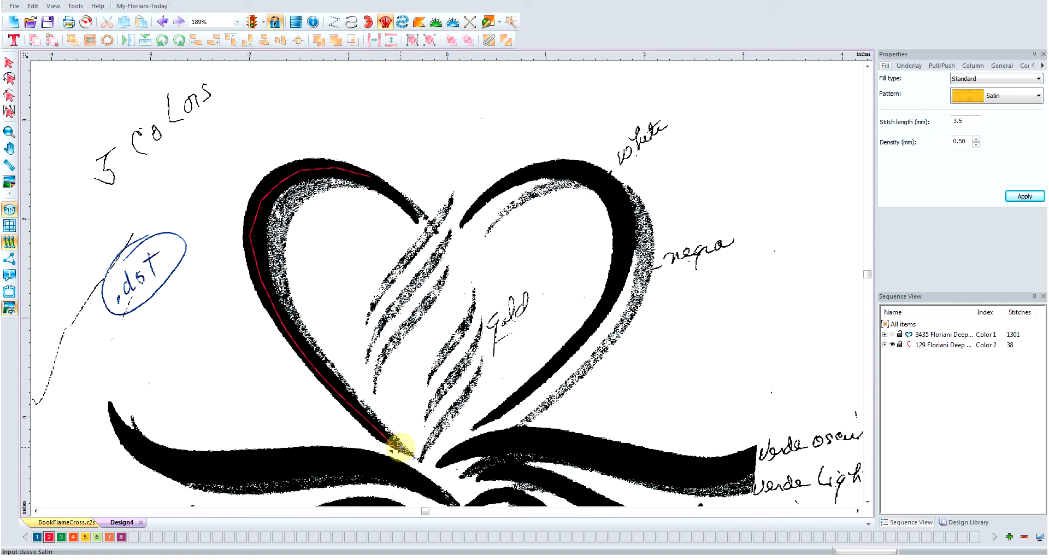
click(403, 448)
click(397, 449)
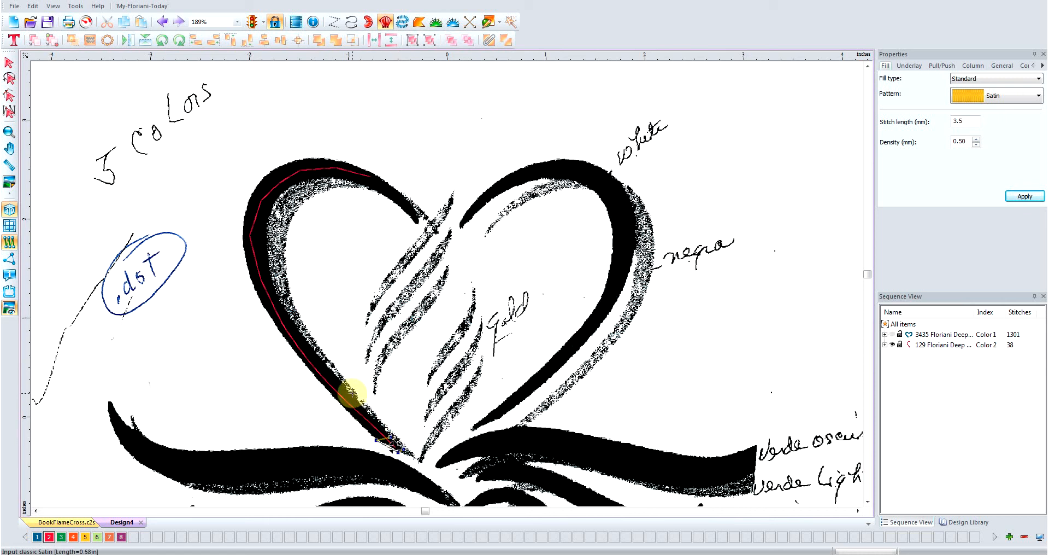
click(348, 391)
click(333, 395)
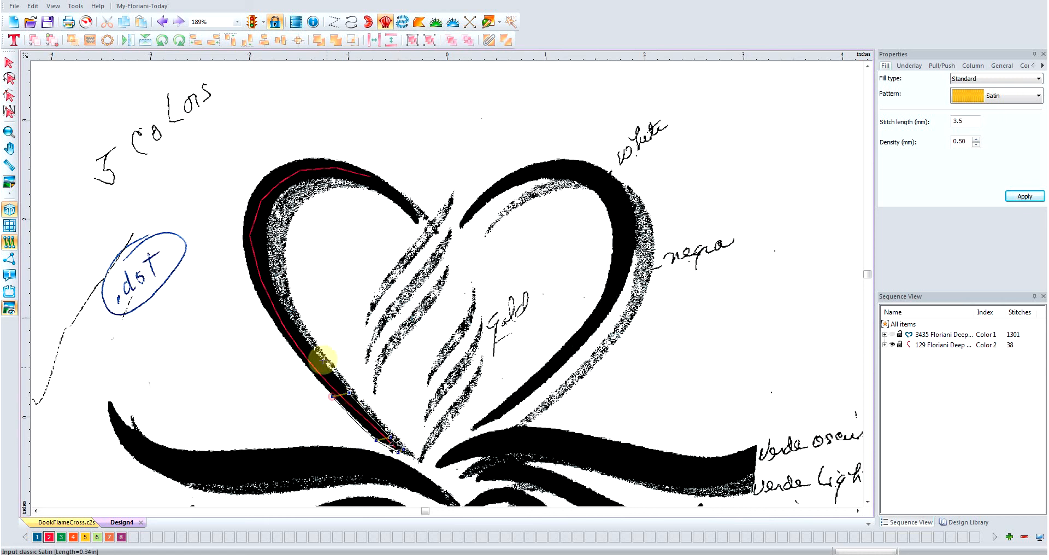
click(297, 326)
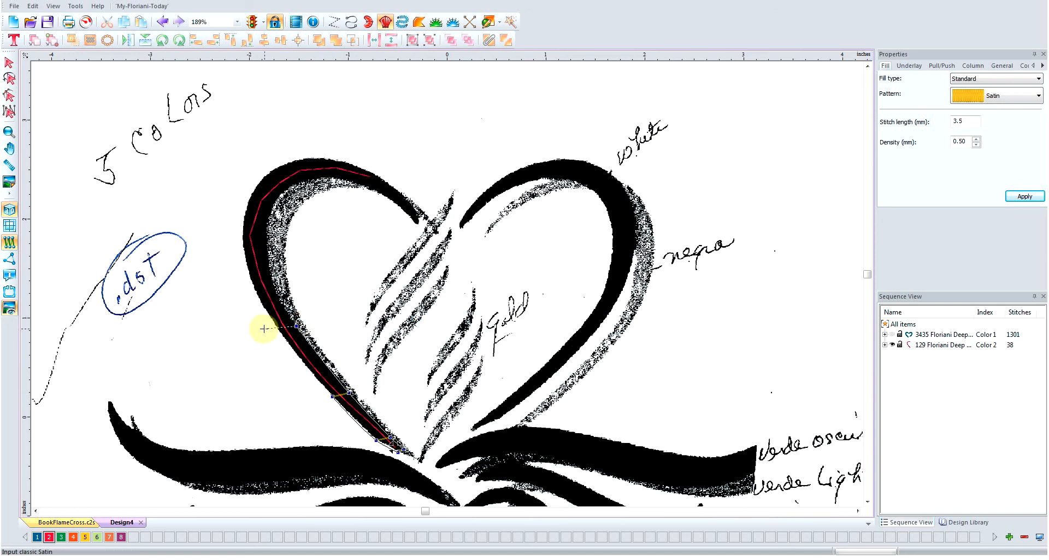
click(274, 326)
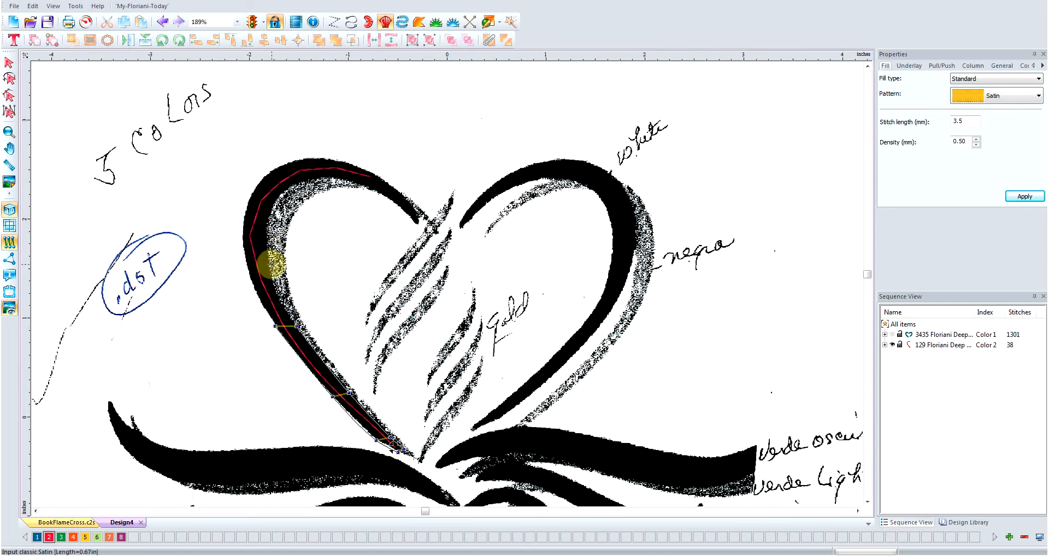
click(271, 263)
click(246, 261)
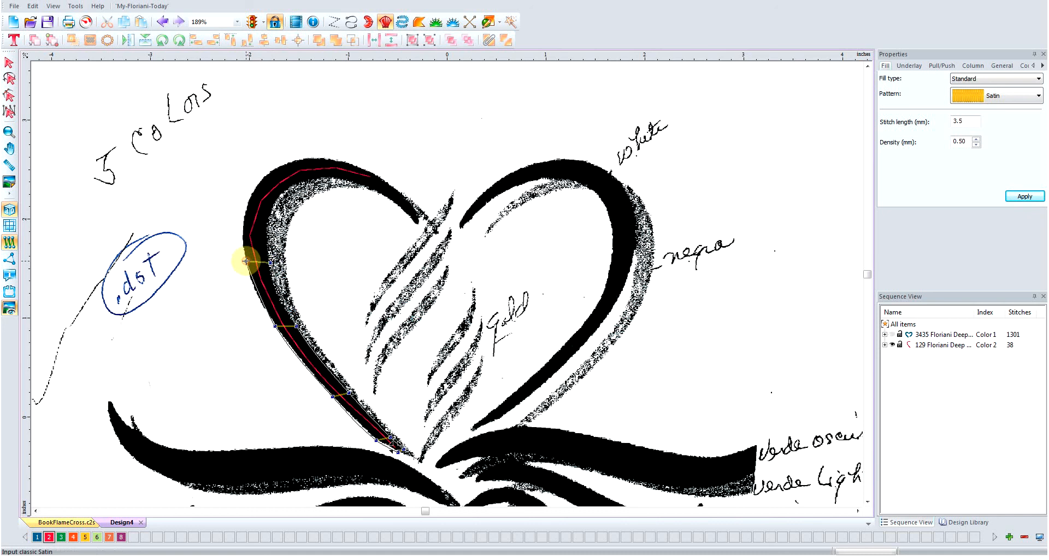
click(268, 227)
click(242, 221)
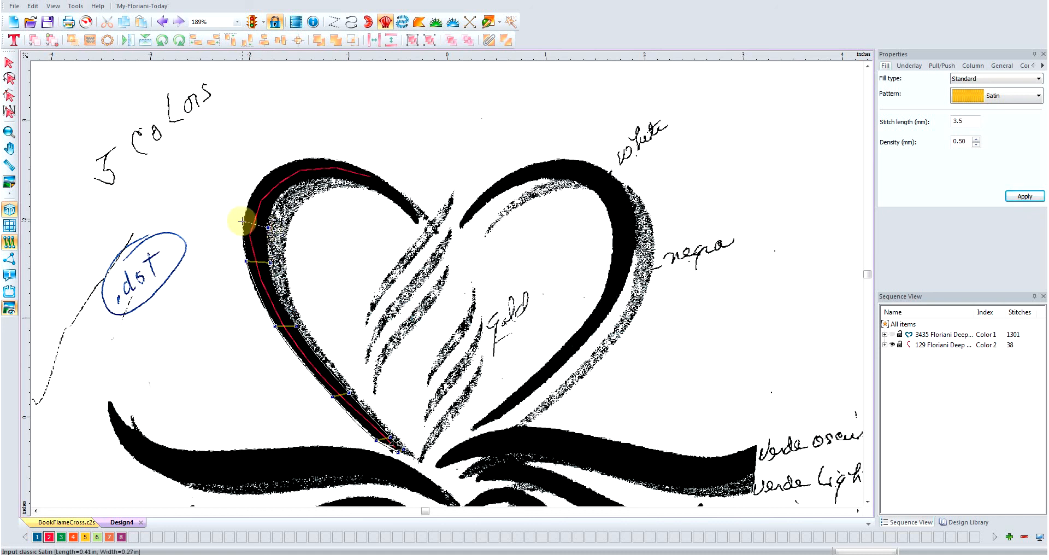
click(279, 195)
click(263, 176)
click(302, 181)
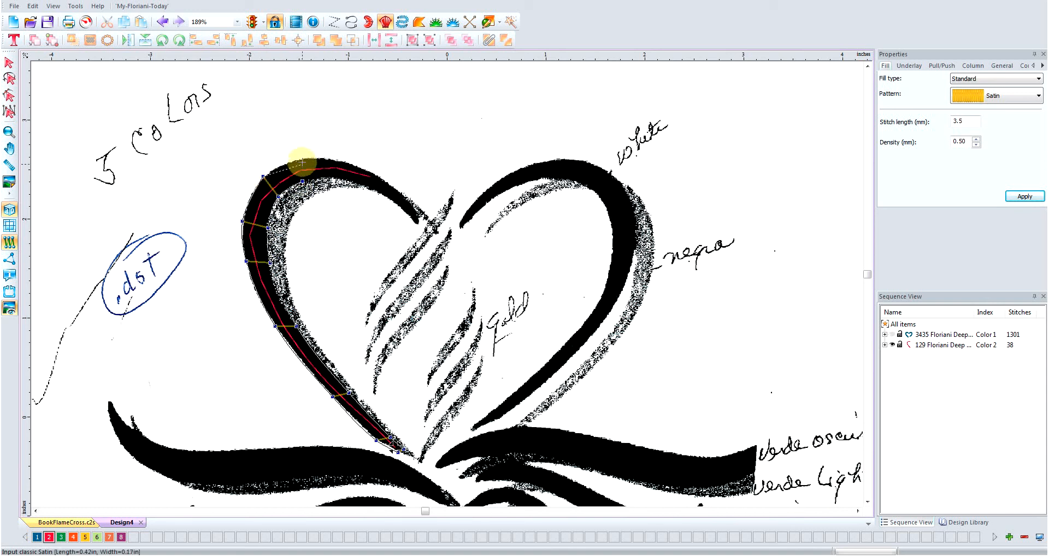
click(302, 158)
click(358, 182)
click(371, 171)
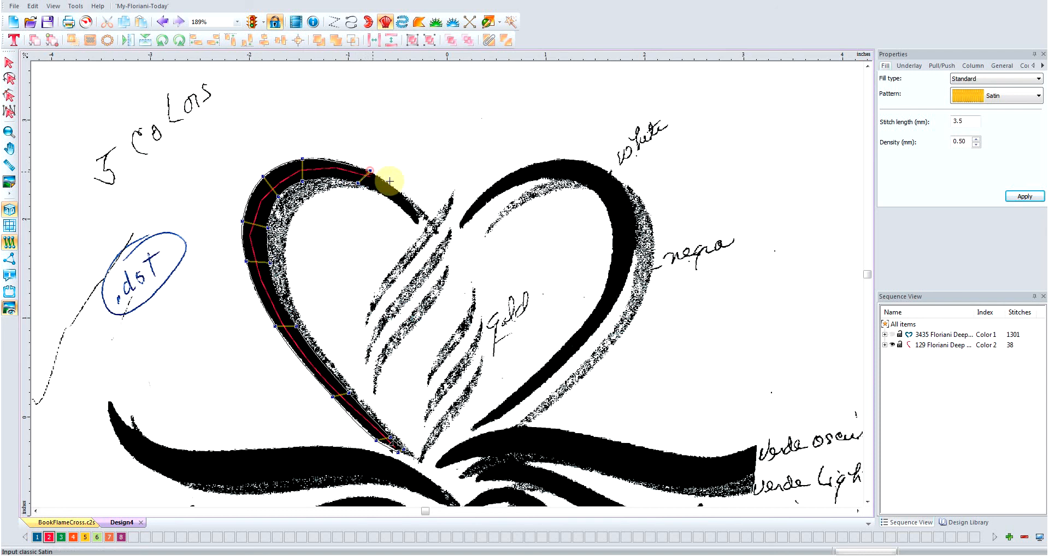
click(409, 214)
right_click(416, 208)
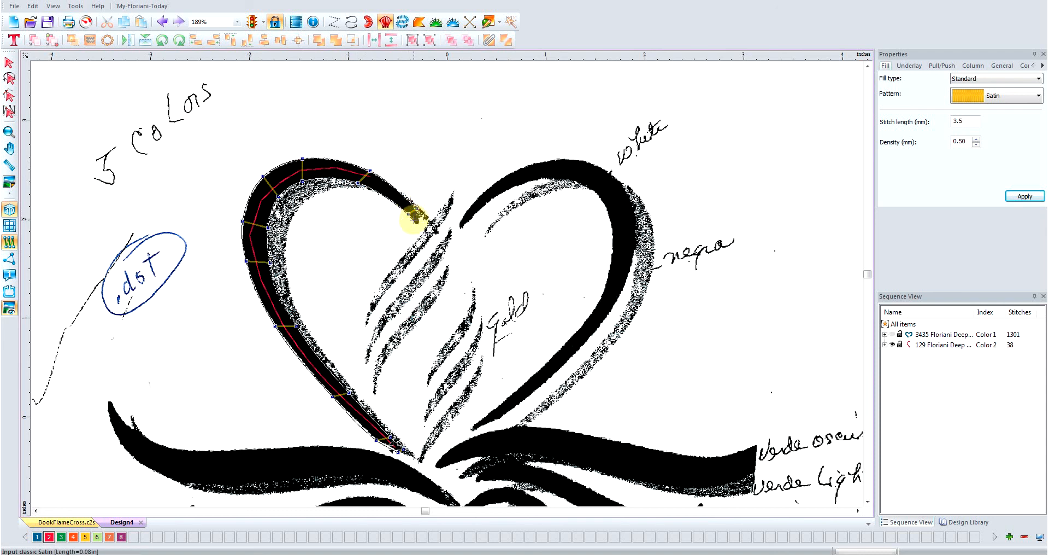
scroll(415, 217, up, 1)
click(378, 156)
click(391, 151)
click(384, 164)
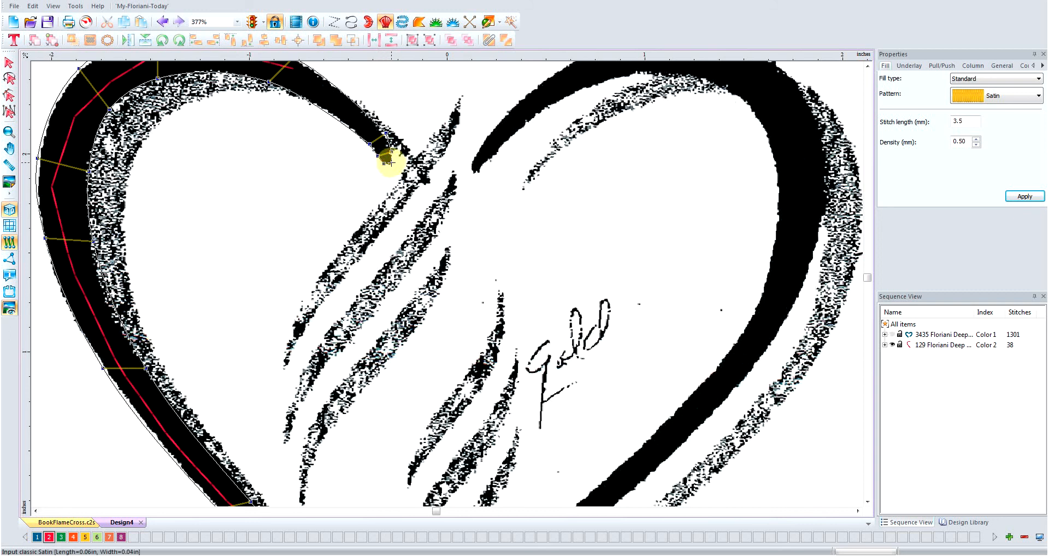
click(391, 161)
key(Return)
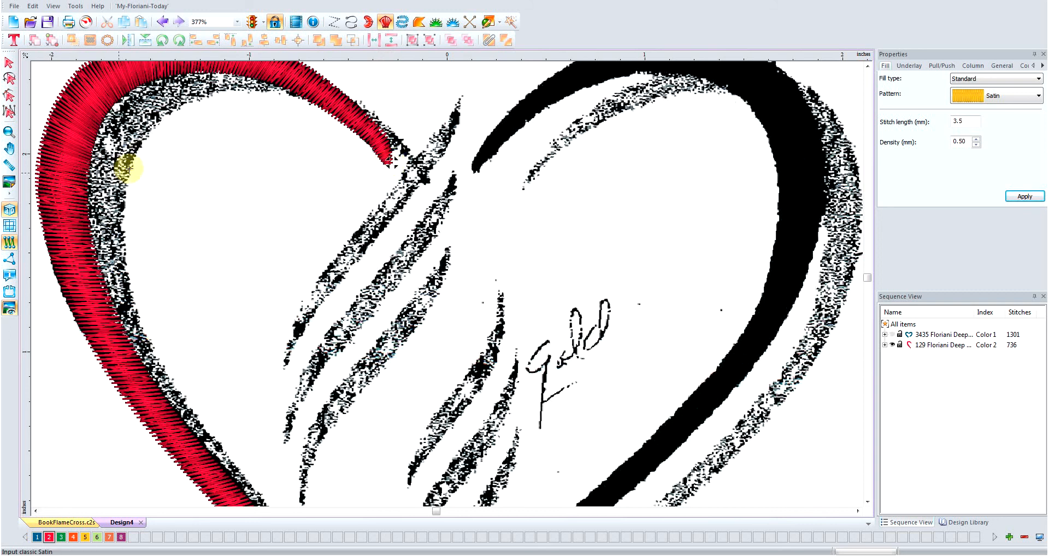
scroll(202, 185, down, 1)
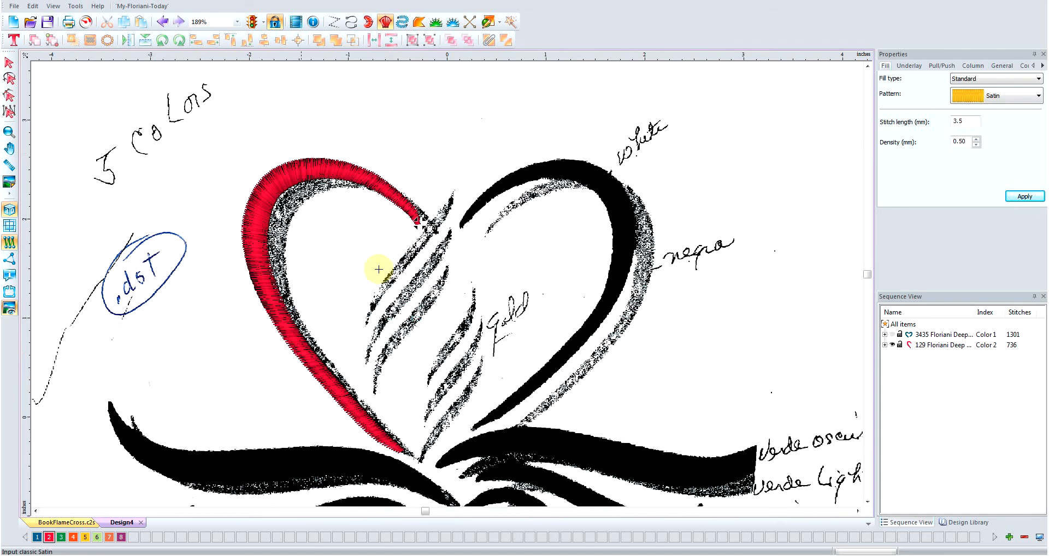
Show the blue color 1 stitches and add a red manual stitch from the left satin's inner tip across to the right black outline
click(894, 336)
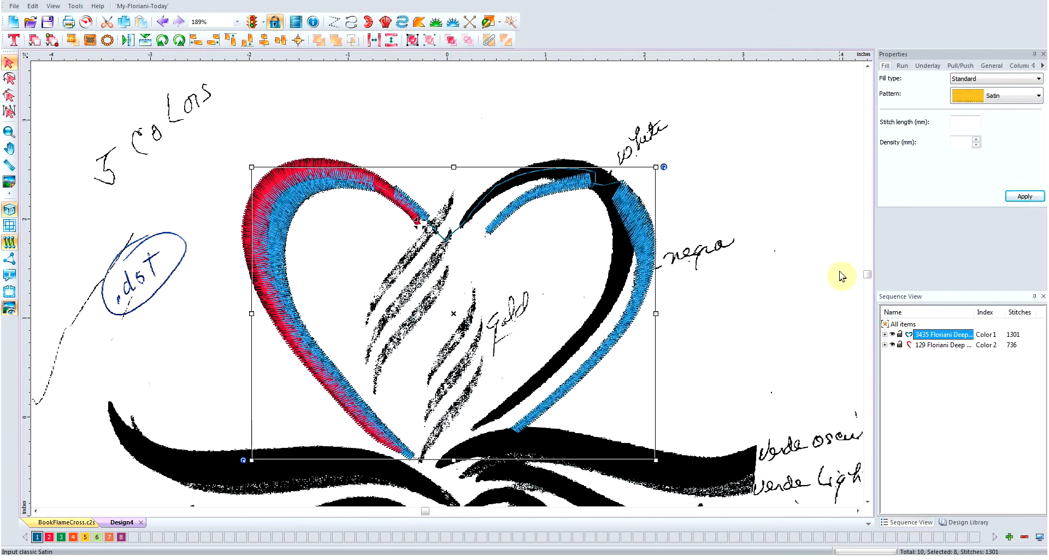
click(825, 260)
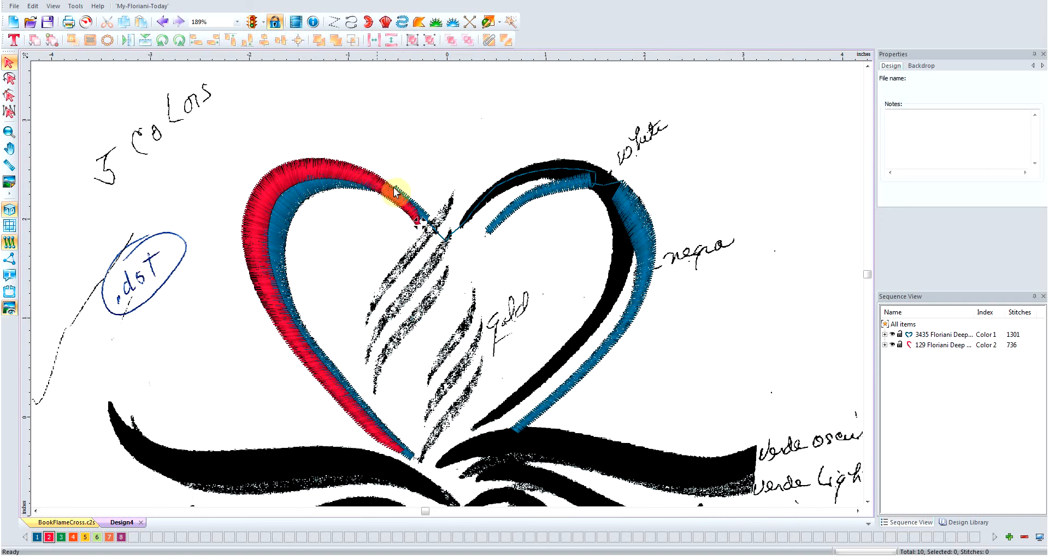
click(334, 22)
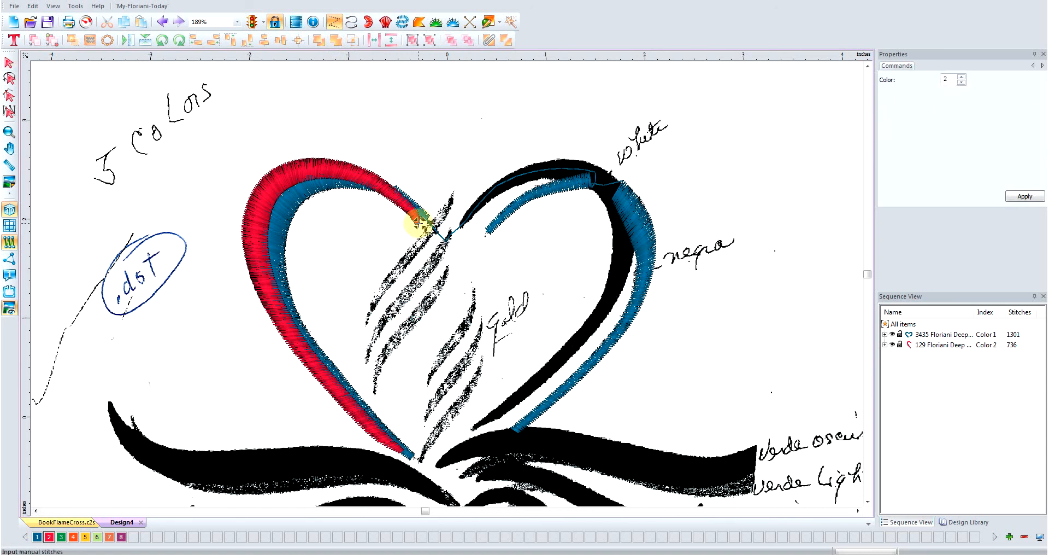
click(419, 221)
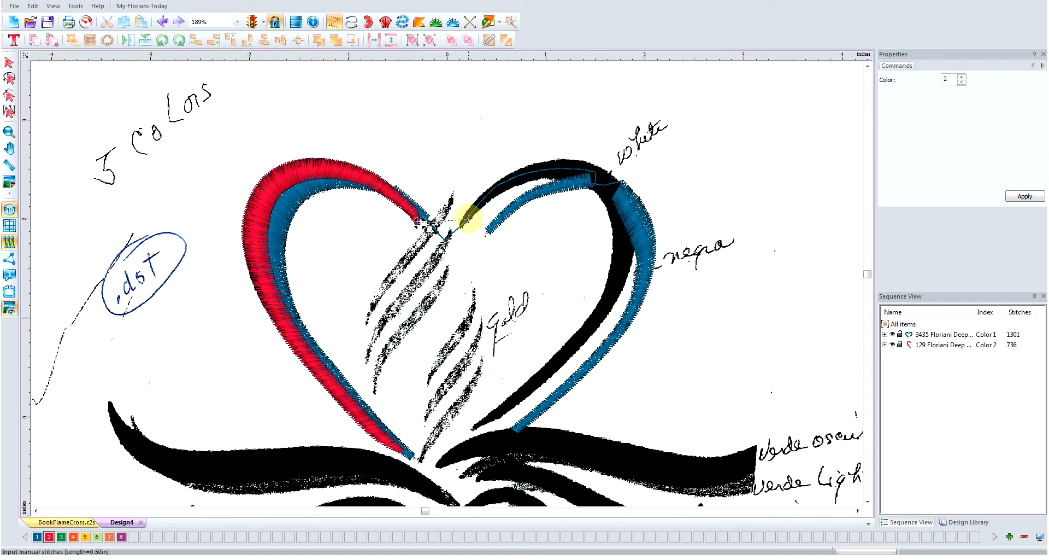
click(468, 219)
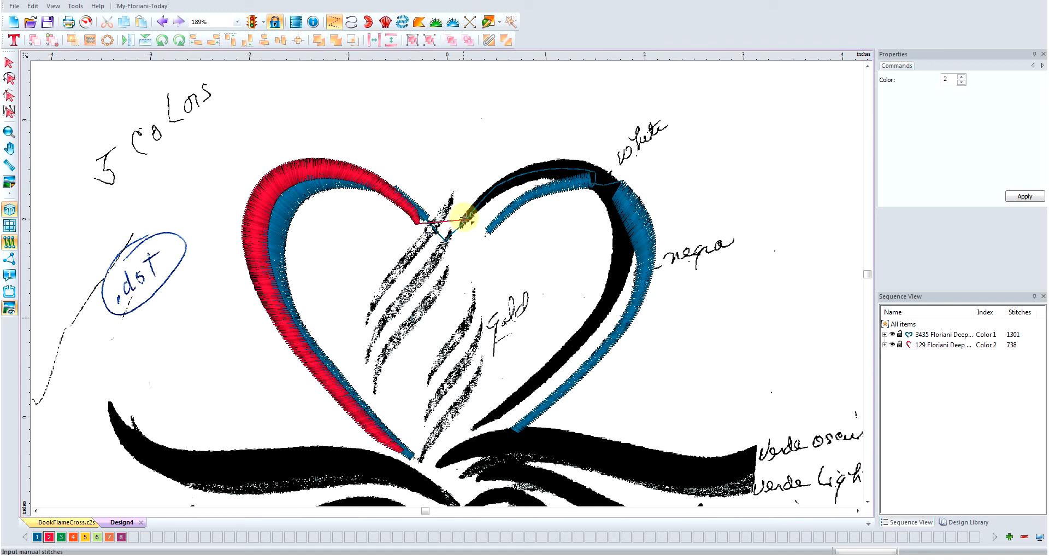
Set the end command of the manual connecting stitch in color 2 to trim
click(9, 95)
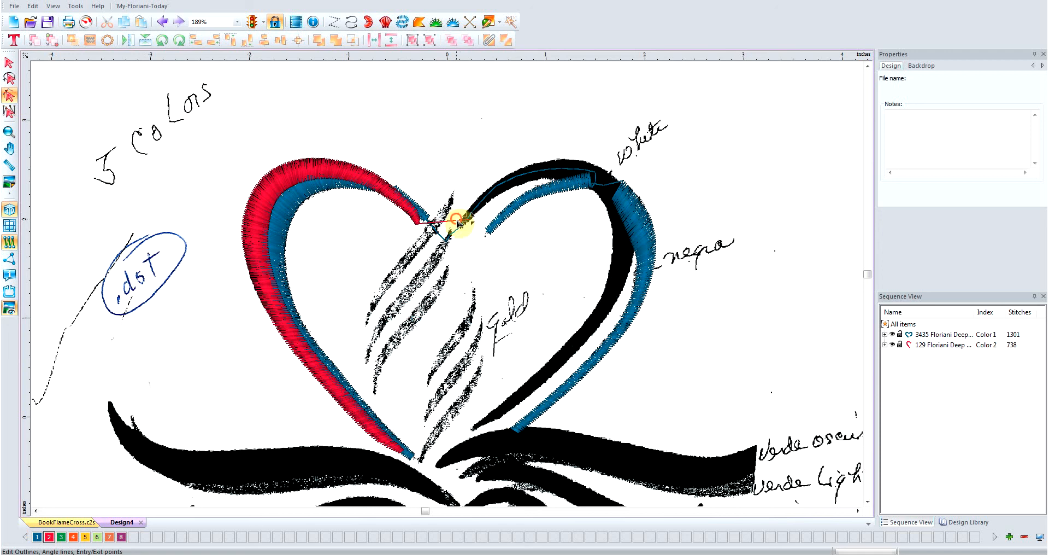
scroll(458, 223, up, 2)
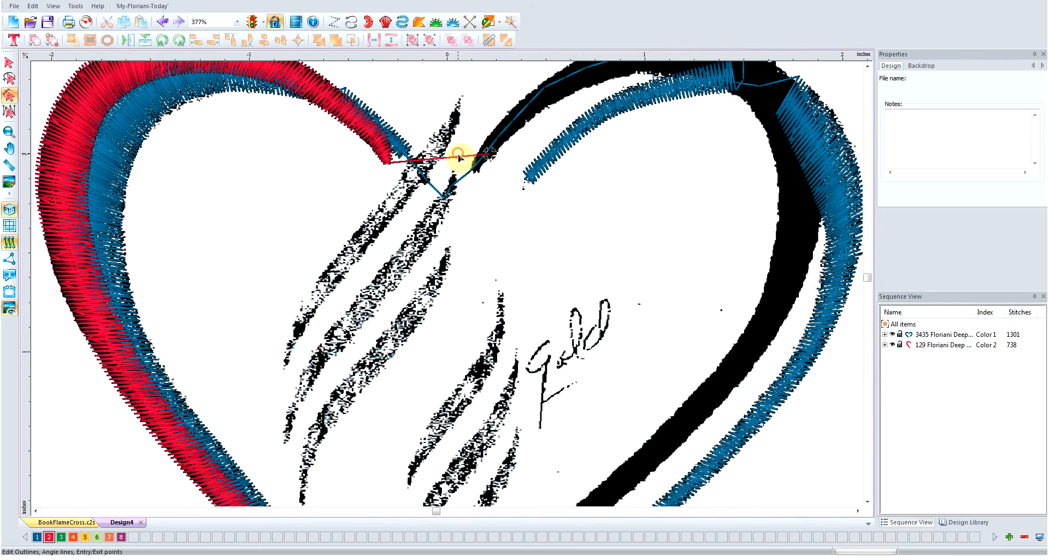
click(885, 344)
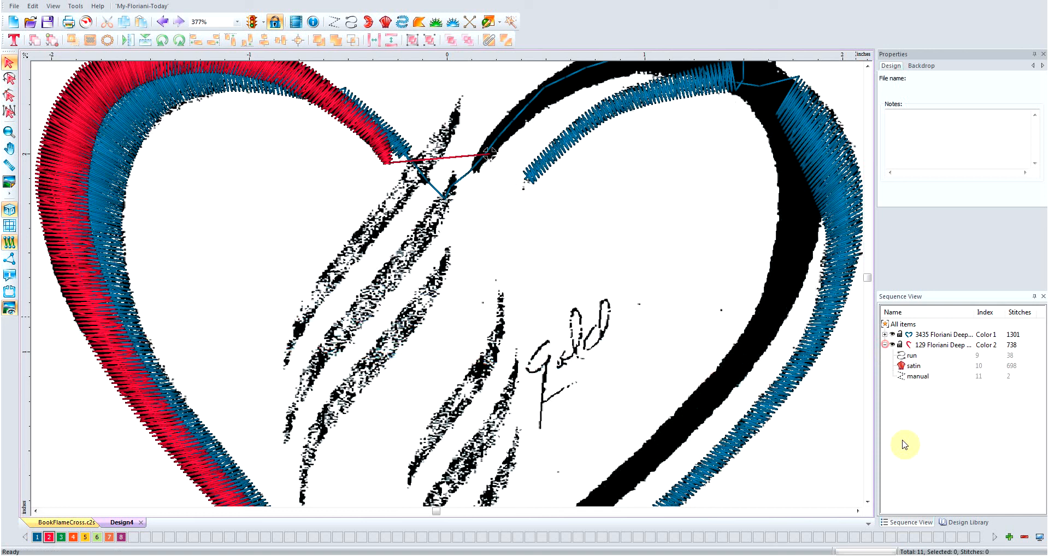
click(913, 378)
click(975, 112)
click(967, 129)
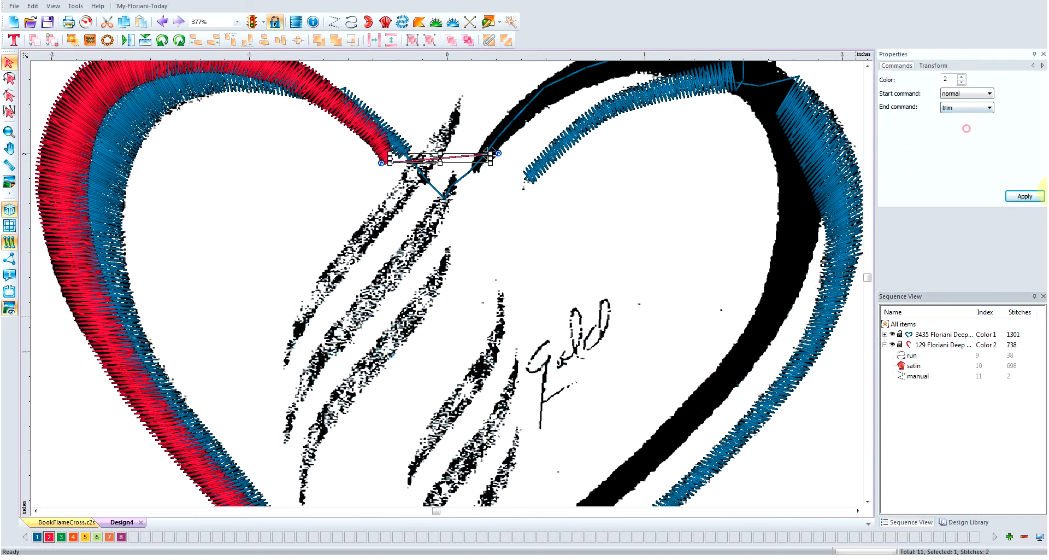
click(1025, 196)
click(637, 223)
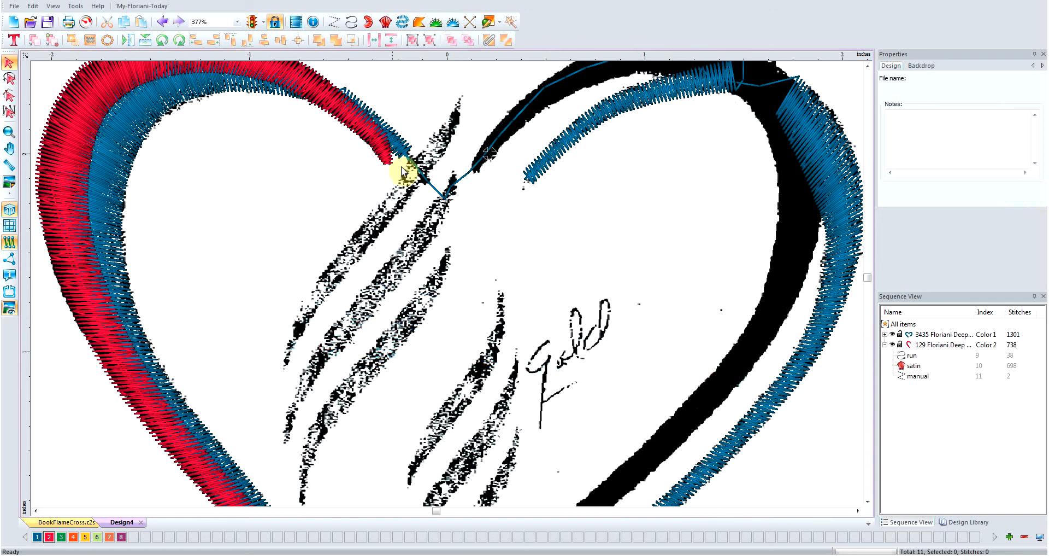
Trace a red run stitch along the heart's right black outline, from the upper inner tip over the curve down to near the lower tip
scroll(738, 166, down, 1)
click(868, 66)
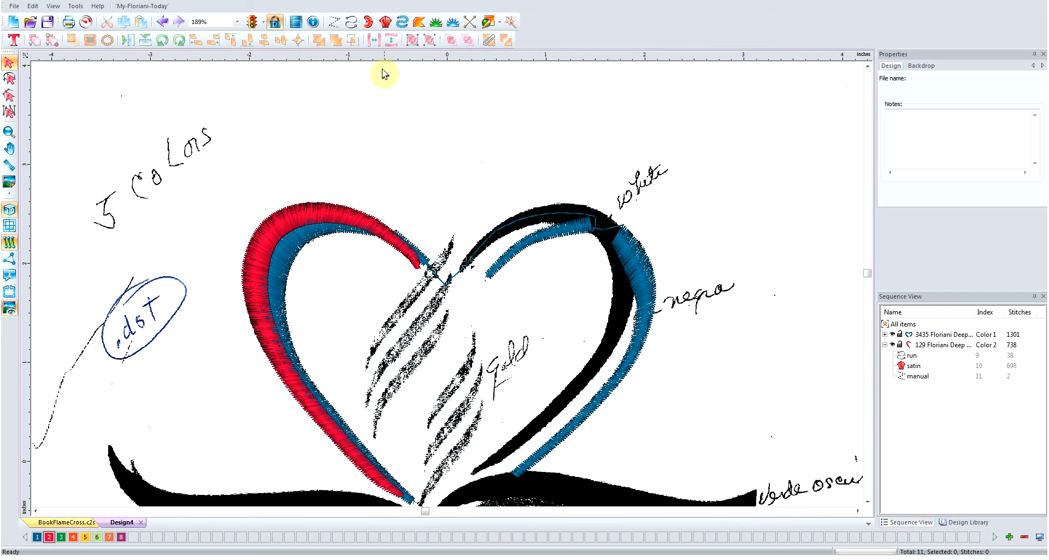
click(352, 21)
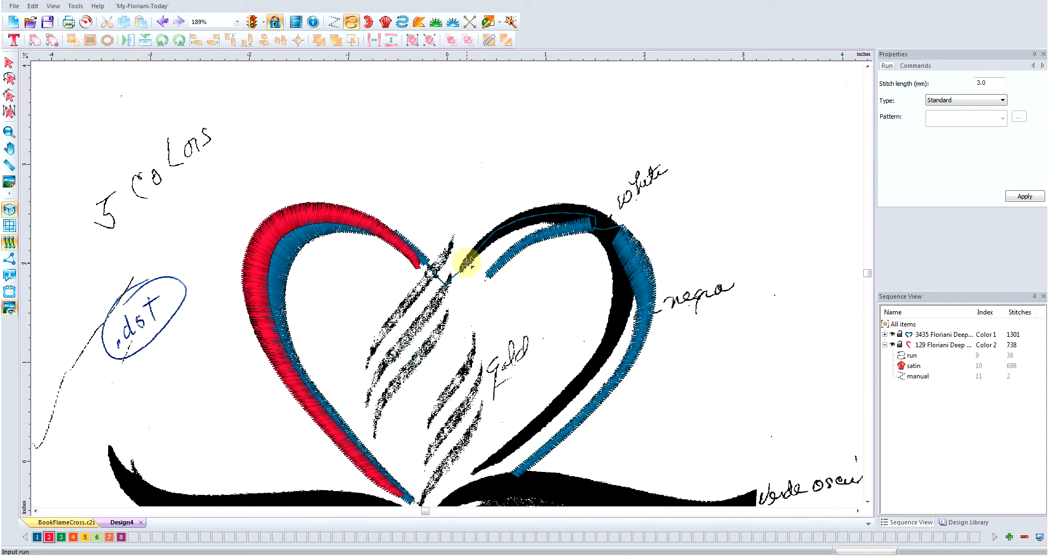
click(478, 251)
click(503, 230)
click(530, 216)
click(556, 214)
click(582, 212)
click(604, 220)
click(618, 237)
click(626, 265)
click(626, 305)
click(615, 329)
click(600, 358)
click(579, 385)
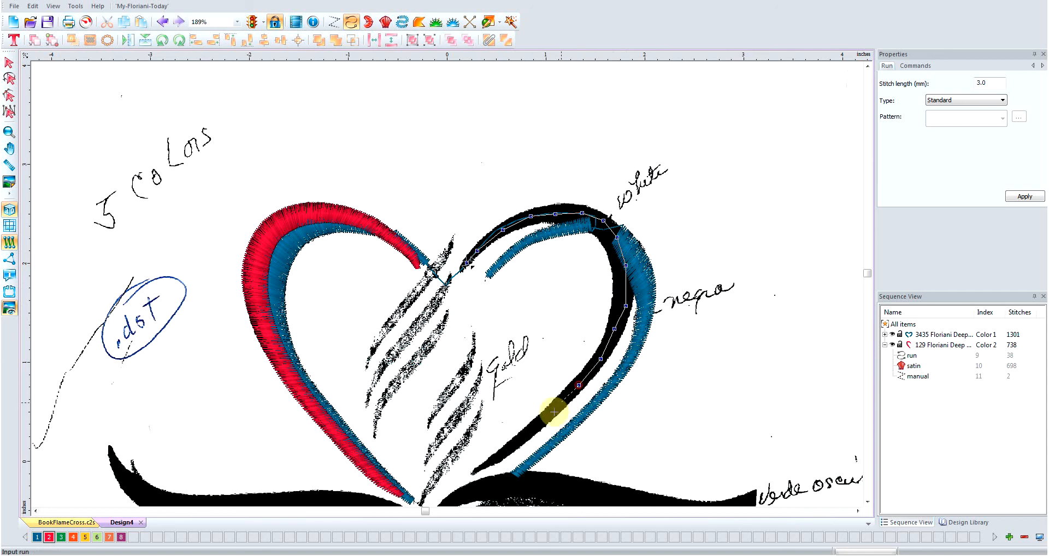
click(546, 417)
click(522, 438)
click(494, 459)
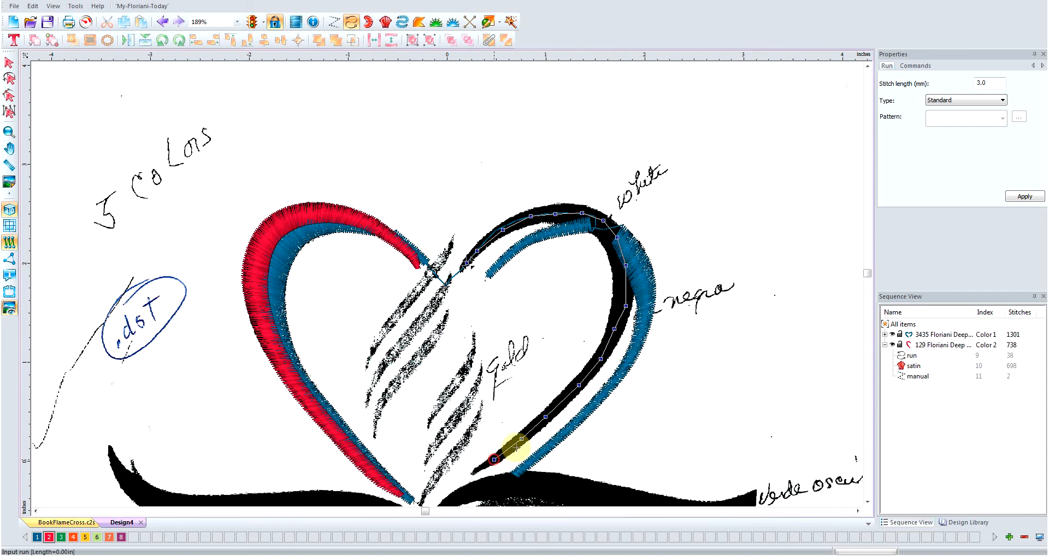
Continue the run stitch back up the right black outline to its starting point at the inner tip and finish it
click(550, 413)
click(593, 370)
click(611, 336)
click(629, 288)
click(623, 255)
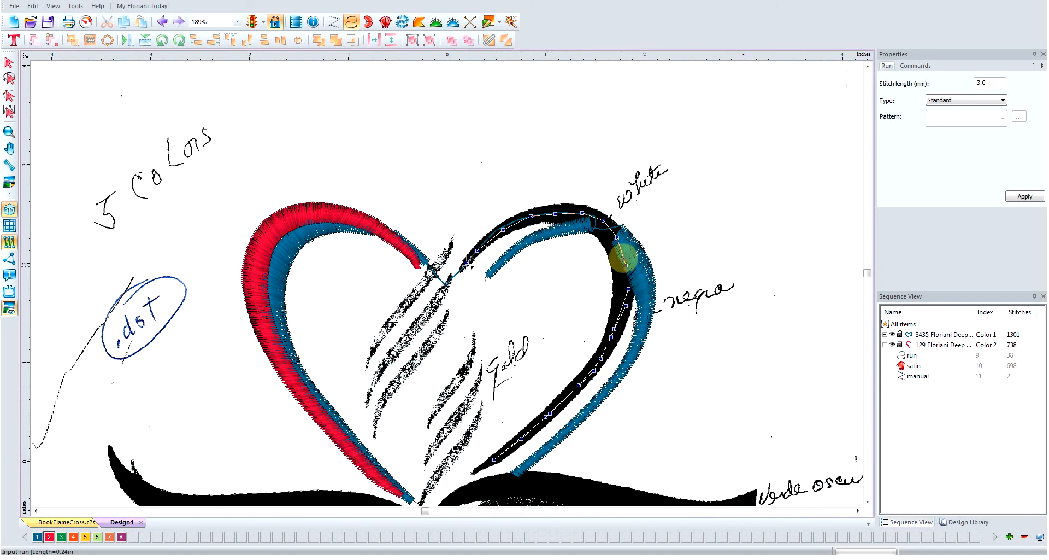
click(605, 218)
click(576, 211)
click(543, 215)
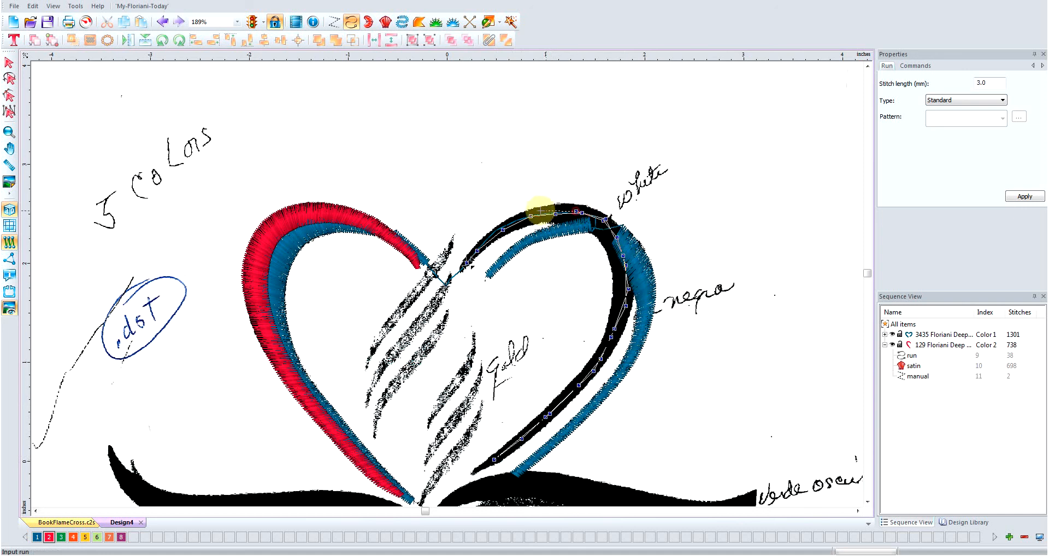
click(512, 222)
click(483, 242)
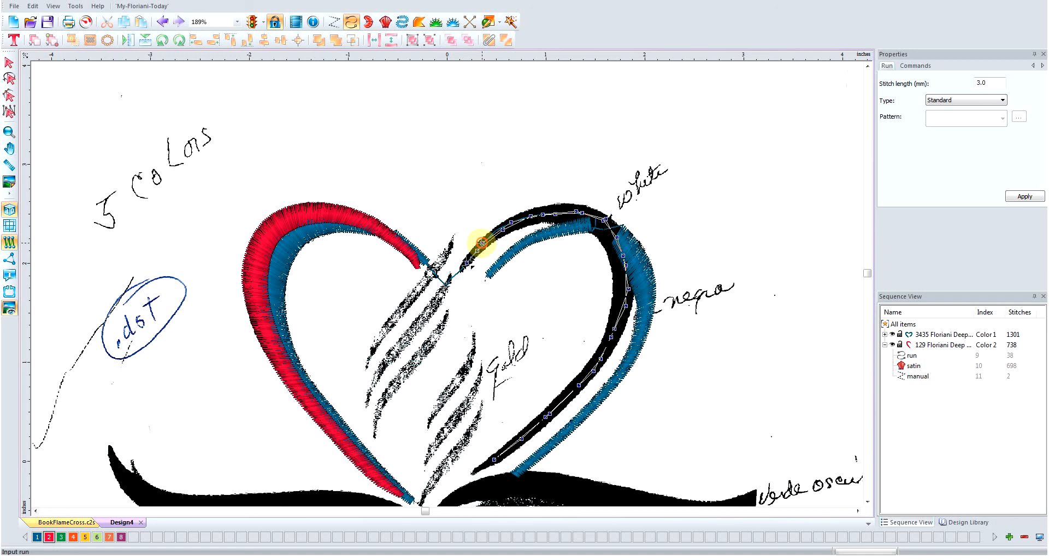
click(467, 261)
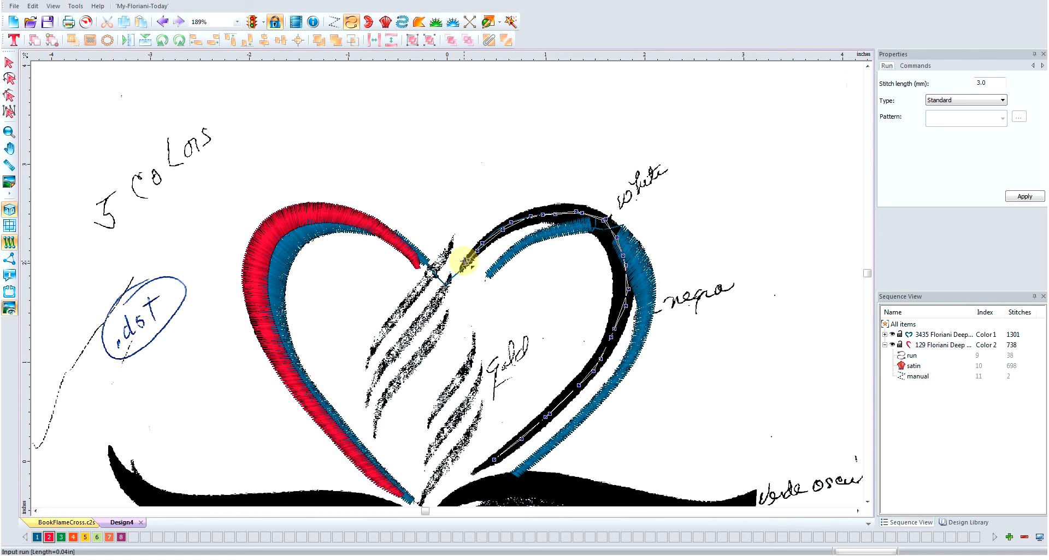
scroll(467, 262, up, 1)
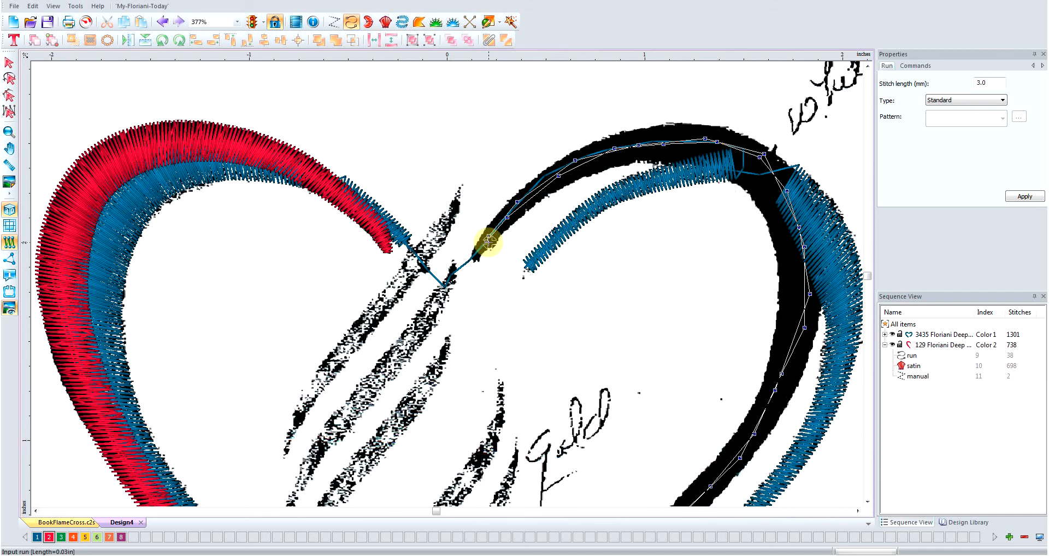
key(Return)
Trace a red classic satin along the heart's right black outline, from the inner tip over the top to the outer shoulder of the curve
click(388, 23)
click(476, 256)
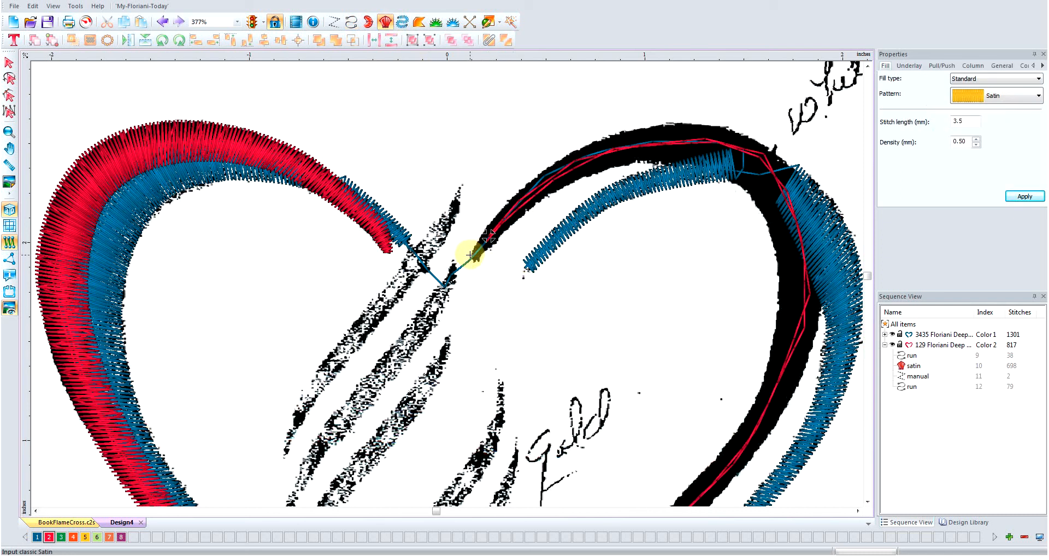
click(520, 187)
click(541, 201)
click(656, 123)
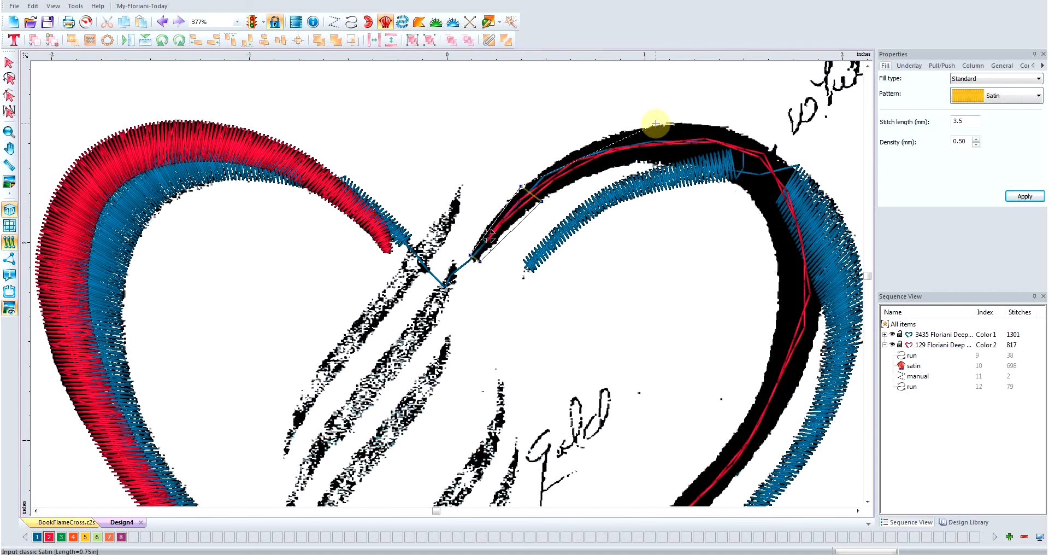
click(651, 162)
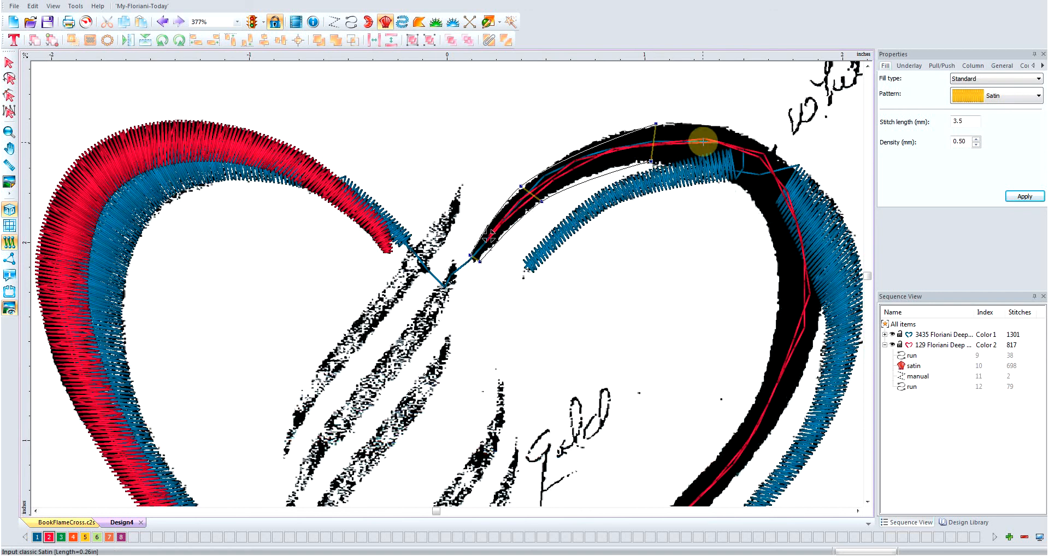
click(759, 141)
click(738, 182)
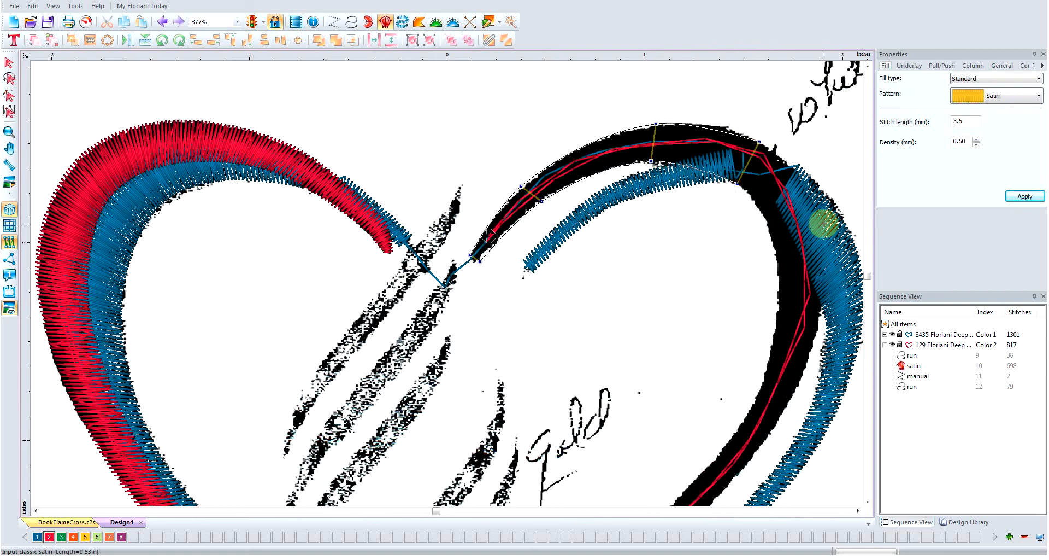
Hide the color 1 stitches and trace a second classic satin from the first one's end down the right side of the heart
click(892, 335)
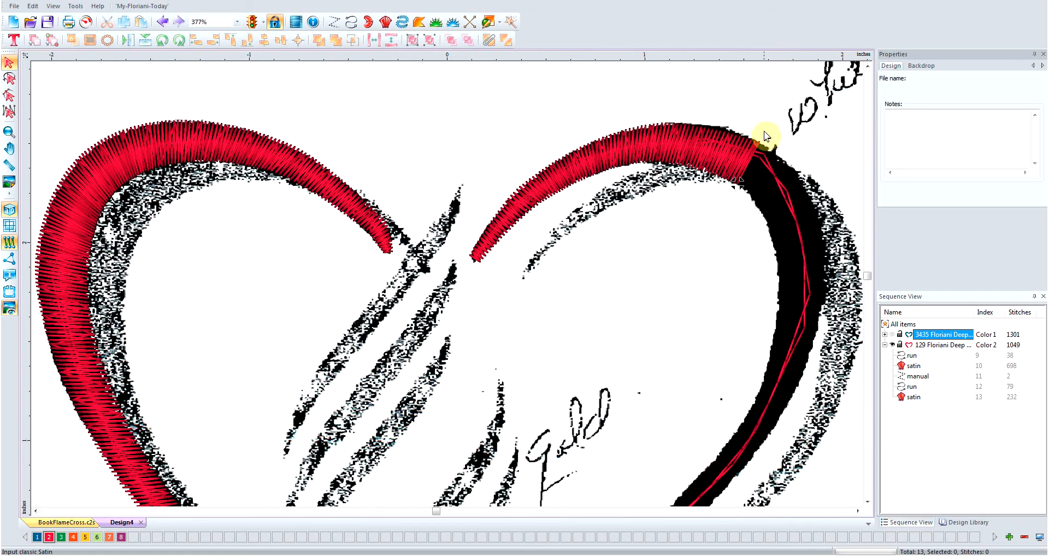
click(385, 22)
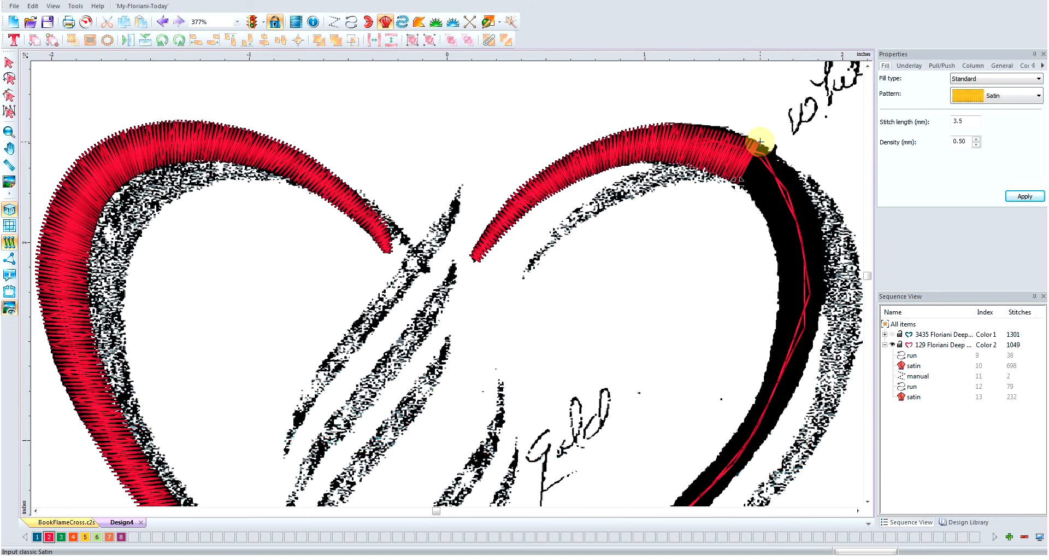
click(761, 142)
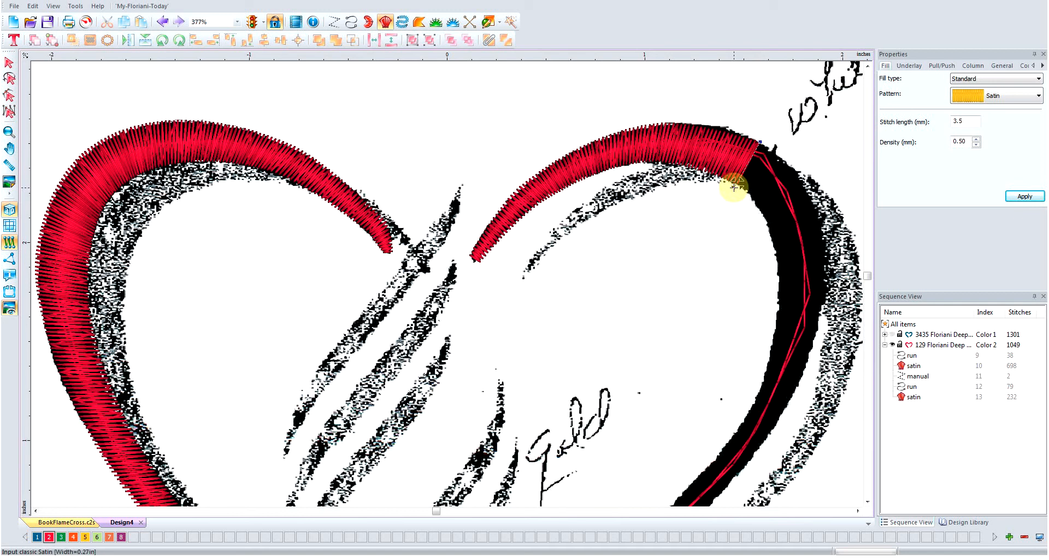
click(829, 254)
click(780, 275)
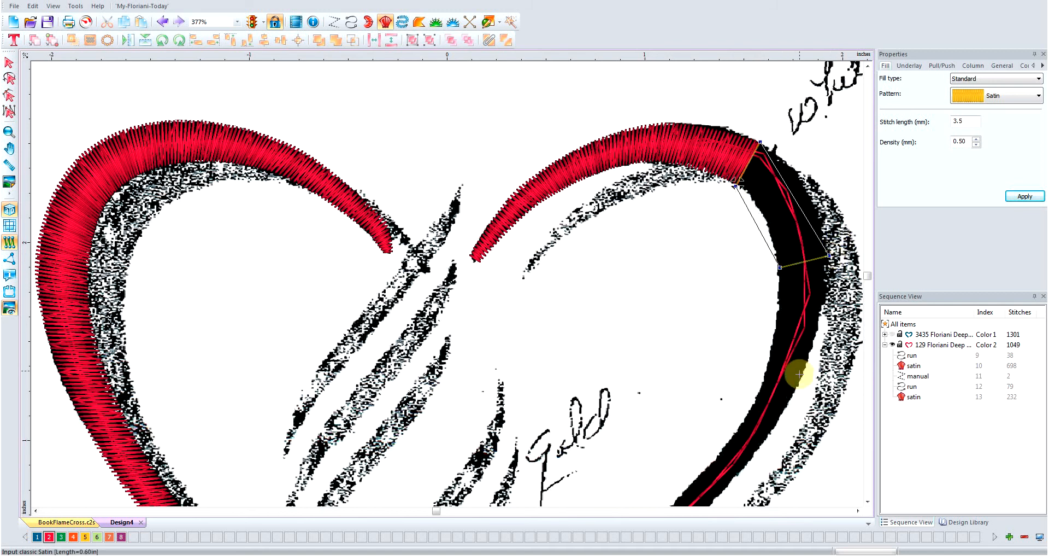
click(800, 381)
click(766, 372)
click(727, 491)
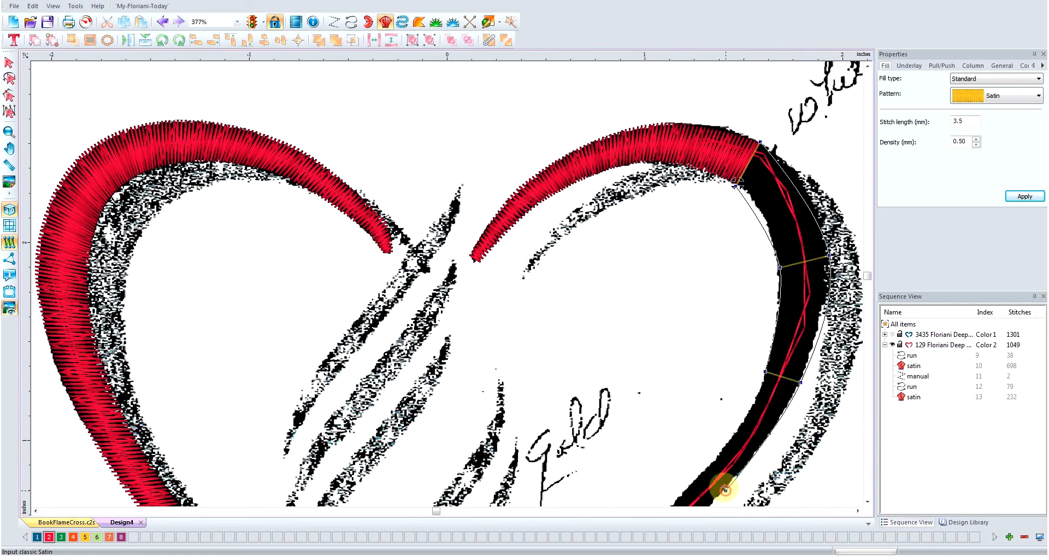
click(699, 474)
Continue the classic satin along the right black outline to its lower tip and finish it
click(868, 501)
click(868, 501)
click(867, 501)
click(867, 501)
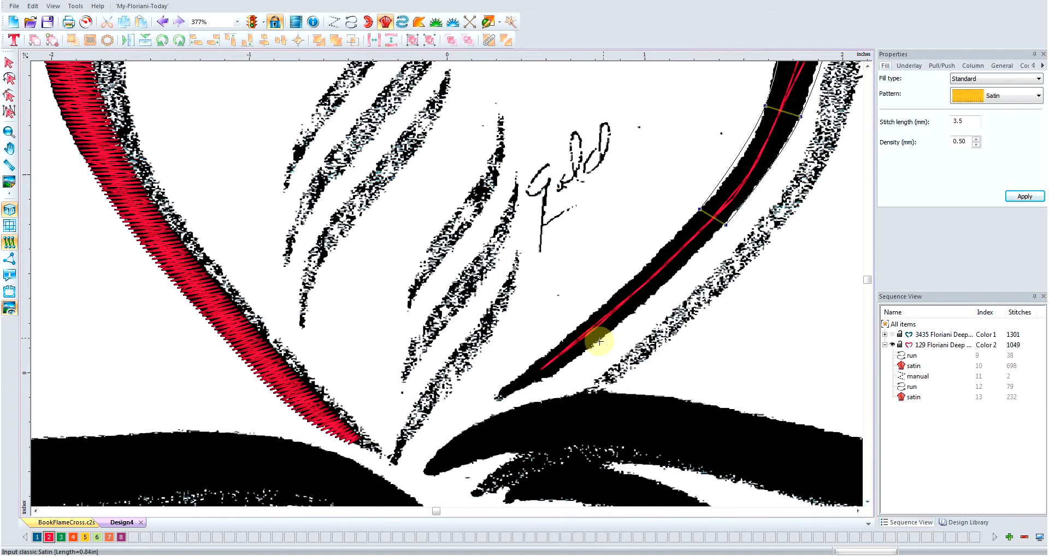
click(547, 367)
click(537, 360)
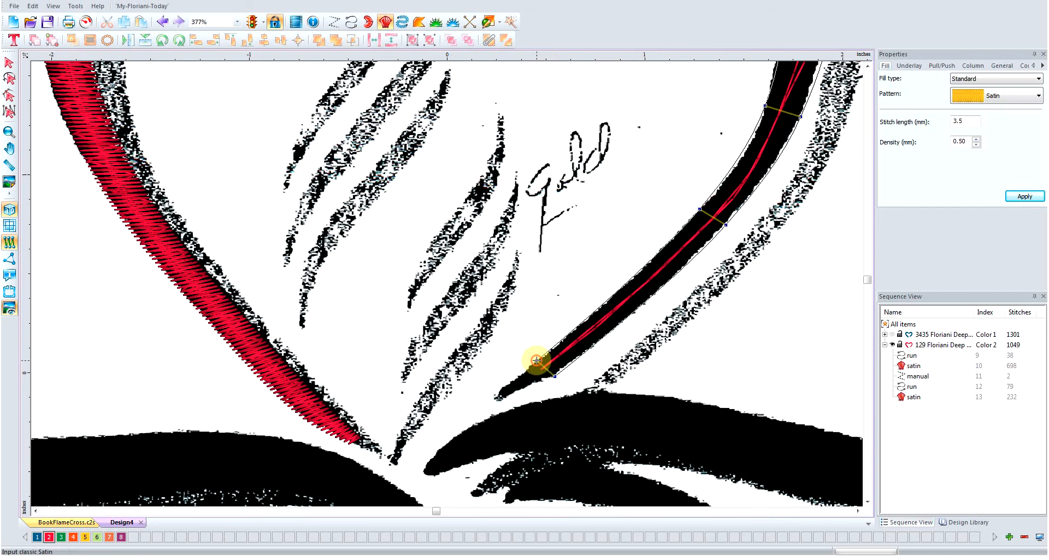
click(527, 388)
click(518, 376)
click(501, 399)
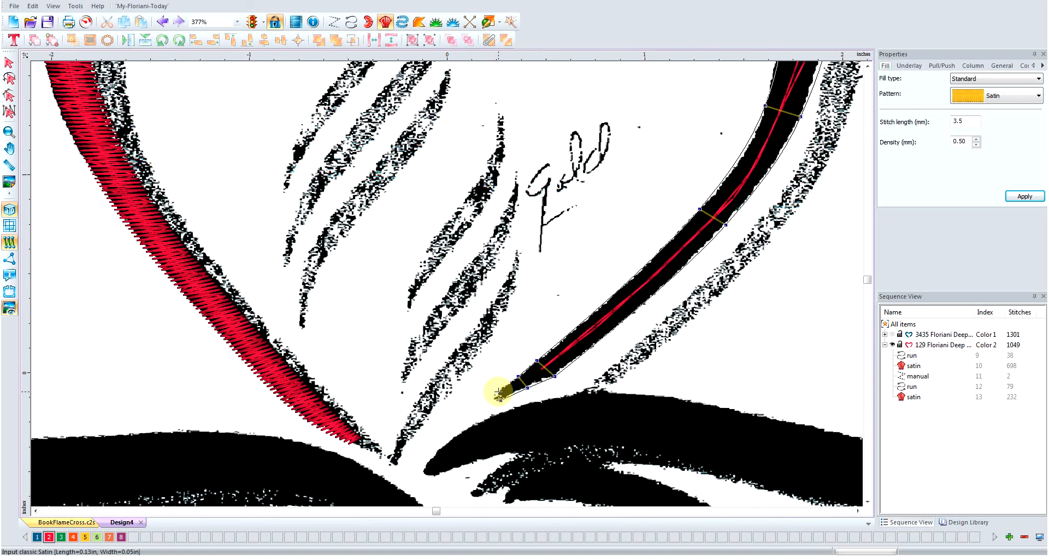
click(498, 392)
right_click(498, 392)
Show the blue color 1 stitches and review them against the red satins across the whole heart
scroll(606, 359, down, 1)
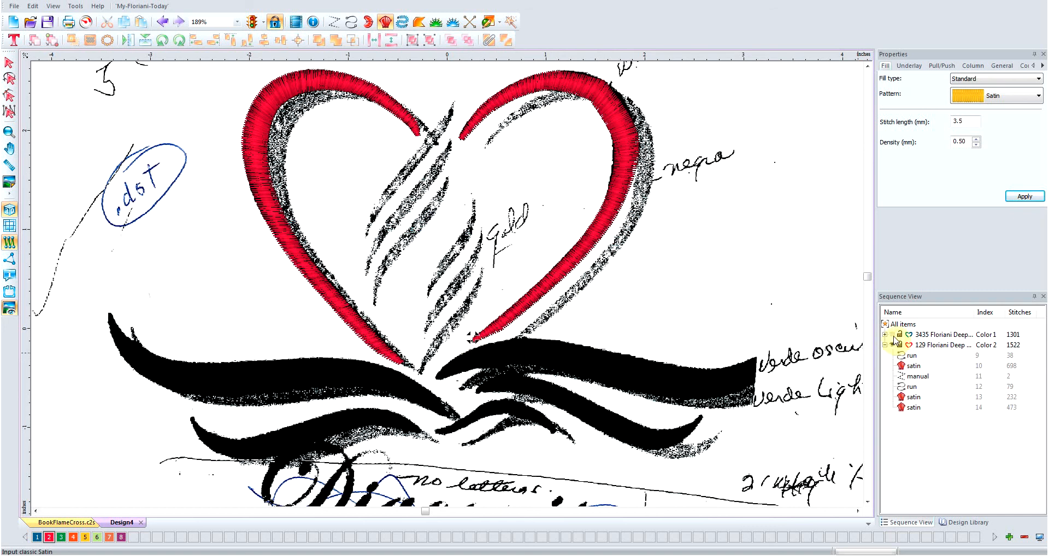
click(894, 335)
click(808, 319)
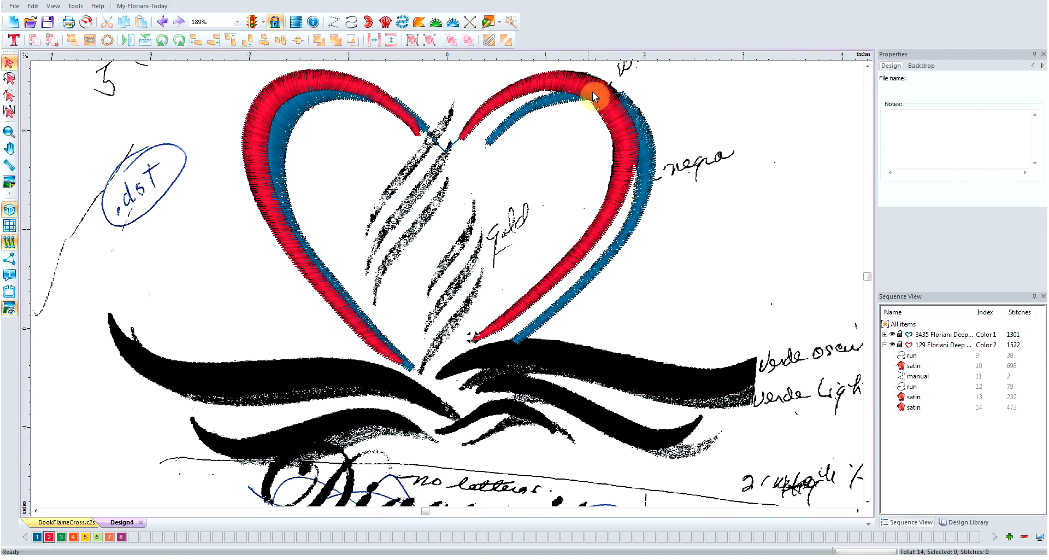
click(868, 66)
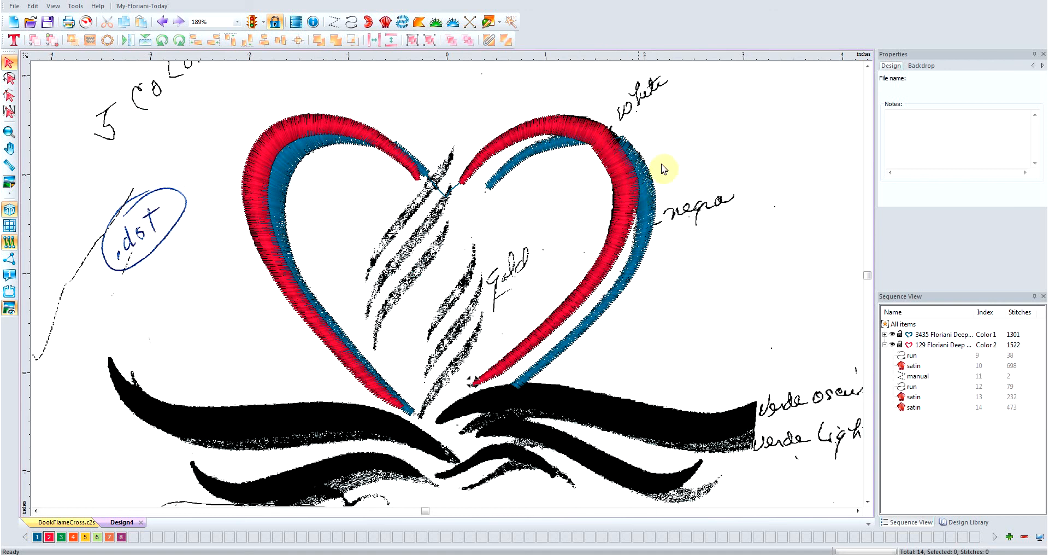
Hide color 1, select the long right-side satin and open its outline points for editing at the upper end
click(892, 335)
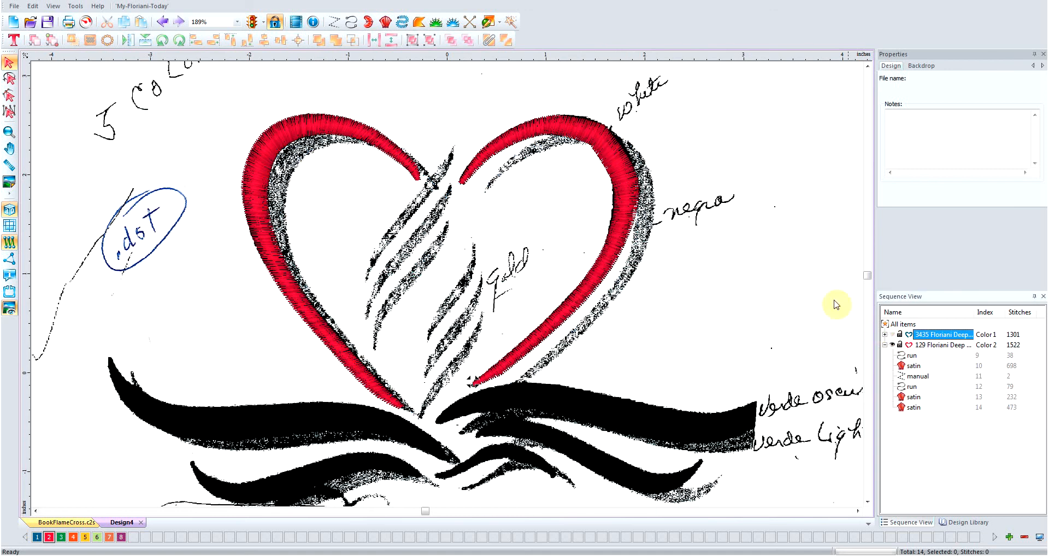
click(620, 167)
click(8, 95)
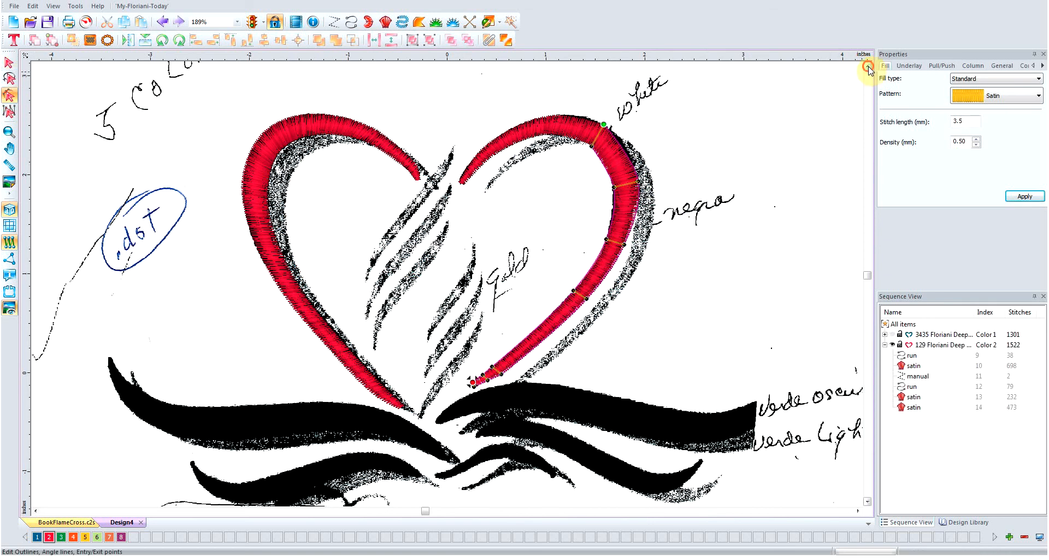
click(867, 66)
scroll(634, 196, up, 1)
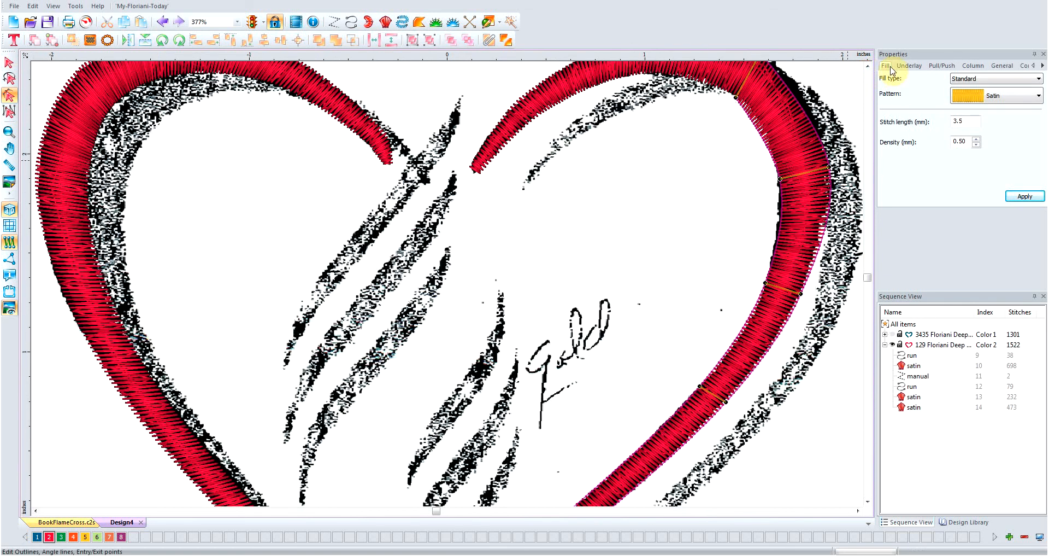
click(868, 66)
click(867, 66)
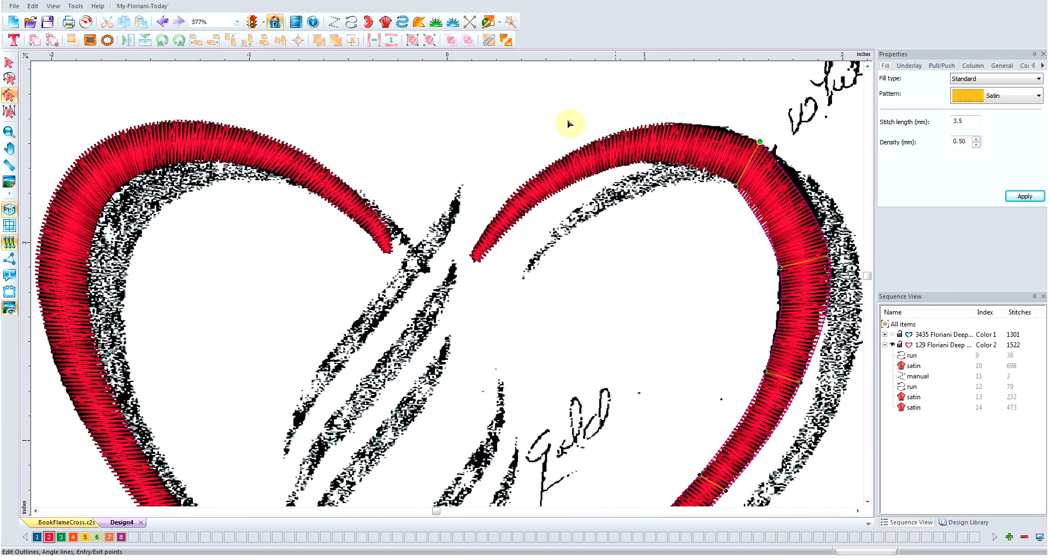
right_click(759, 142)
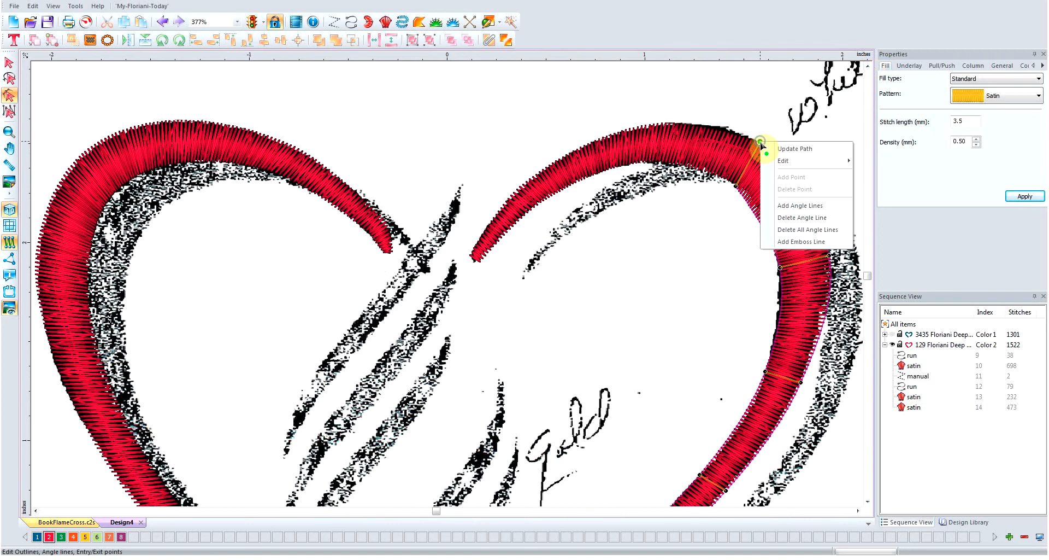
click(787, 162)
click(880, 177)
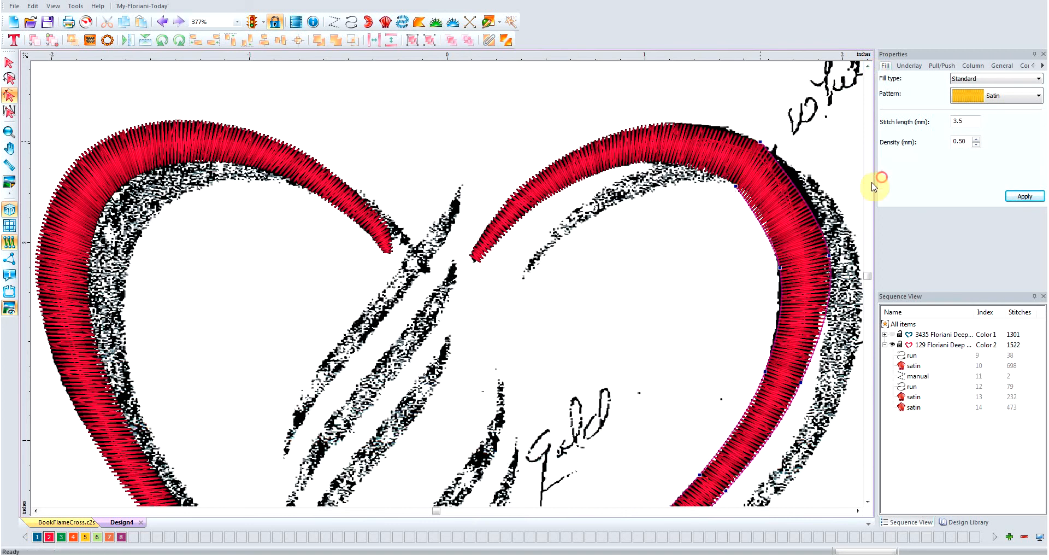
Reshape the curves of the satin's outer and inner edges at the upper right bend to follow the black outline
click(761, 142)
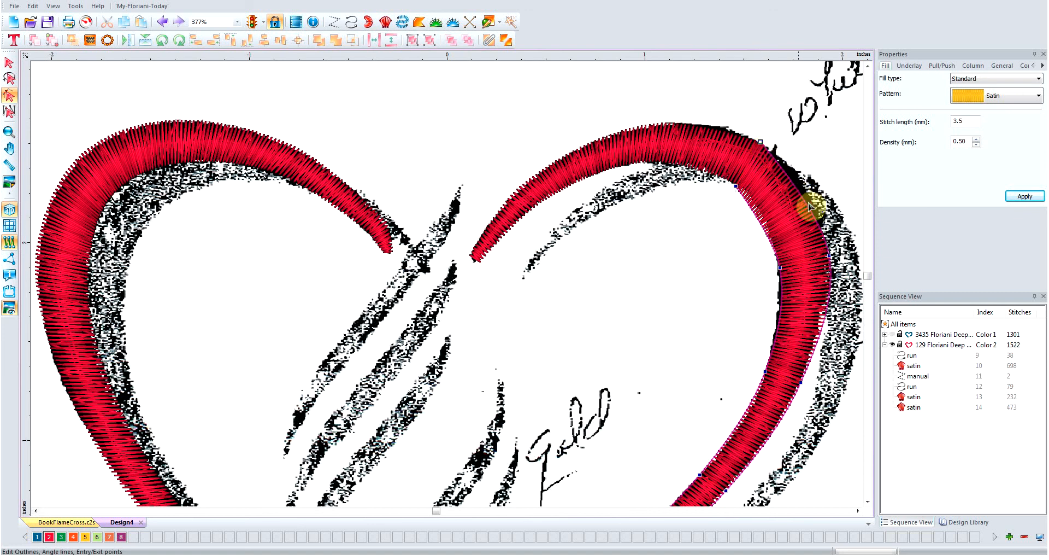
drag(830, 256, 831, 245)
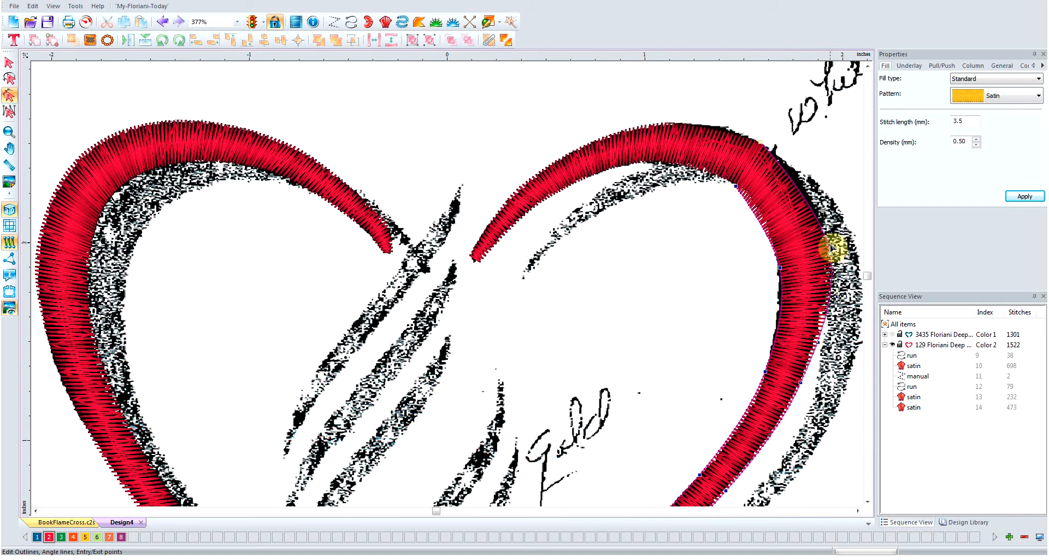
drag(823, 206, 821, 182)
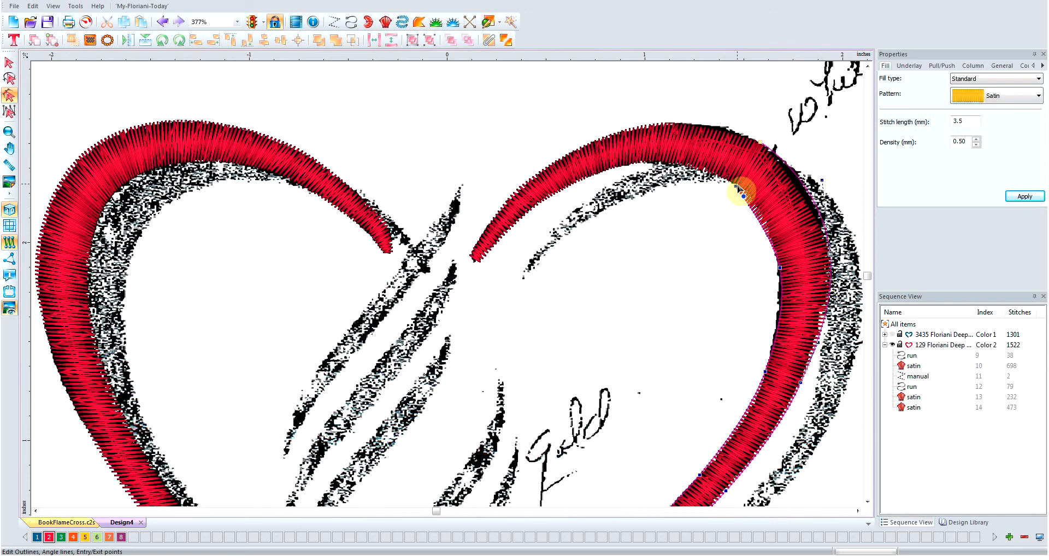
click(781, 268)
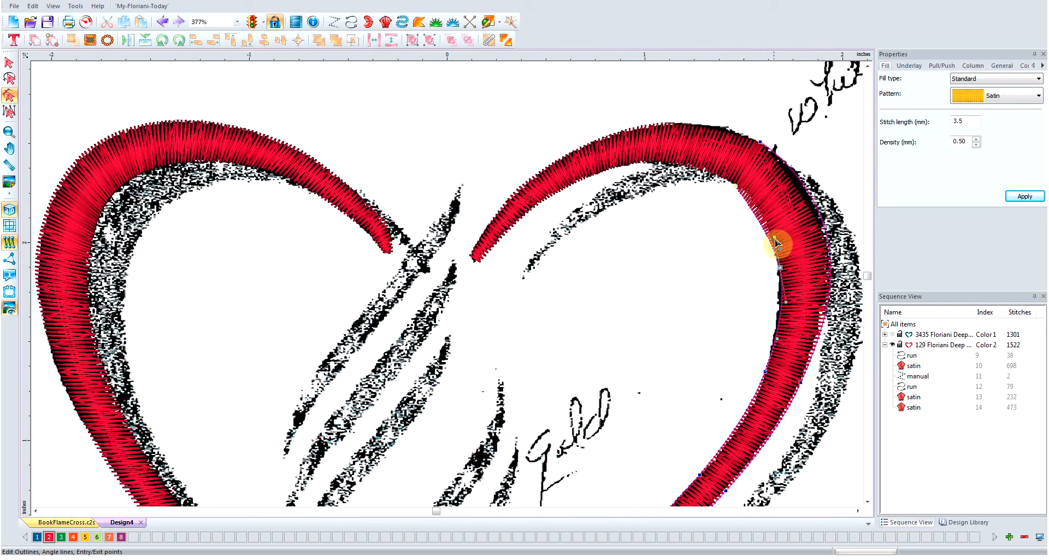
drag(775, 238, 771, 207)
click(730, 220)
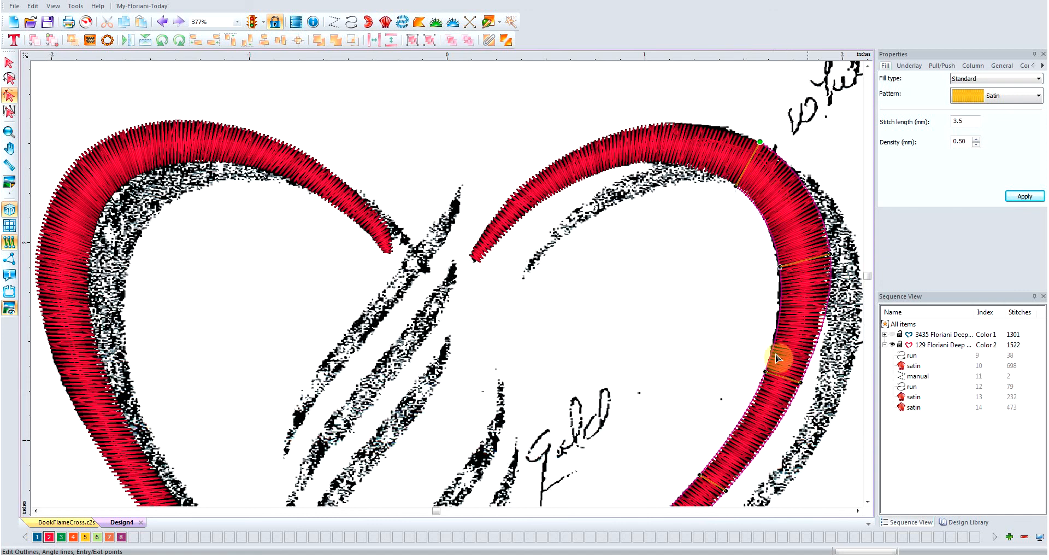
Leave outline editing and show the blue color 1 stitches with nothing selected
scroll(723, 350, down, 1)
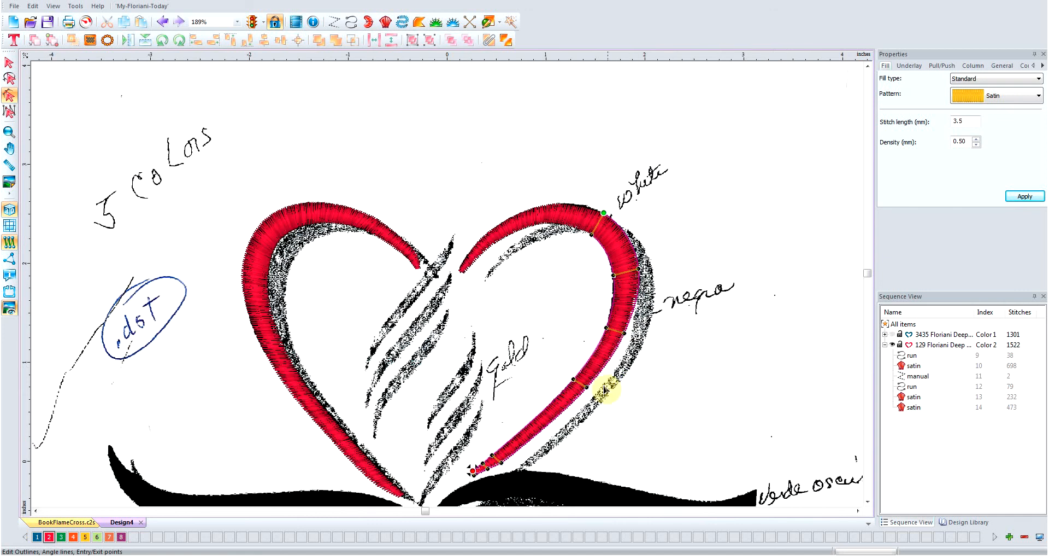
scroll(568, 402, down, 1)
click(8, 61)
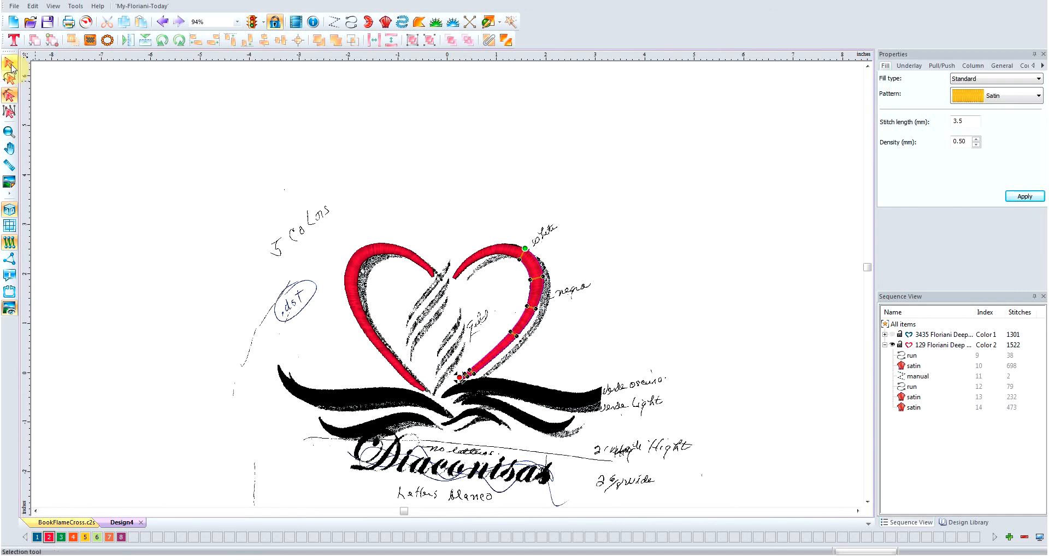
click(892, 334)
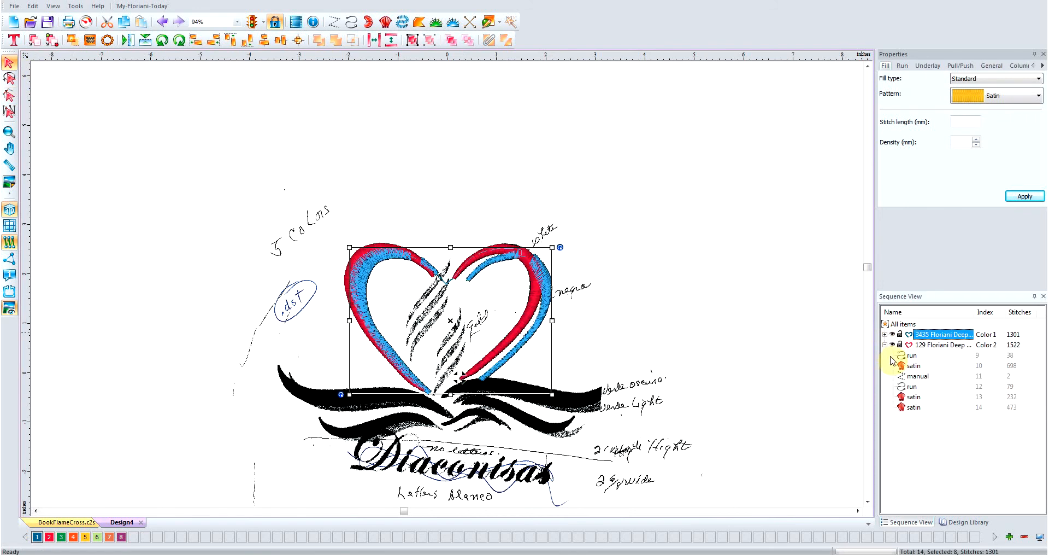
click(740, 356)
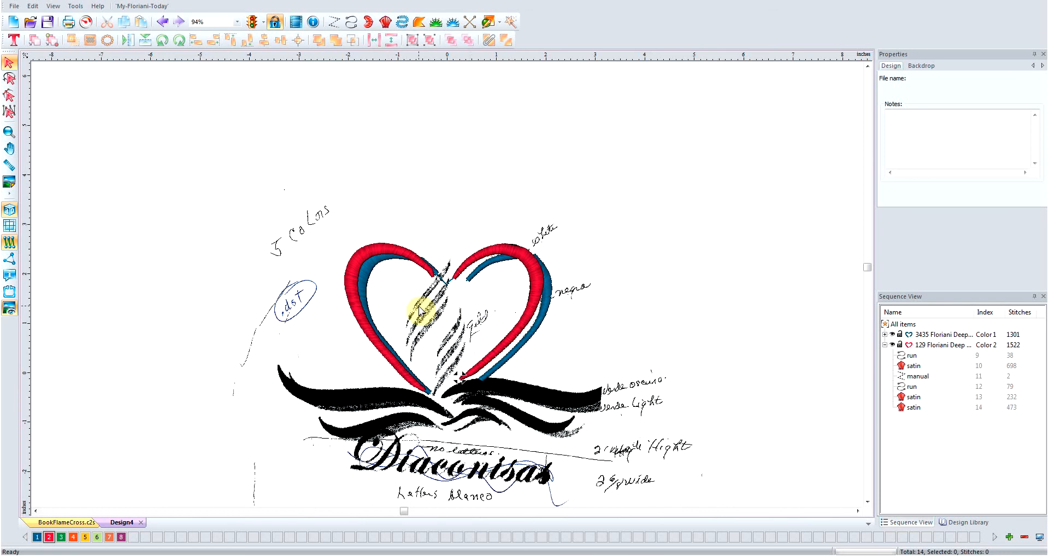
Using color 3, trace a run stitch along the centre of the lowest flame stroke in the heart, doubling back from its lower end
scroll(435, 300, up, 1)
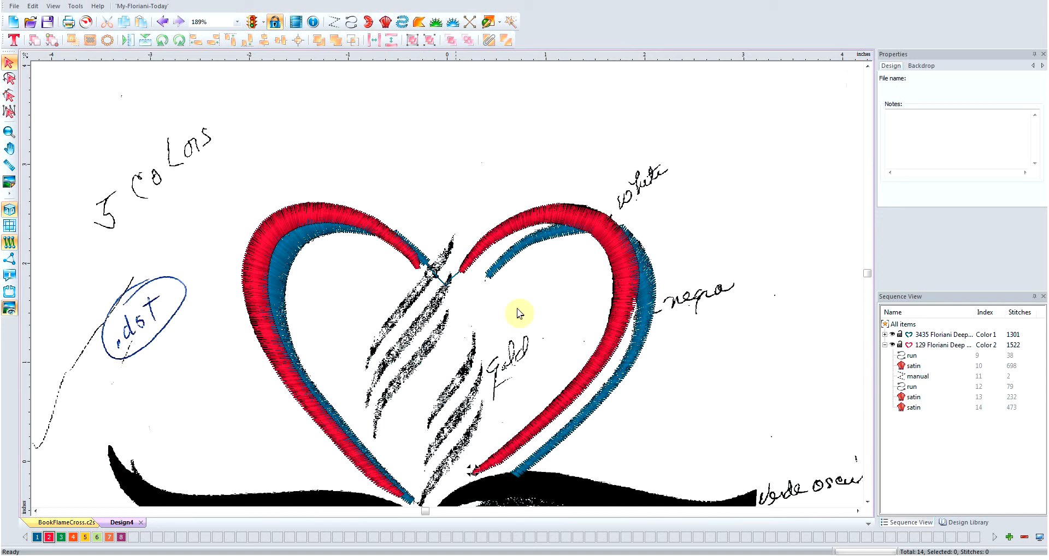
click(867, 501)
click(868, 501)
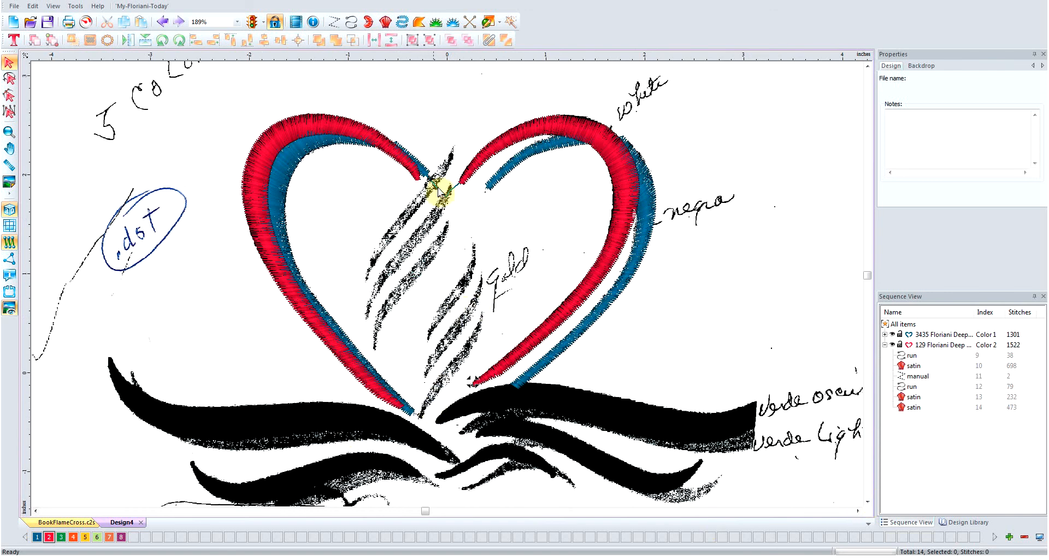
click(61, 536)
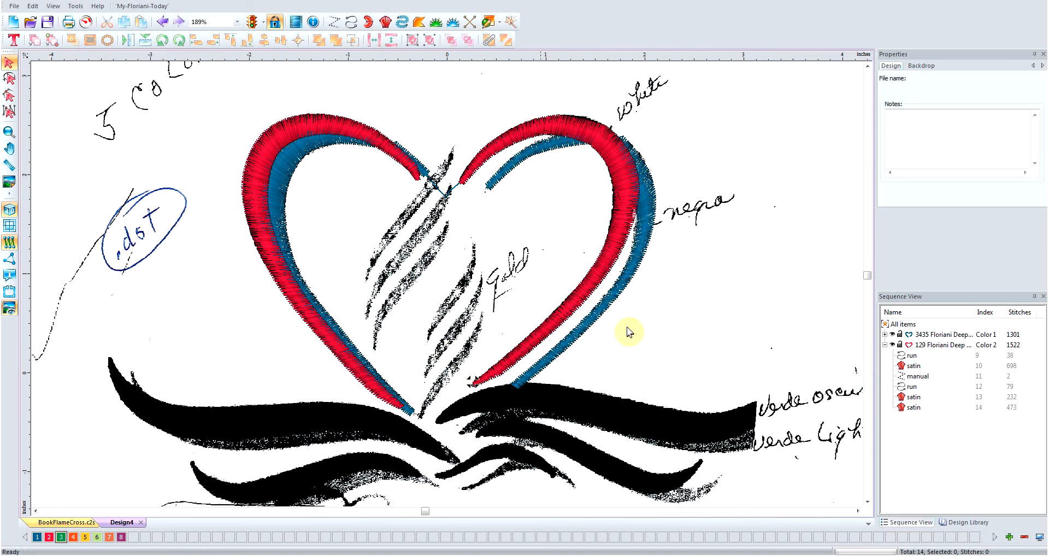
click(351, 22)
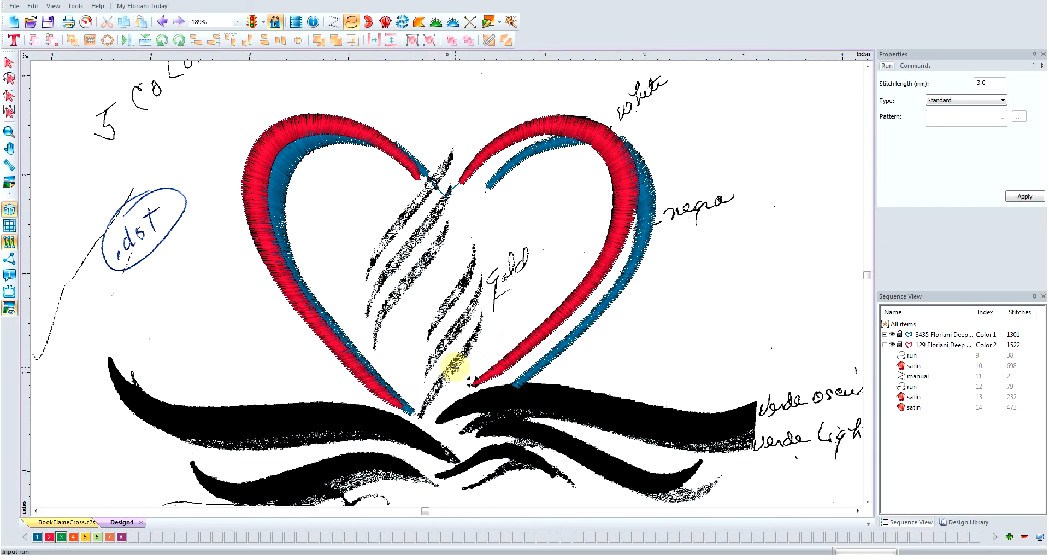
click(454, 364)
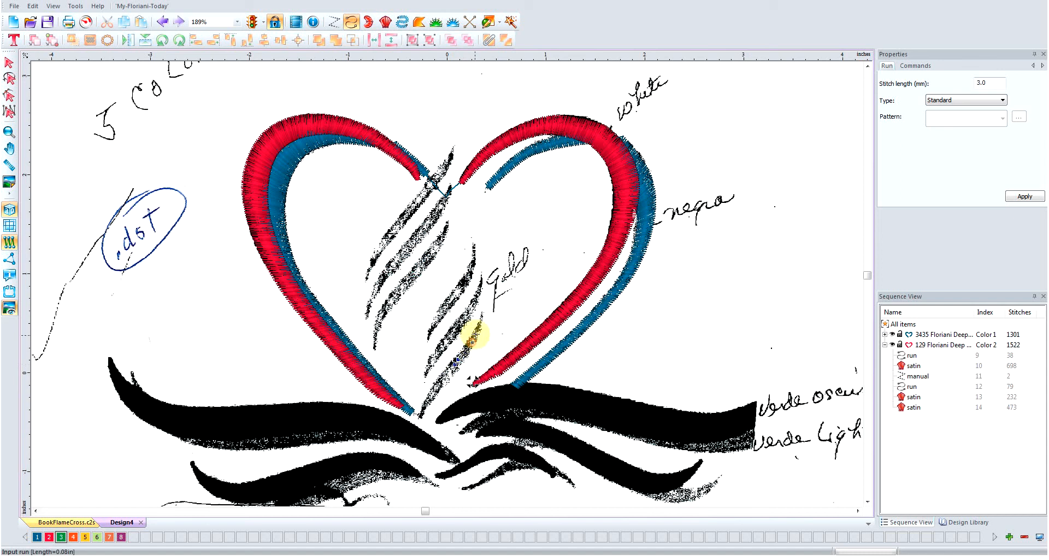
click(478, 329)
click(458, 361)
click(446, 378)
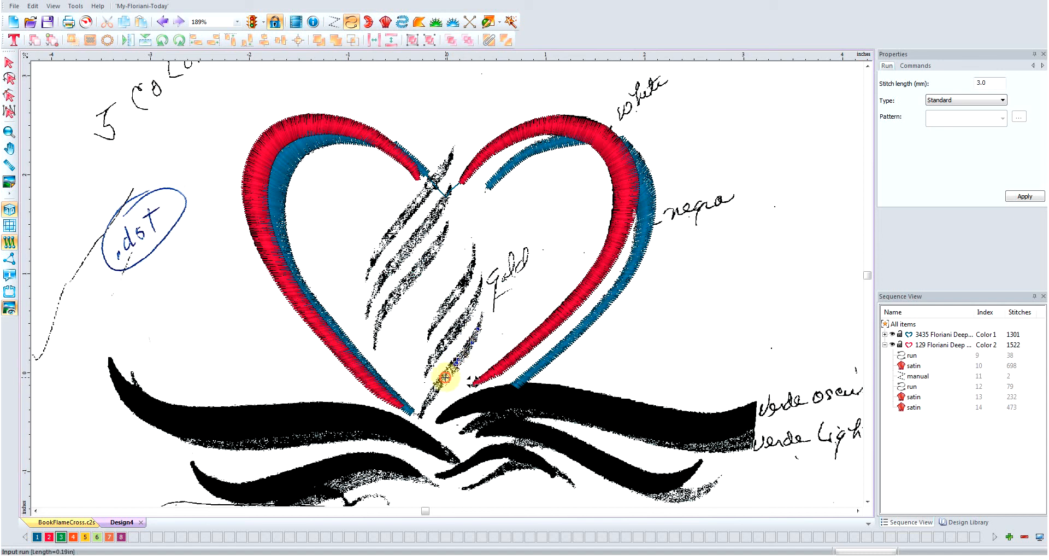
click(435, 391)
click(425, 406)
click(442, 383)
click(447, 375)
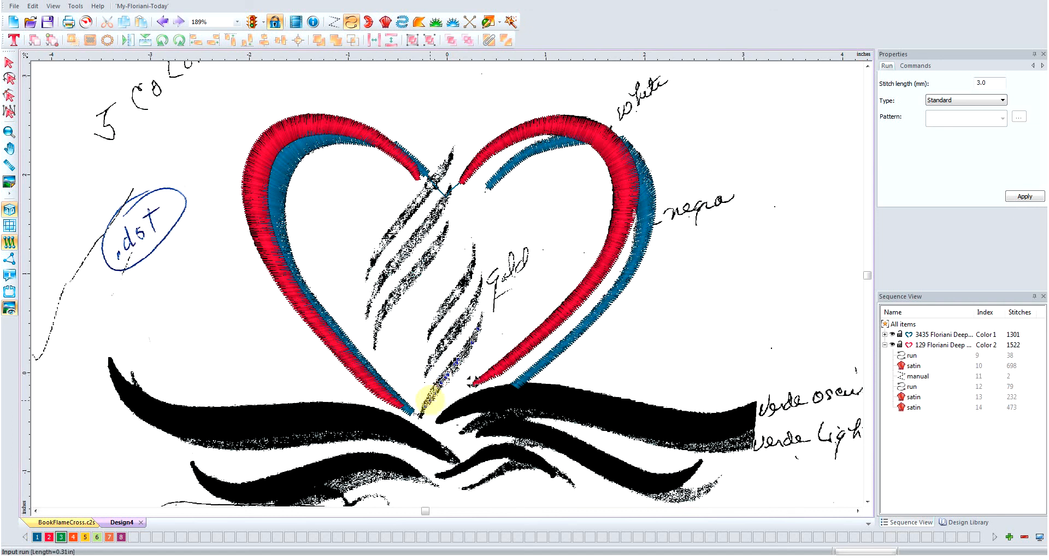
click(427, 401)
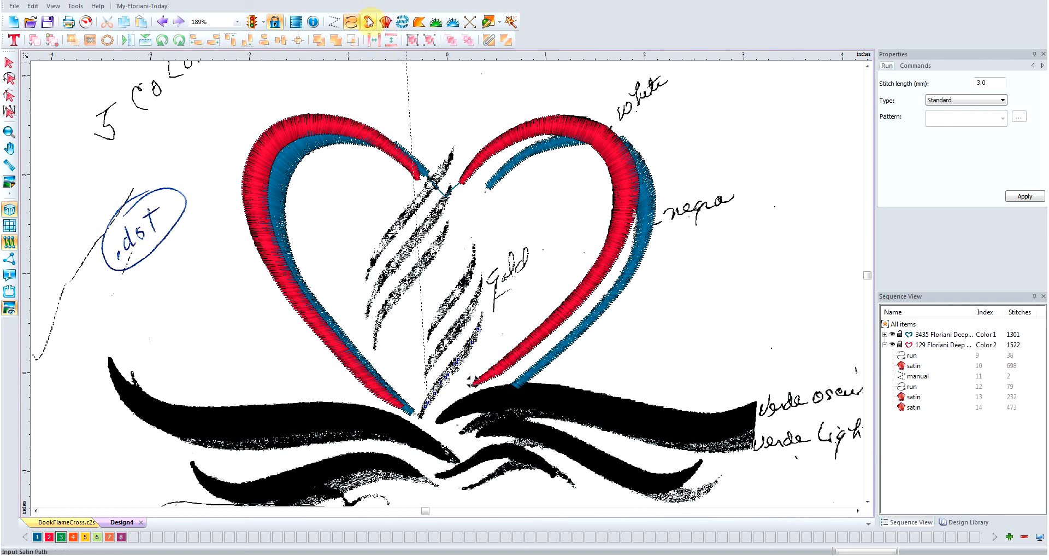
Cover the lowest flame stroke with a classic satin column, pairing edge points from its bottom tip to its upper tip, and finish it
click(385, 22)
scroll(437, 407, up, 2)
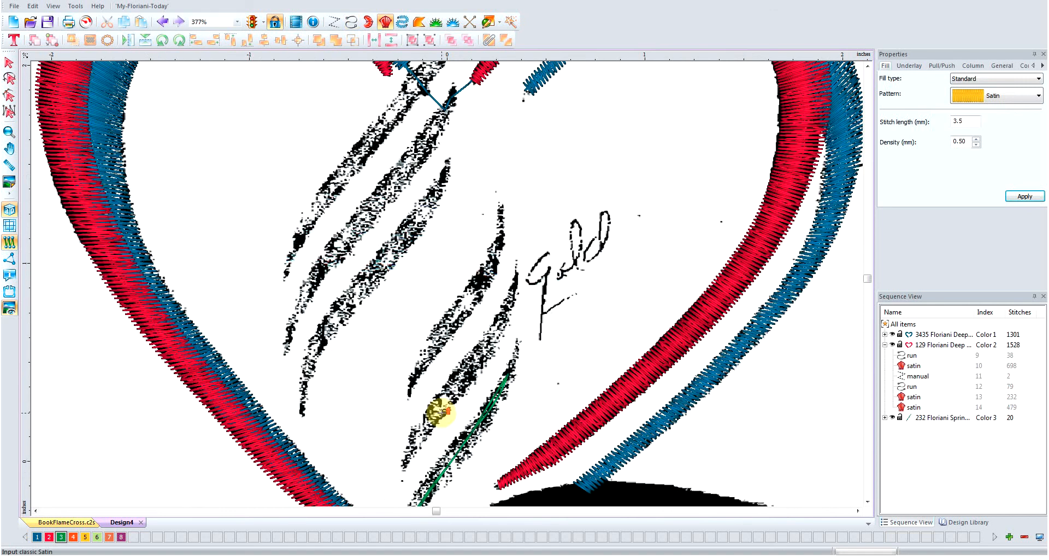
click(868, 501)
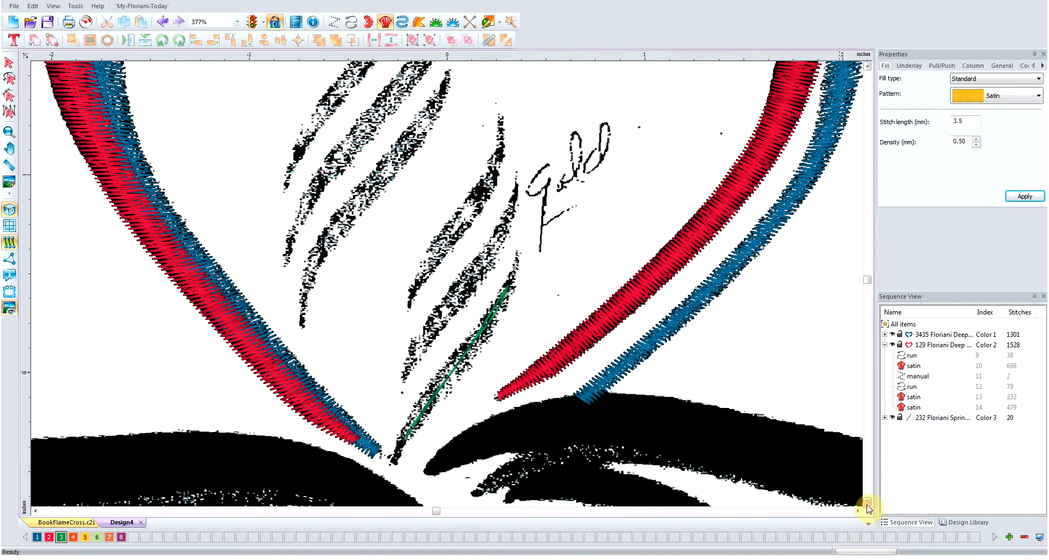
click(389, 455)
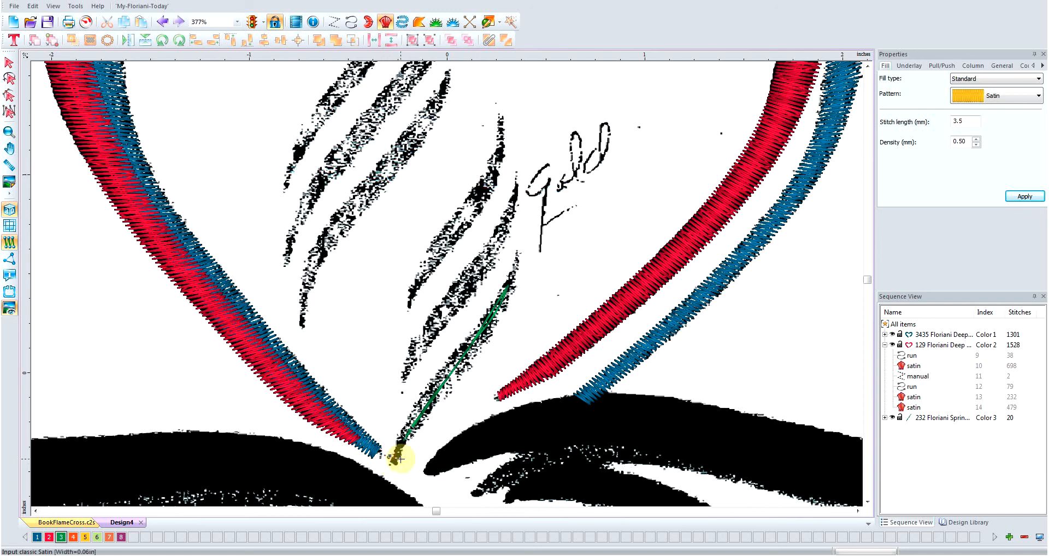
click(406, 417)
click(425, 424)
click(448, 356)
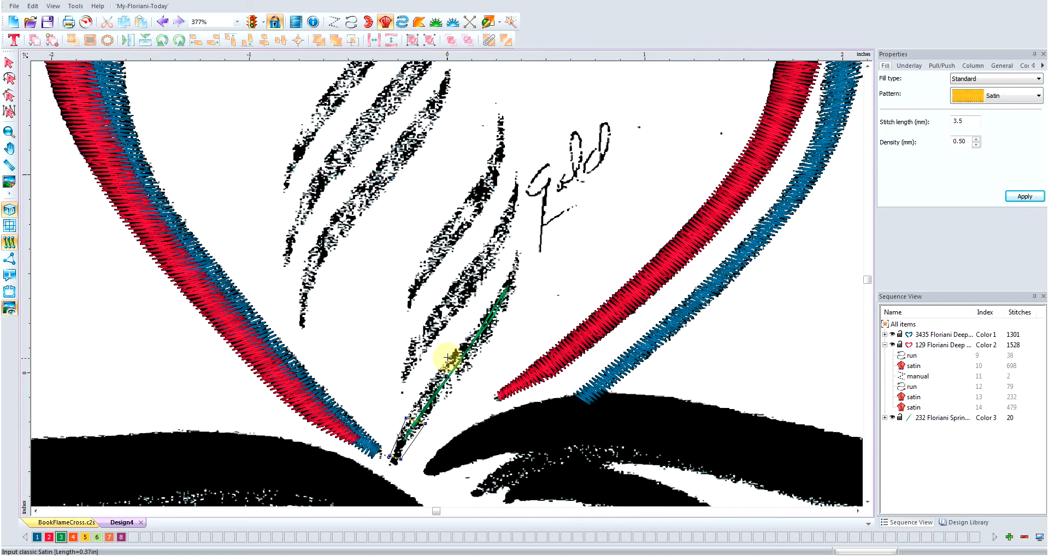
click(474, 362)
click(485, 314)
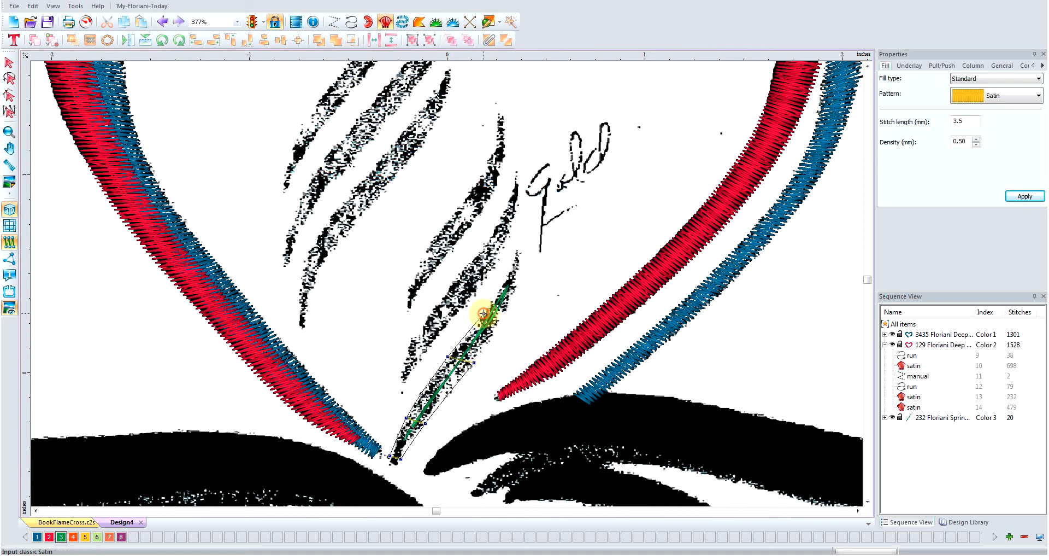
click(502, 313)
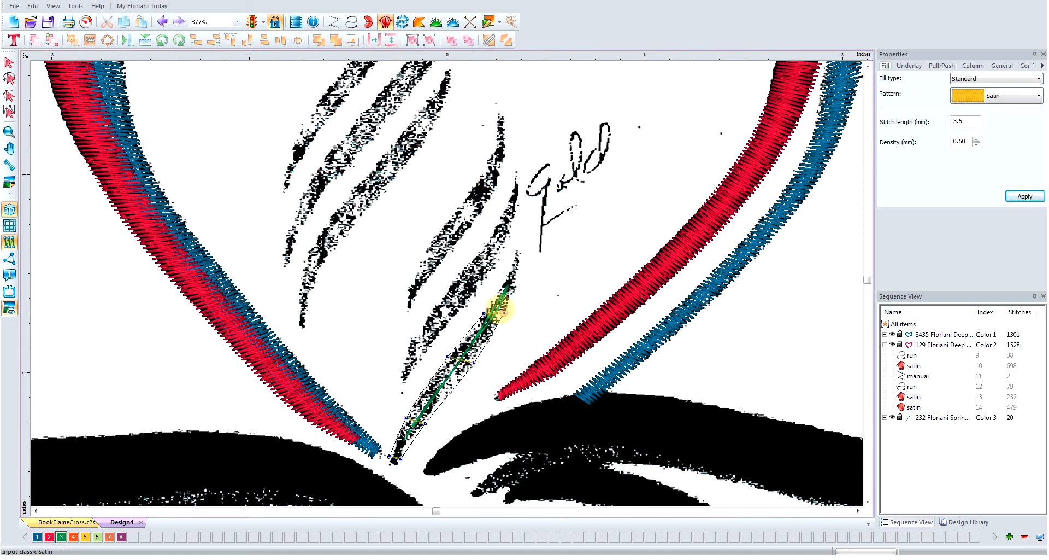
click(505, 279)
click(519, 273)
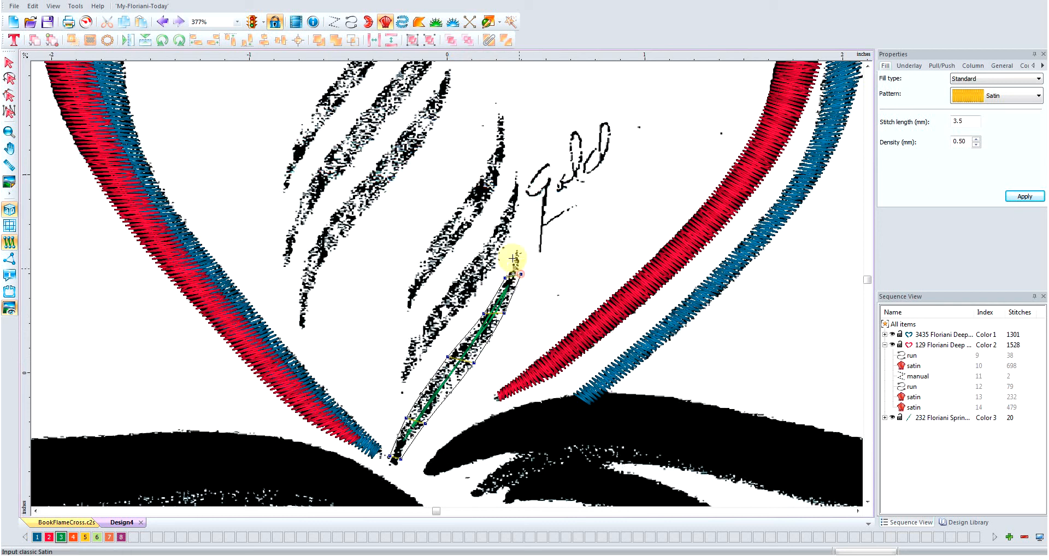
click(513, 254)
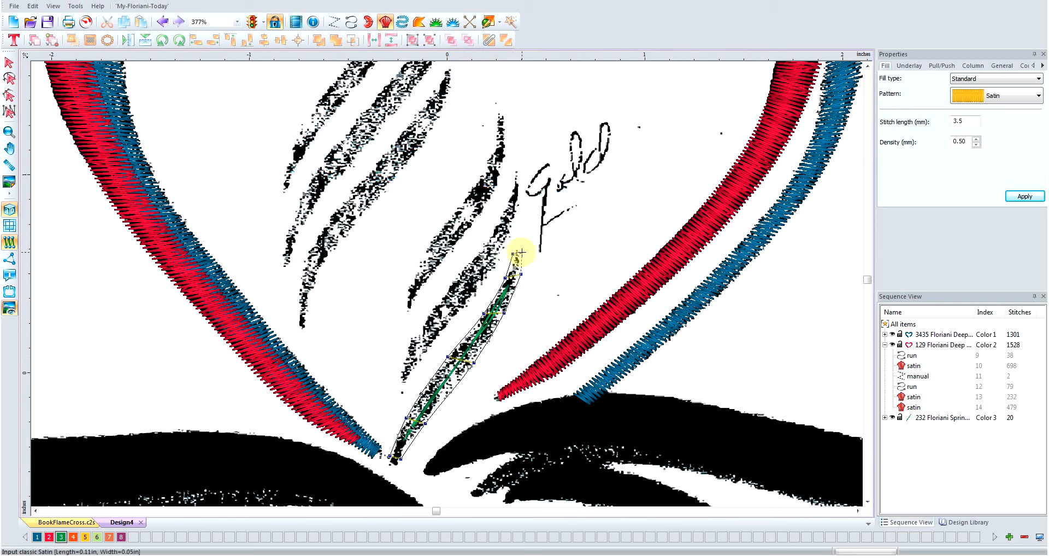
key(Return)
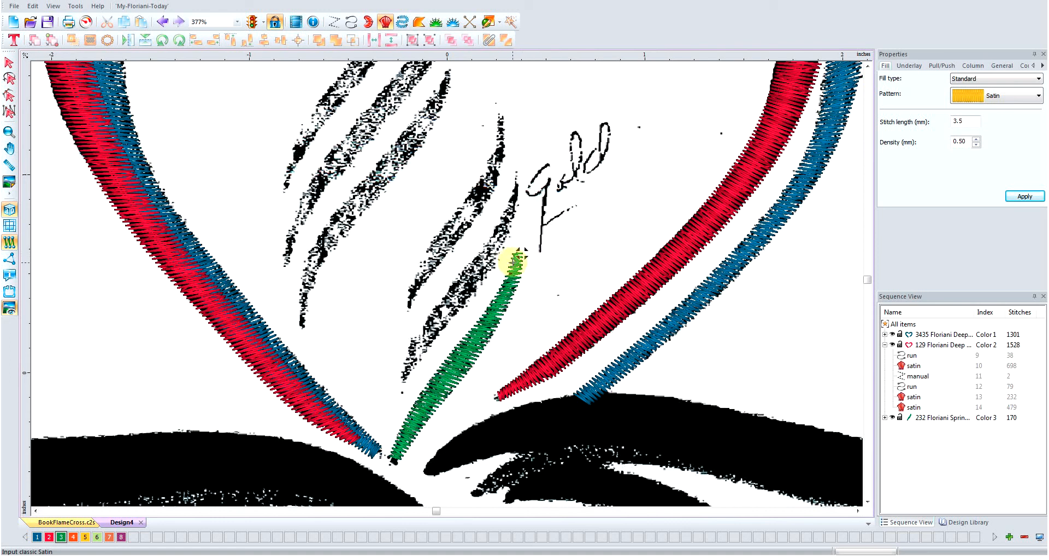
Trace a run stitch down the centre of the second-lowest flame stroke to its bottom tip
click(352, 21)
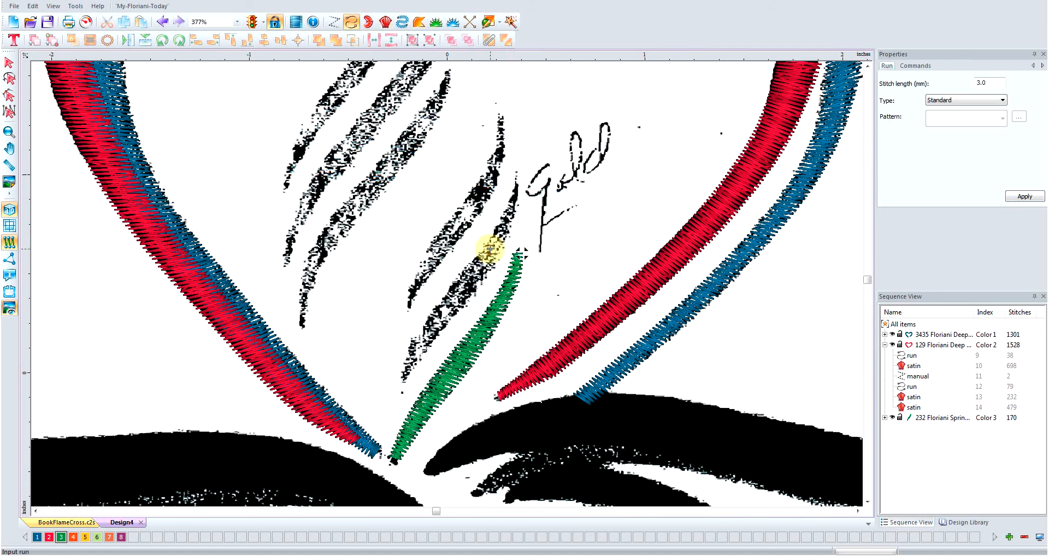
click(490, 250)
click(479, 272)
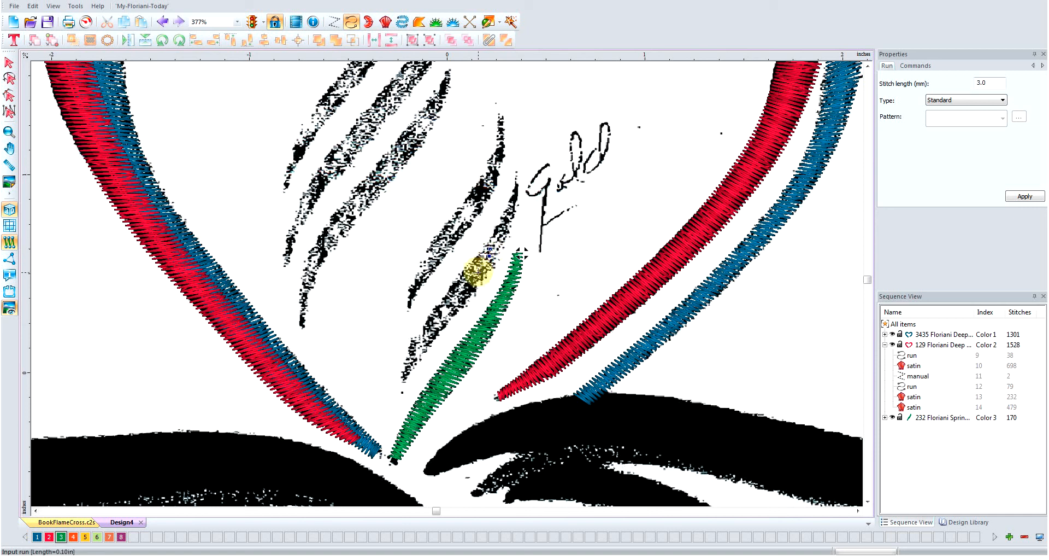
click(462, 288)
click(449, 308)
click(430, 334)
click(417, 347)
click(408, 361)
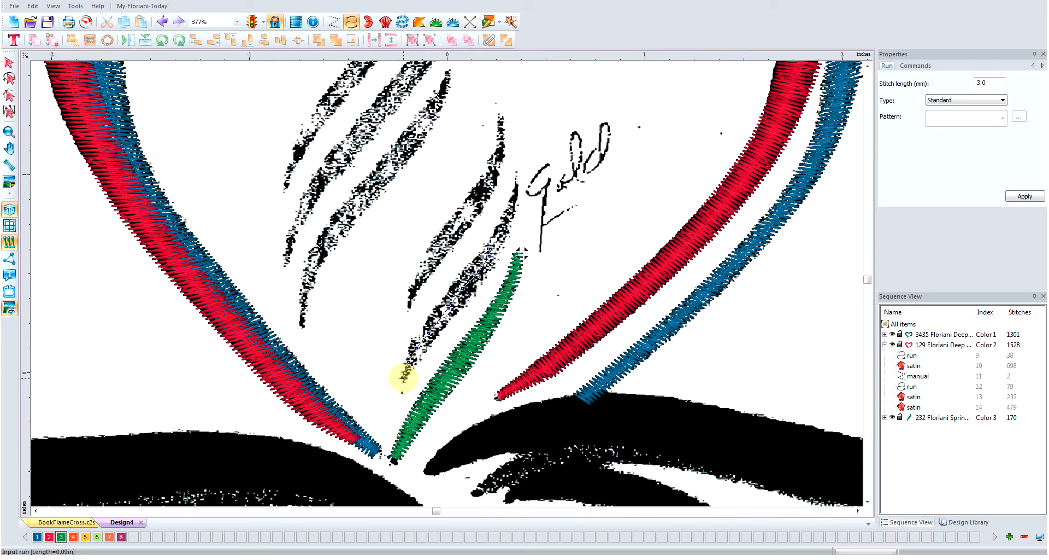
click(403, 381)
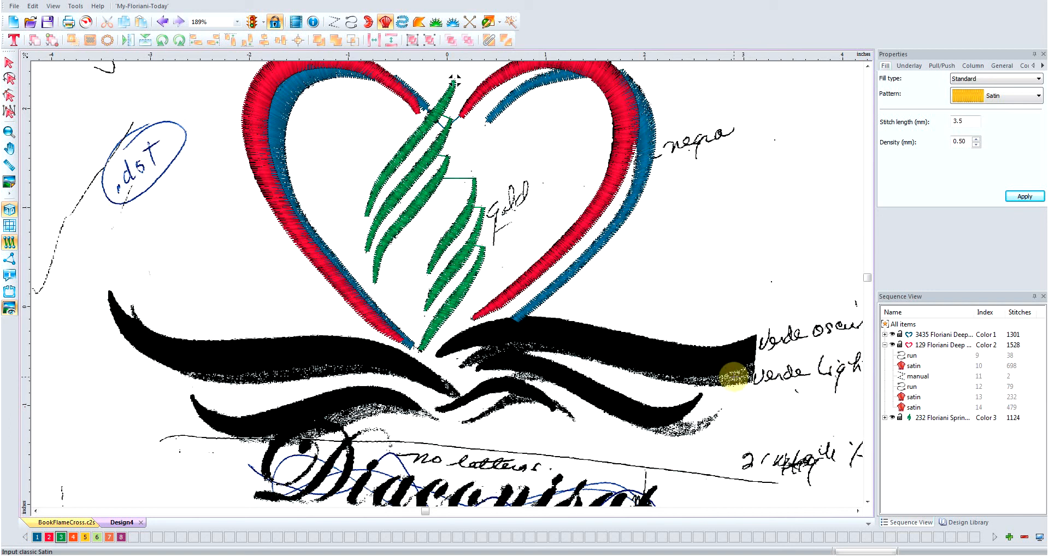
Using color 4, start a run stitch at the middle of the upper right swoosh below the heart and trace it to the right end
click(74, 537)
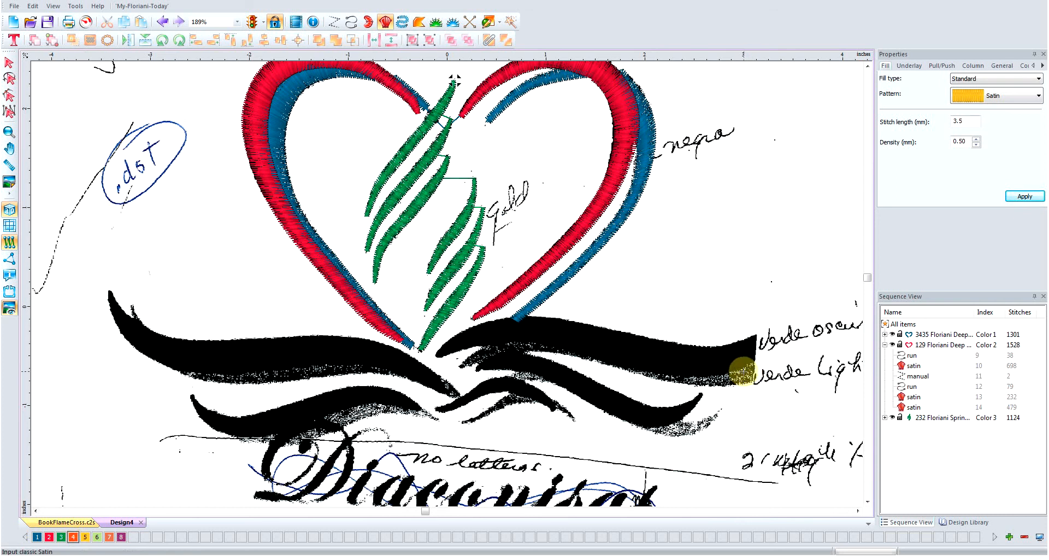
click(601, 350)
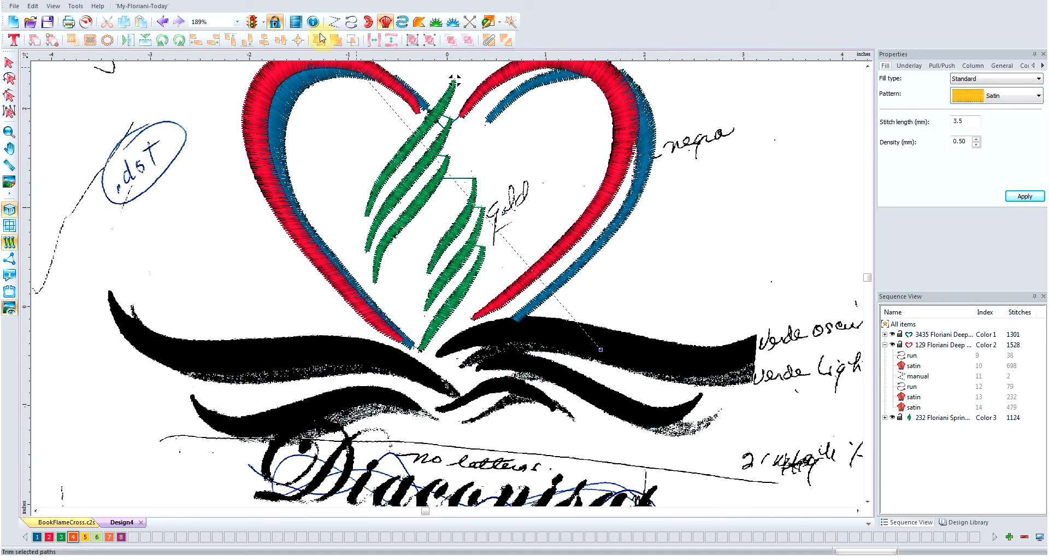
click(350, 23)
click(601, 352)
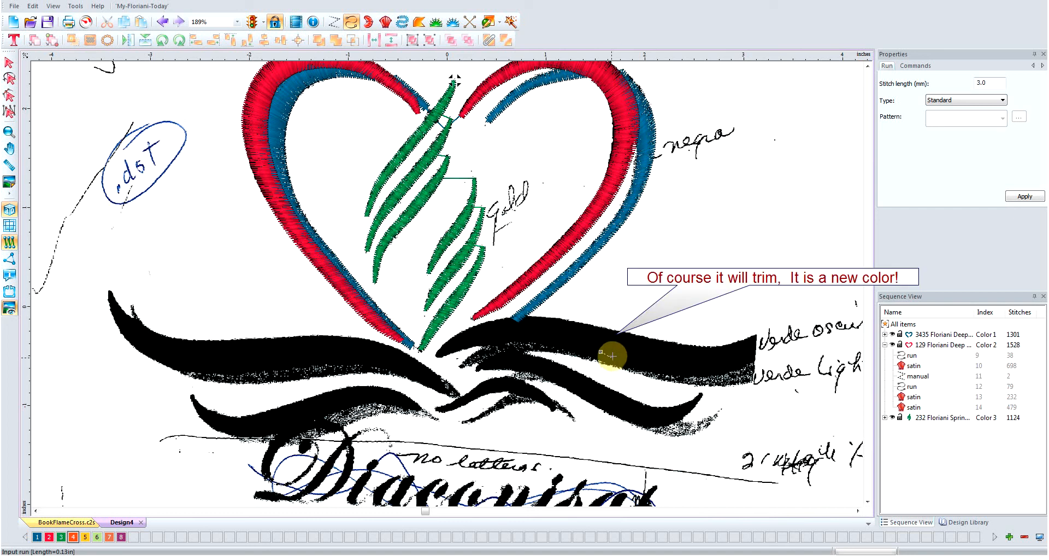
click(609, 355)
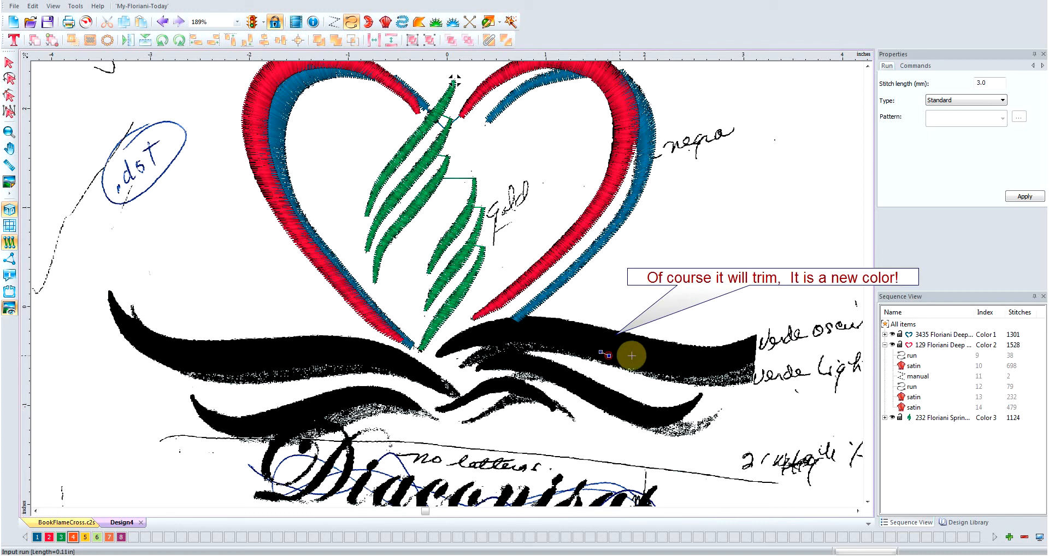
click(633, 359)
click(690, 361)
click(728, 363)
click(749, 358)
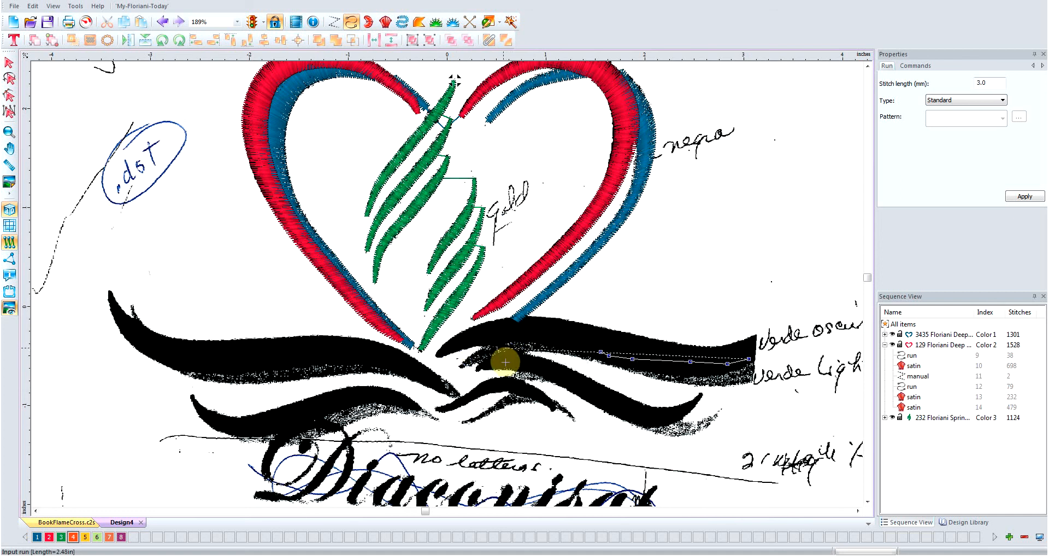
Continue the run stitch from the right end back along the swoosh's shaded lower part toward its left end
click(755, 372)
click(719, 373)
click(668, 365)
click(617, 356)
click(568, 346)
click(529, 344)
click(516, 345)
click(505, 346)
Bring the run stitch back along the swoosh's lower part to its right end and finish the path
click(561, 345)
click(588, 352)
click(636, 361)
click(675, 372)
click(699, 376)
click(744, 373)
click(751, 372)
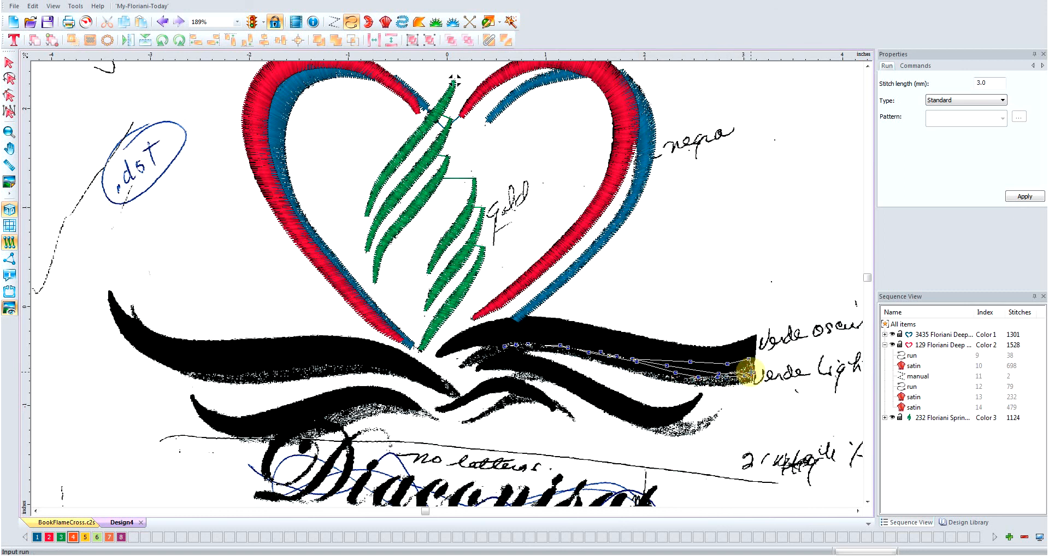
key(Return)
Start a classic satin at the right end of the upper right swoosh and outline its shaded lower part about a third of the way left
click(385, 22)
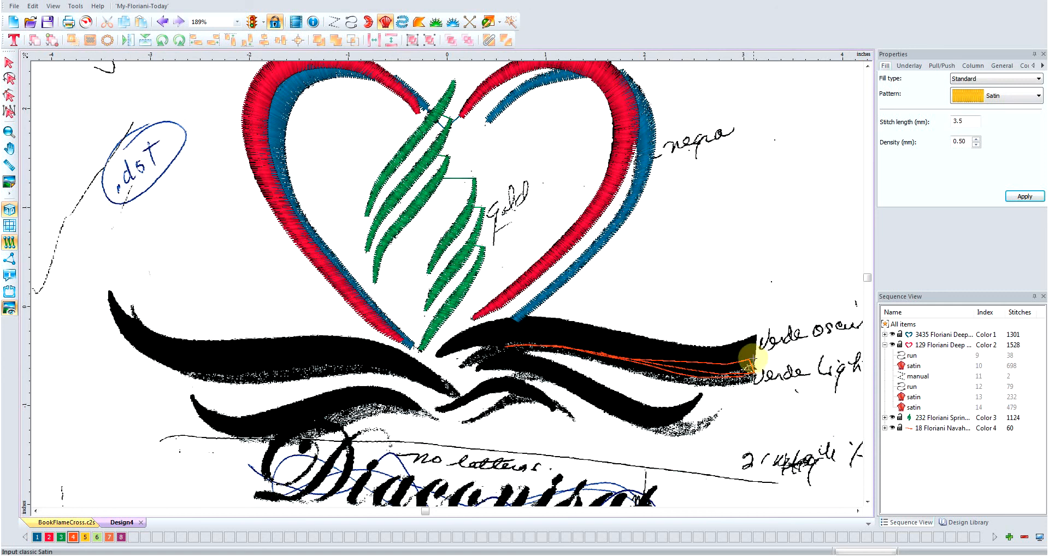
click(756, 352)
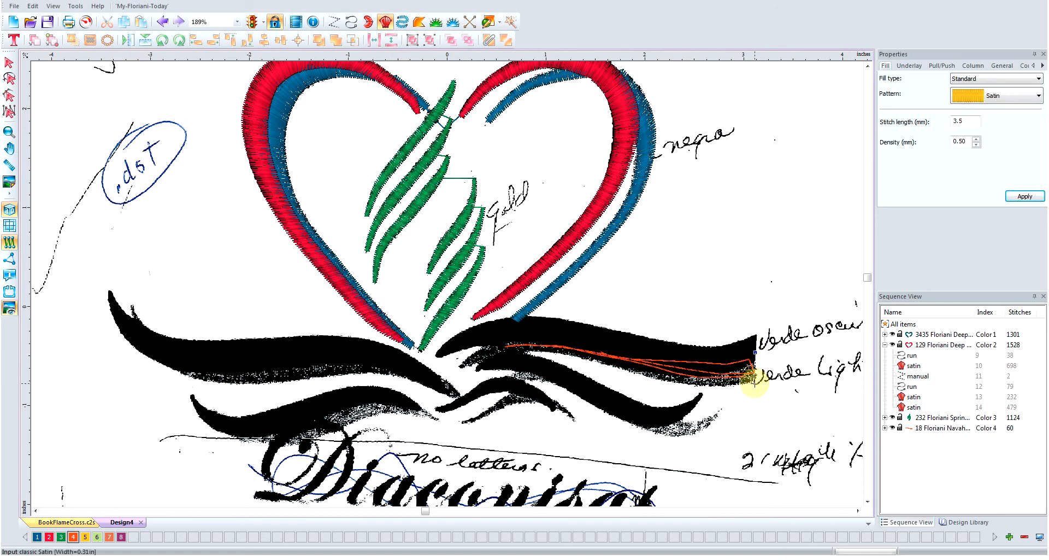
click(754, 383)
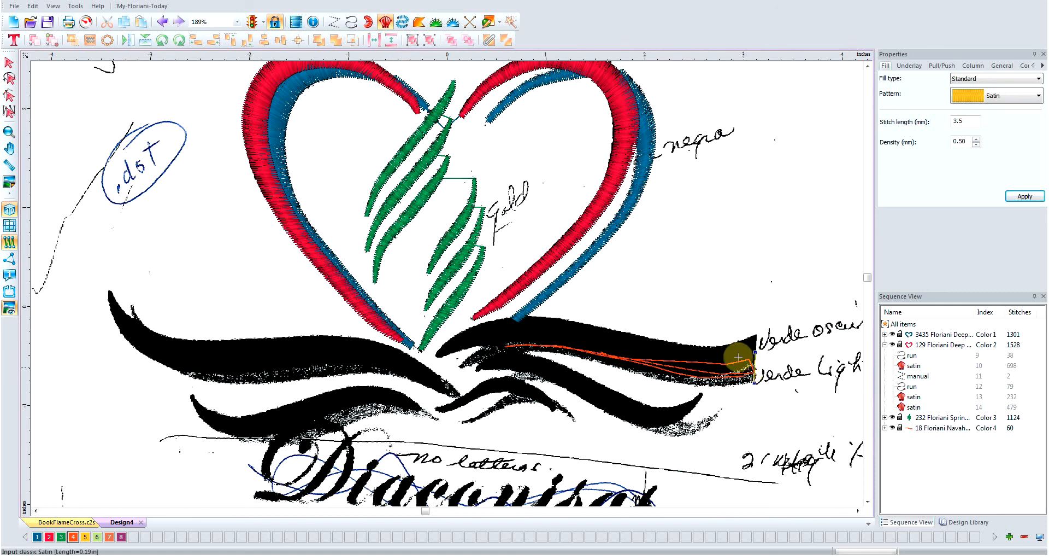
click(714, 359)
click(710, 385)
click(658, 354)
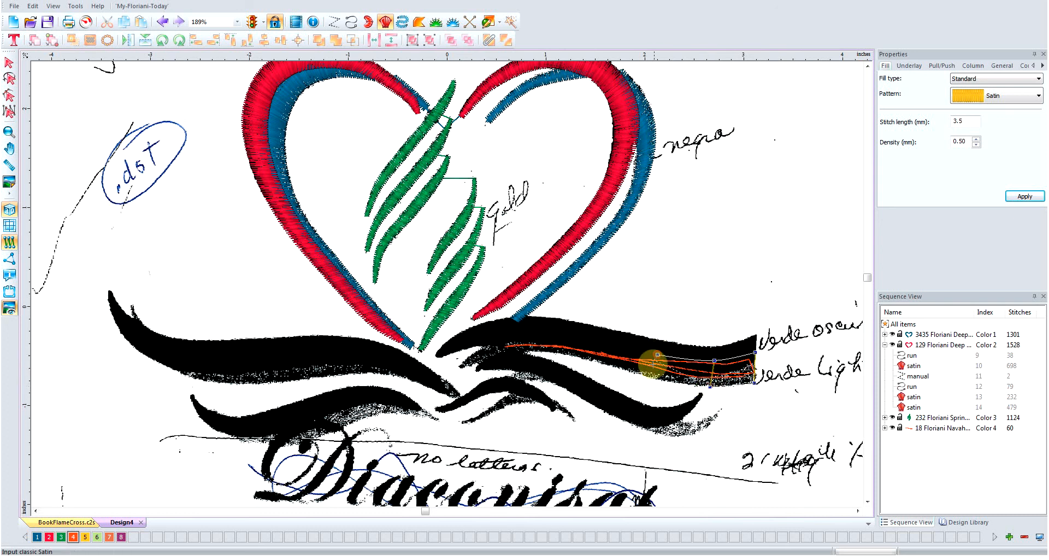
click(650, 376)
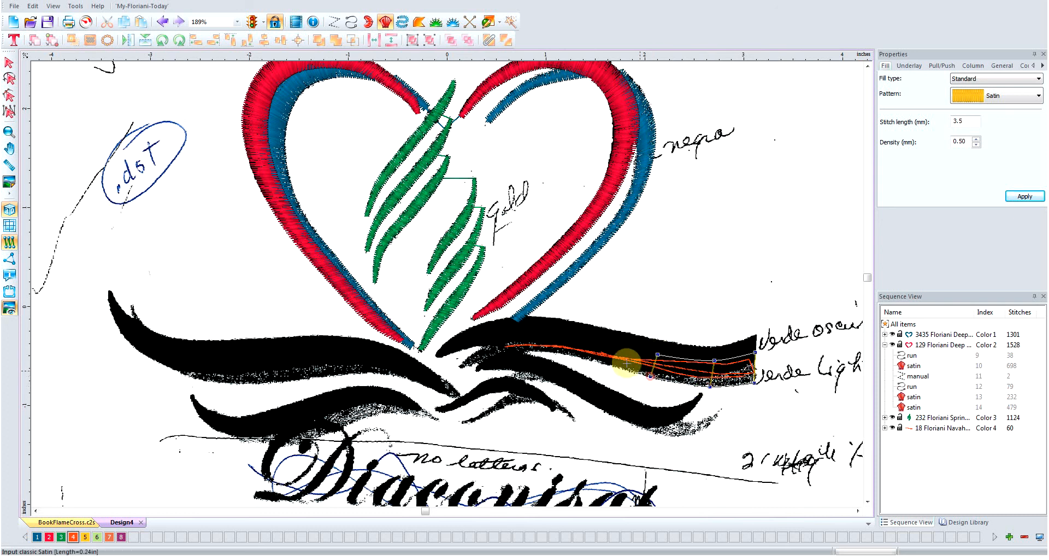
Continue the classic satin left along the swoosh's lower part to just below the heart's blue right edge and finish it
click(604, 341)
click(594, 361)
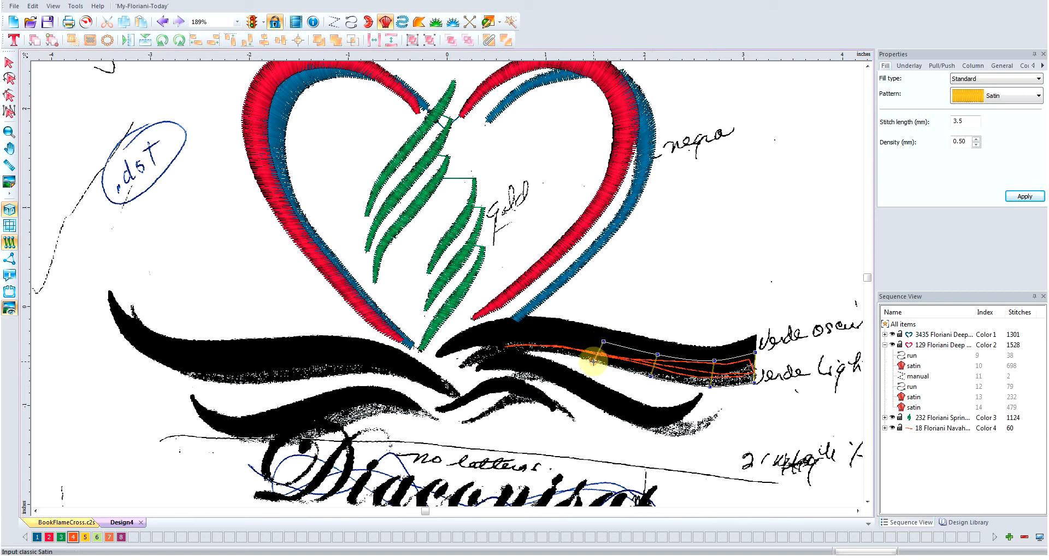
click(555, 329)
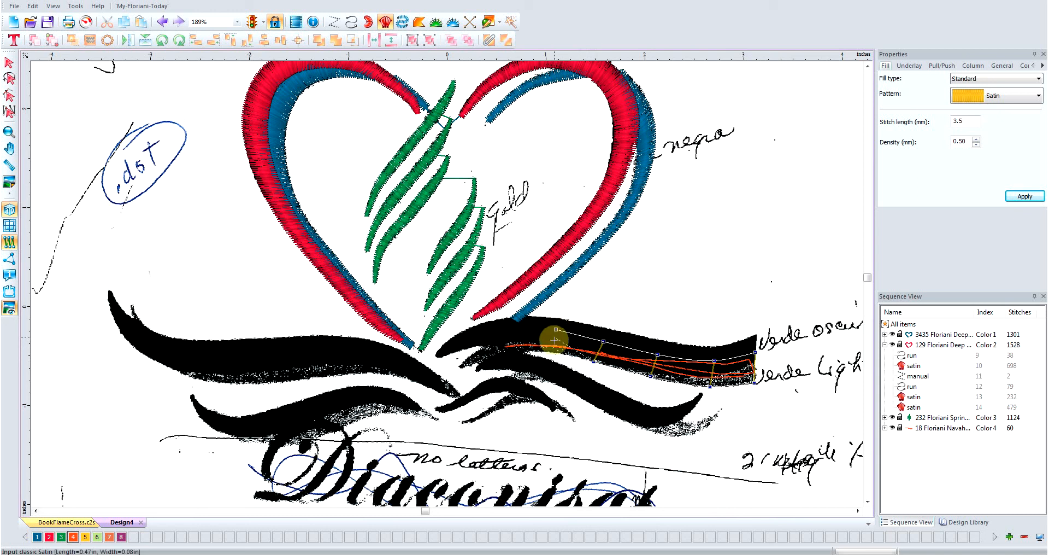
click(510, 329)
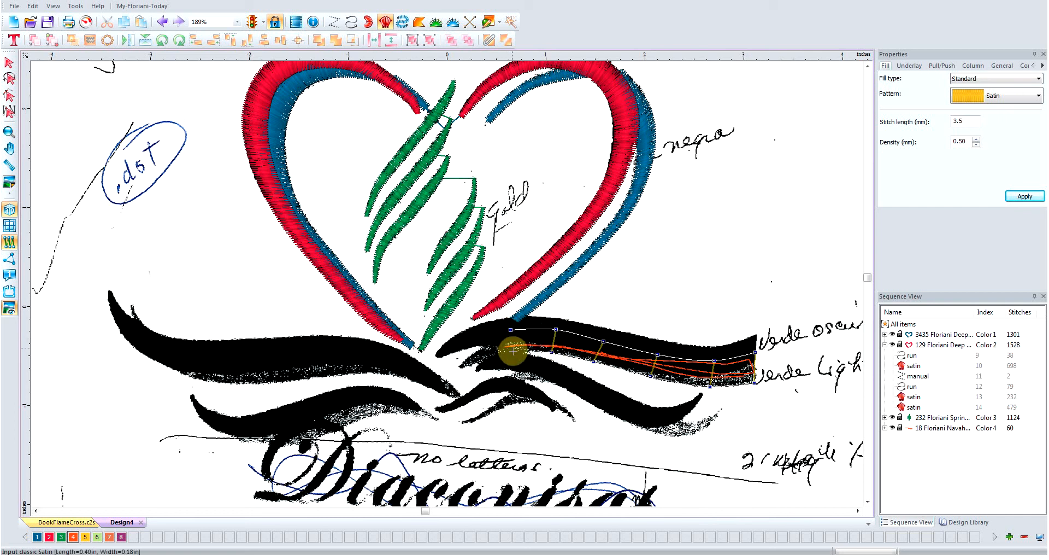
right_click(513, 352)
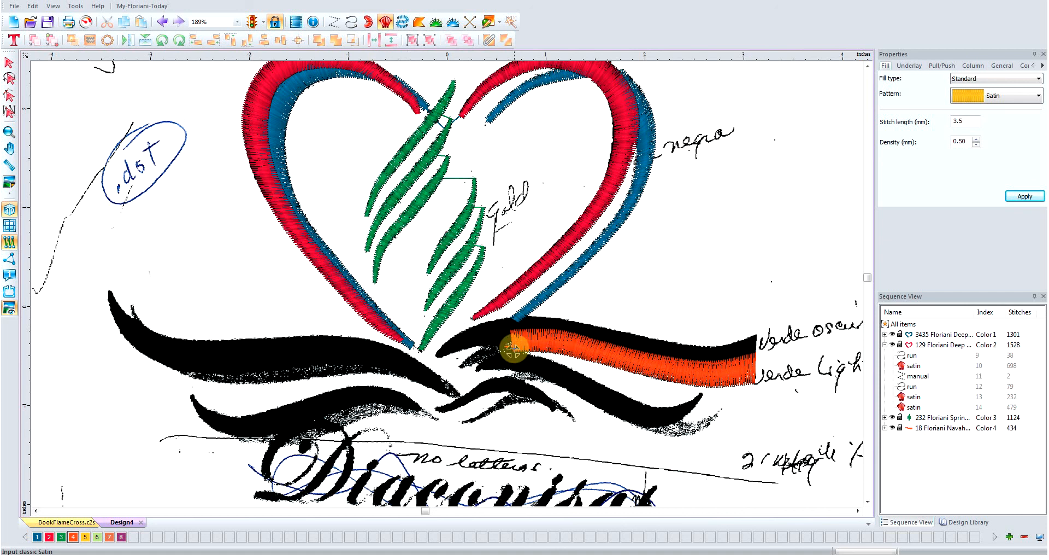
Trace a run stitch from the left end of the orange satin to the left tip of the swoosh's shaded part
click(351, 22)
click(510, 346)
click(494, 348)
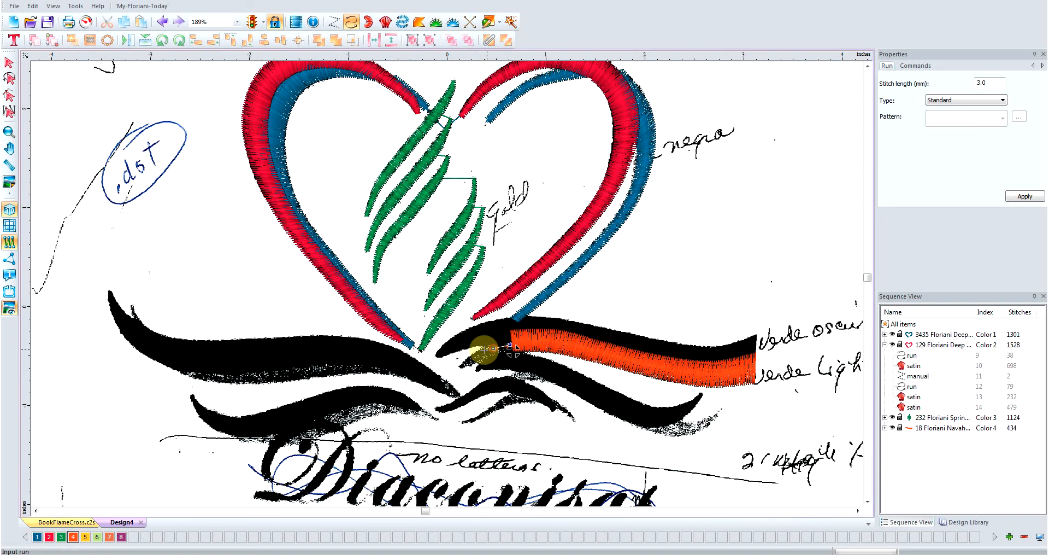
click(460, 367)
key(Return)
Fill the swoosh's shaded left tip with a classic satin that joins the left end of the existing orange satin
click(385, 22)
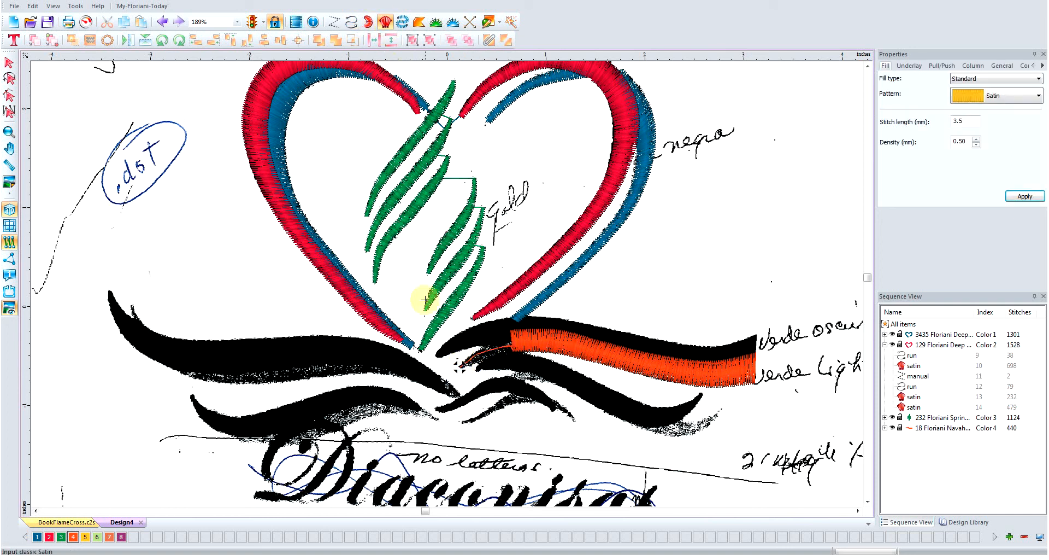
click(460, 363)
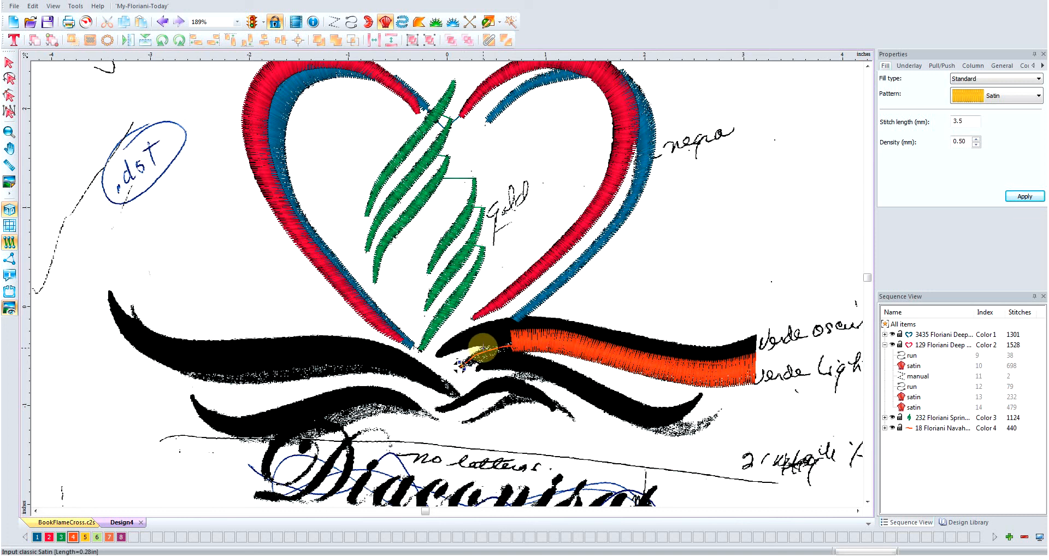
click(479, 346)
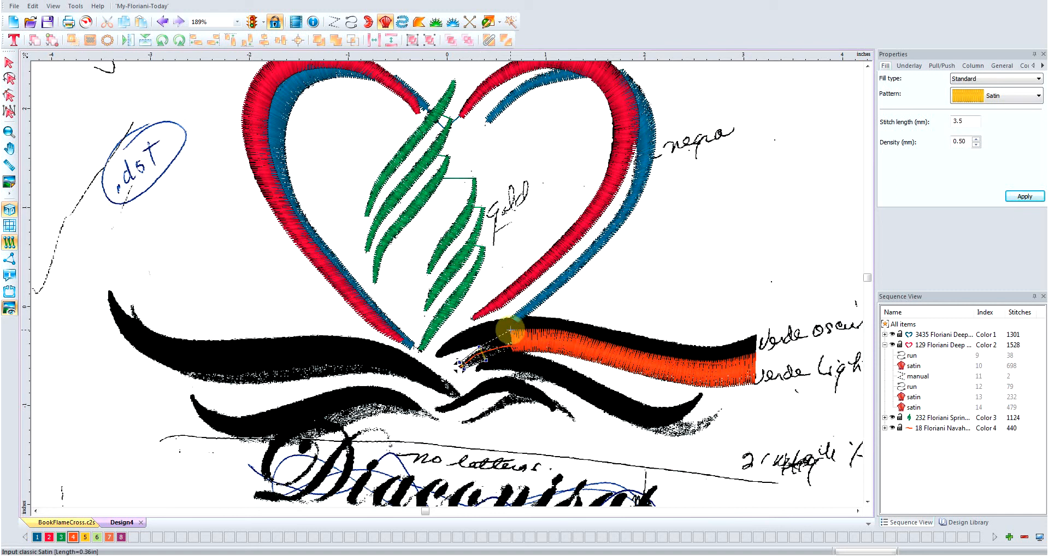
click(509, 329)
click(512, 351)
key(Return)
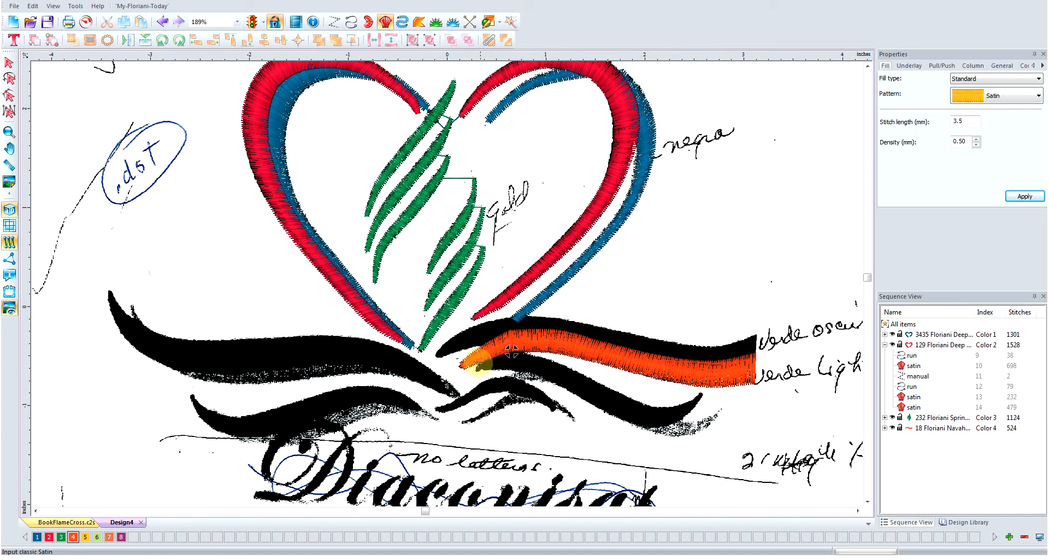
Trace a run stitch from the upper orange satin along the second right swoosh to the right tip of its shaded edge
click(351, 22)
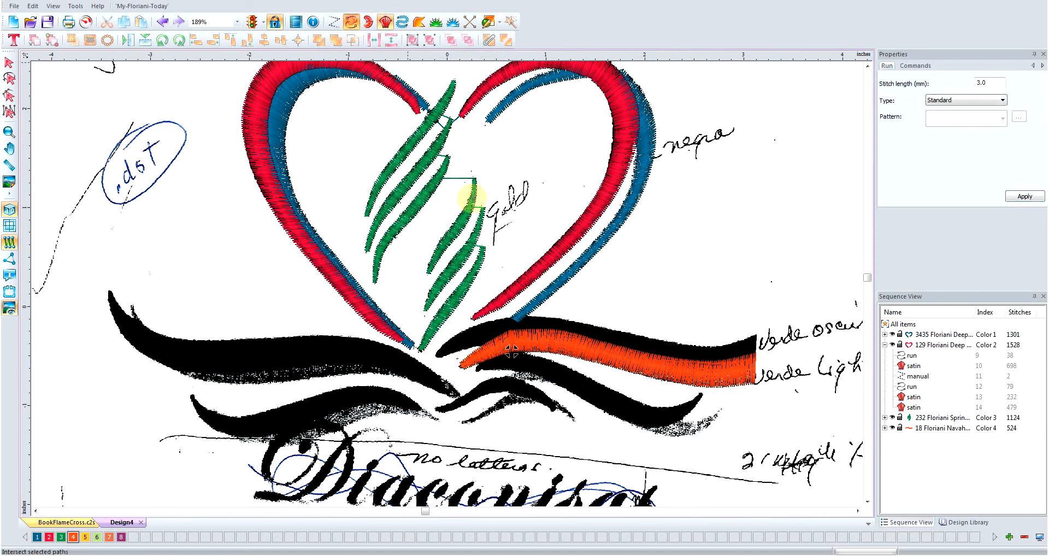
click(518, 357)
click(538, 369)
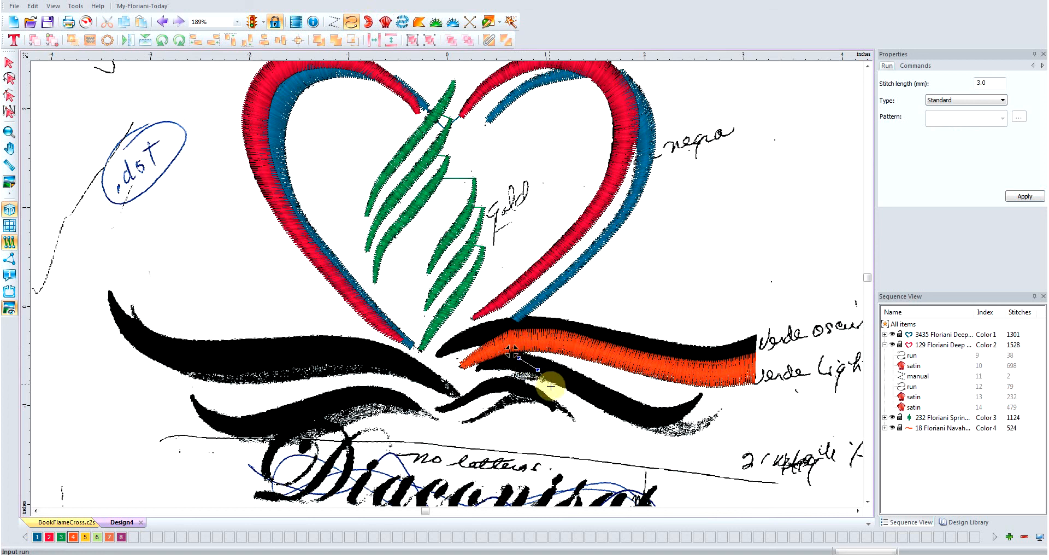
click(565, 378)
click(603, 399)
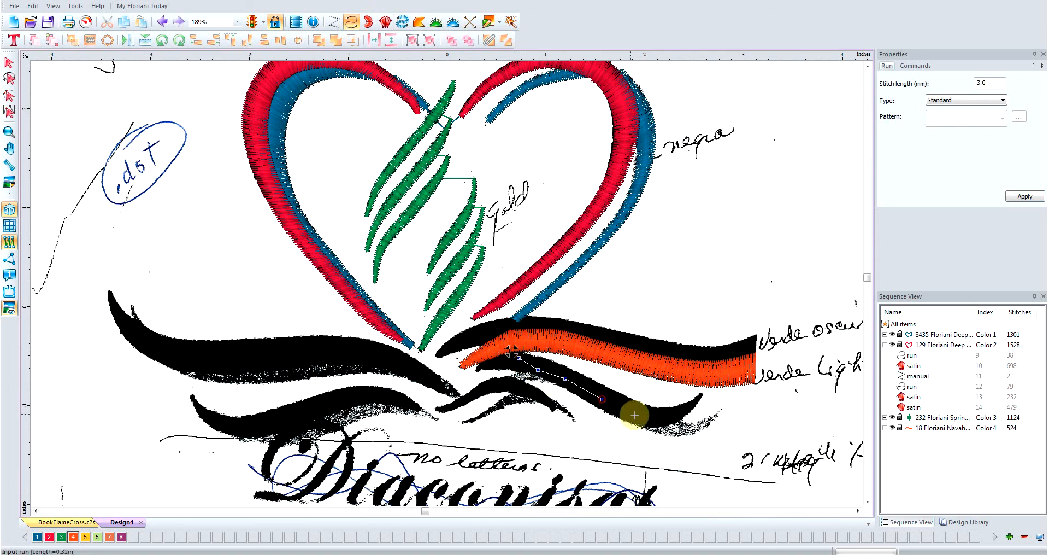
click(644, 417)
click(663, 429)
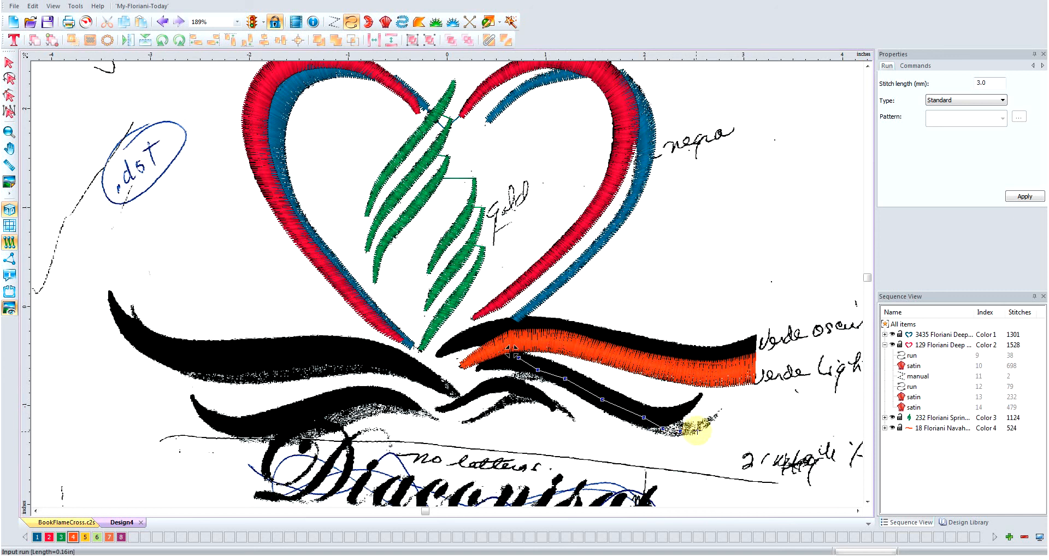
click(714, 419)
click(717, 413)
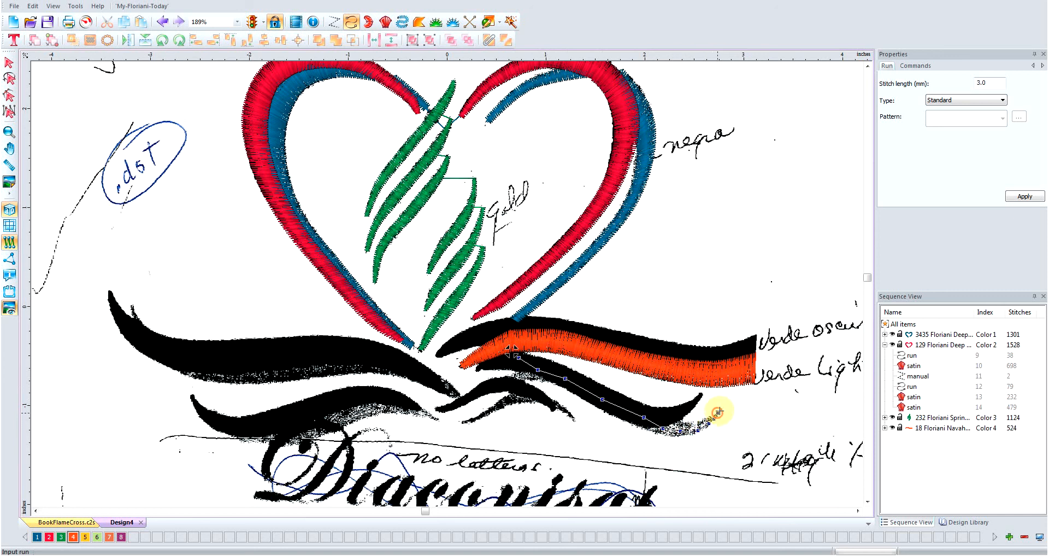
Start a classic satin at the second right swoosh's right tip and outline the shaded curve at its lower end
click(385, 22)
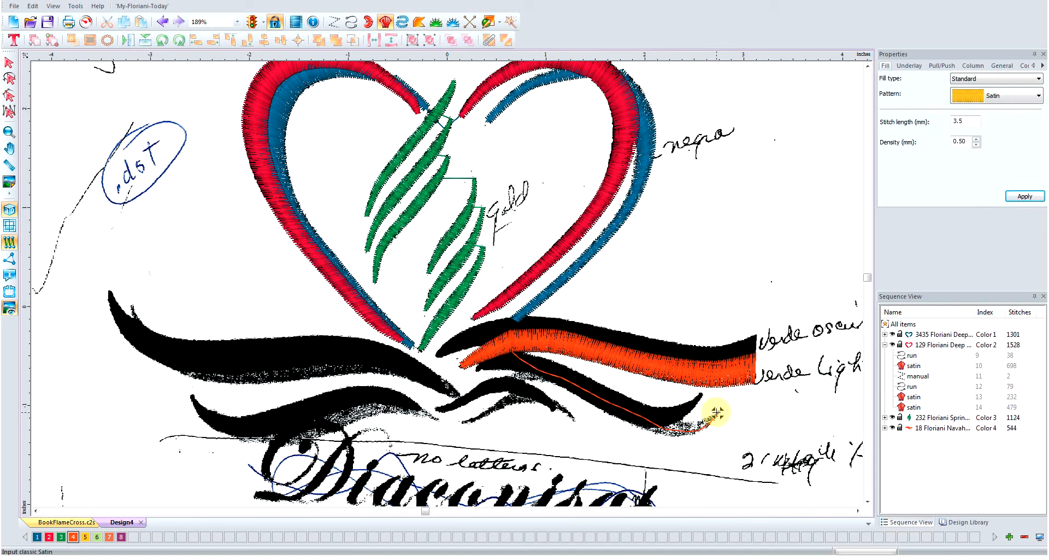
click(718, 411)
click(721, 417)
click(704, 418)
click(699, 435)
click(678, 419)
click(666, 436)
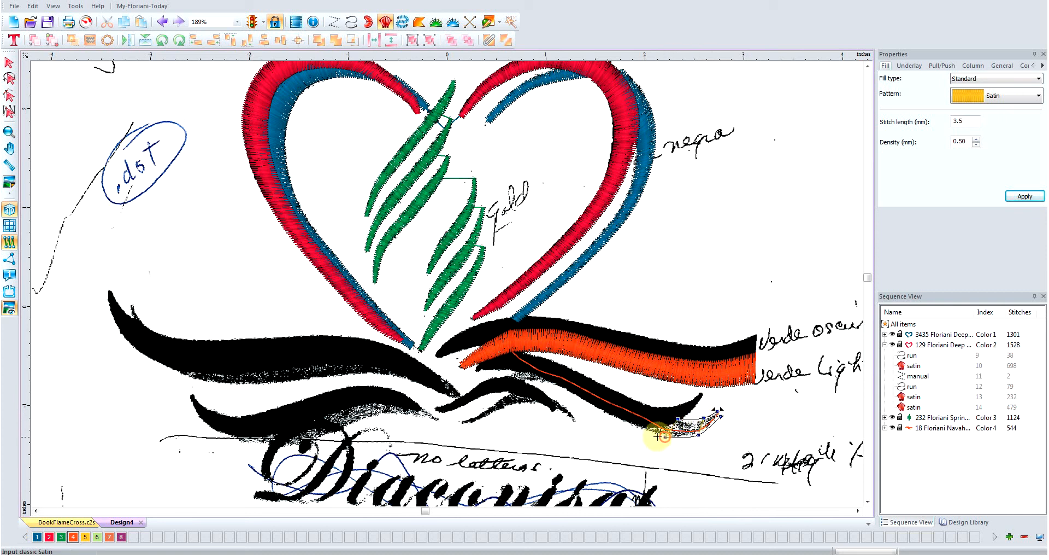
Continue the classic satin up the second swoosh's lower edge to the left end of its shading and finish it
click(633, 411)
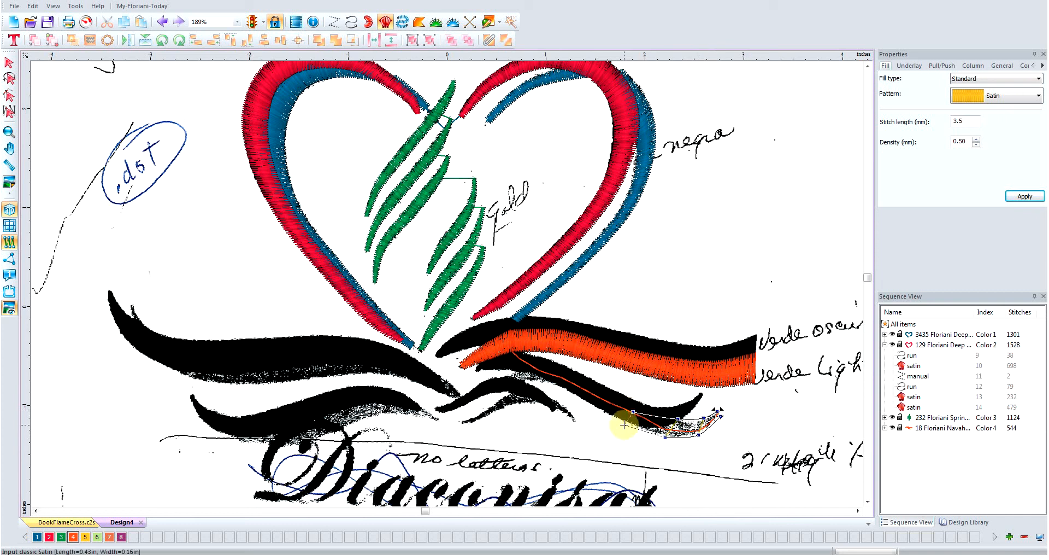
click(624, 425)
click(605, 395)
click(583, 403)
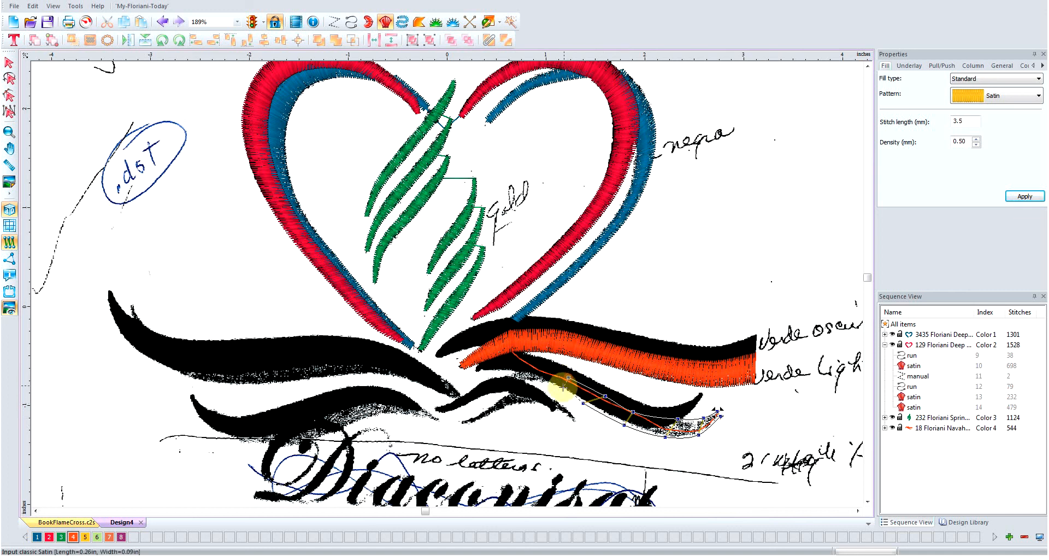
click(561, 391)
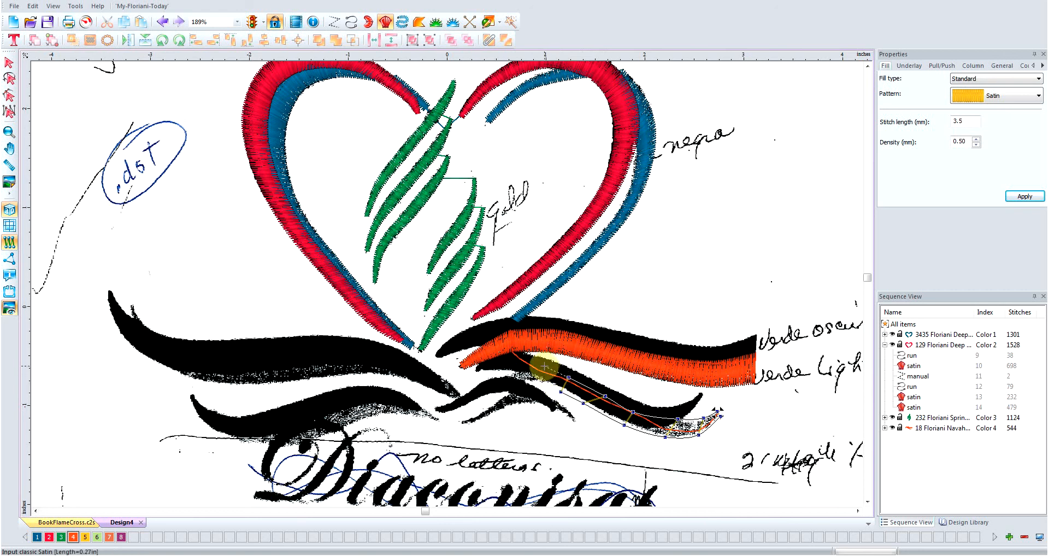
click(544, 366)
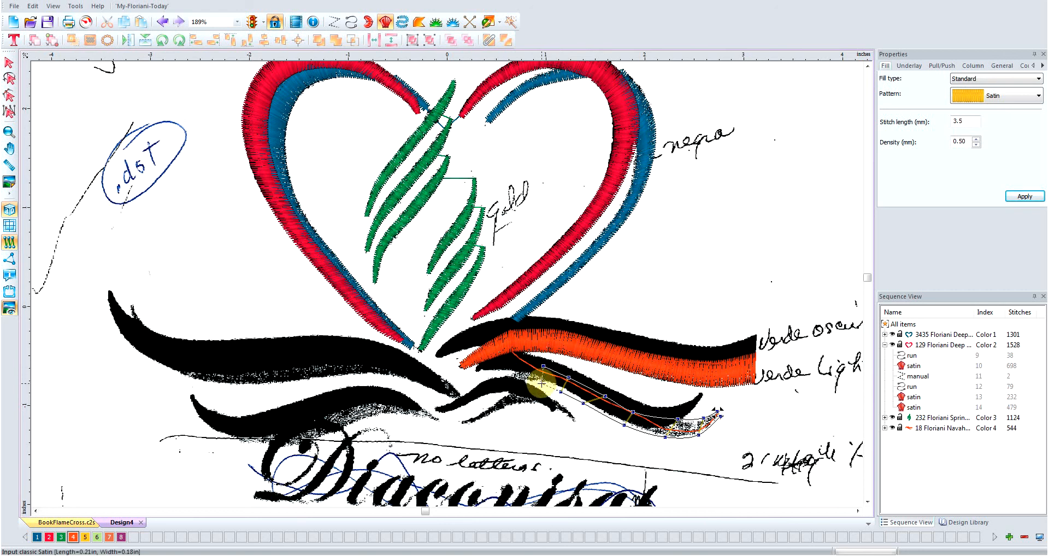
click(522, 363)
click(524, 381)
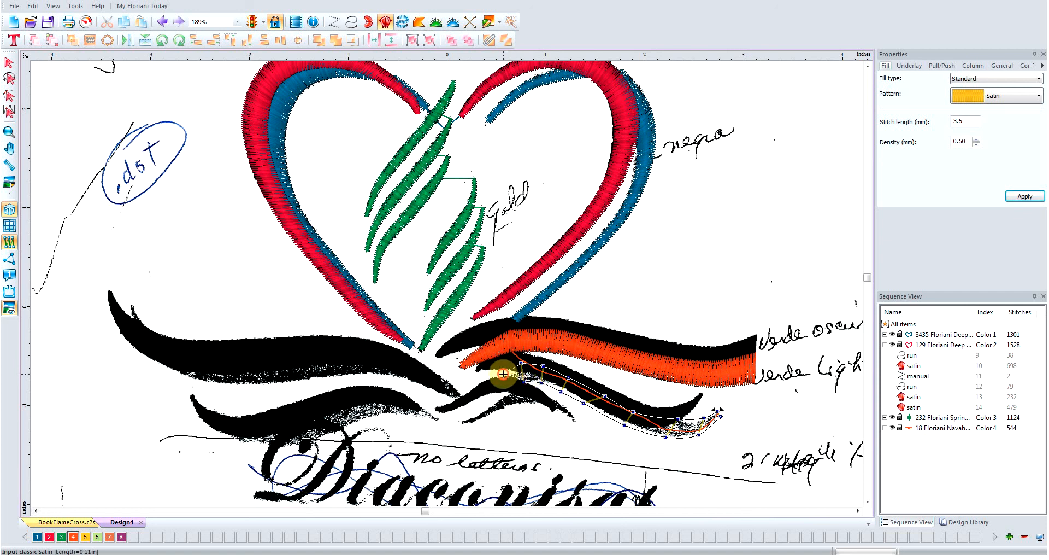
key(Return)
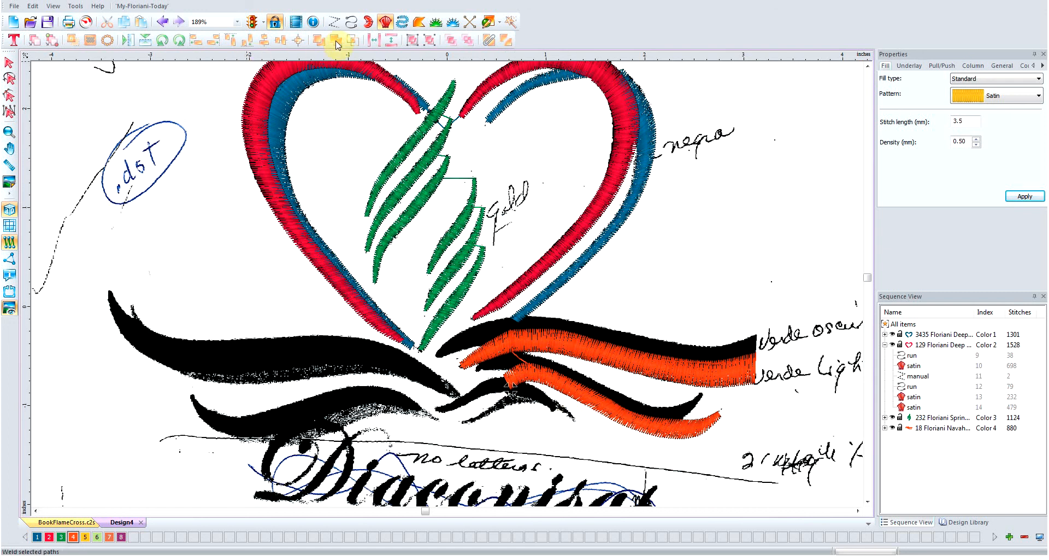
Trace a run stitch from the second satin's left end along the small arched stroke below it to its right tip
click(352, 21)
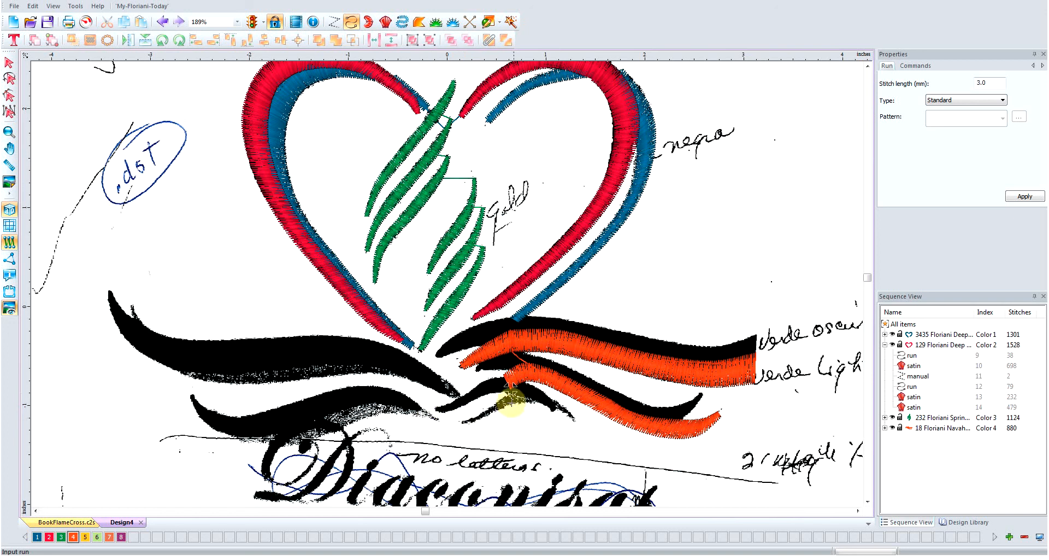
click(519, 398)
click(529, 398)
click(548, 400)
click(565, 408)
click(576, 422)
right_click(577, 422)
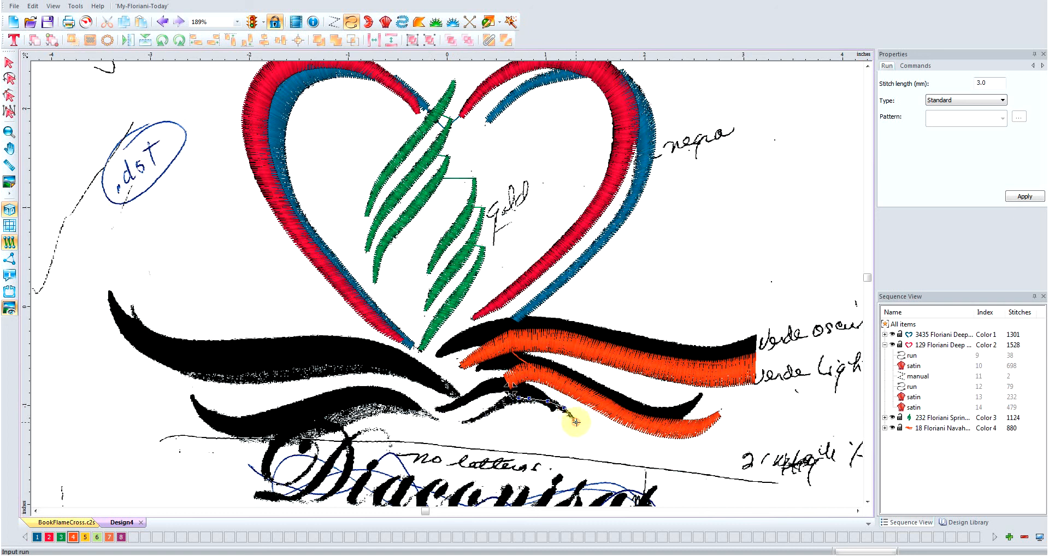
Fill the right half of the small arched stroke with a classic satin from its right tip to the arch's centre
click(386, 21)
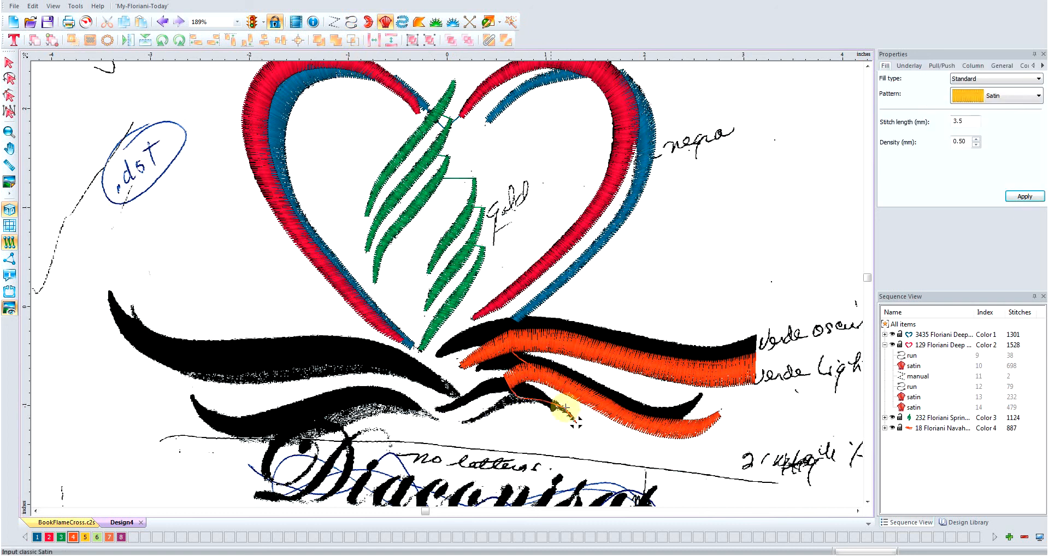
click(576, 417)
click(570, 419)
click(560, 400)
click(554, 409)
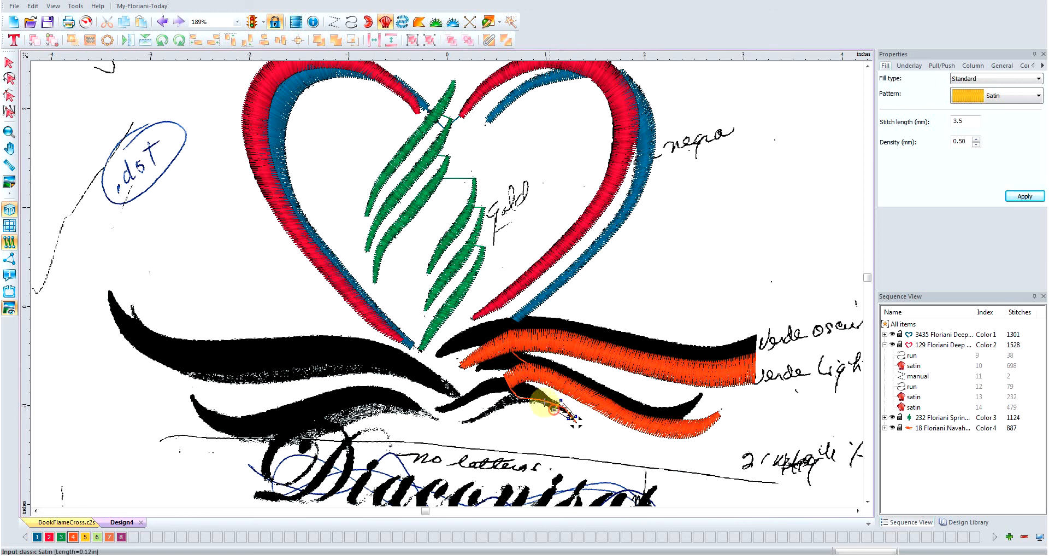
click(514, 391)
click(516, 402)
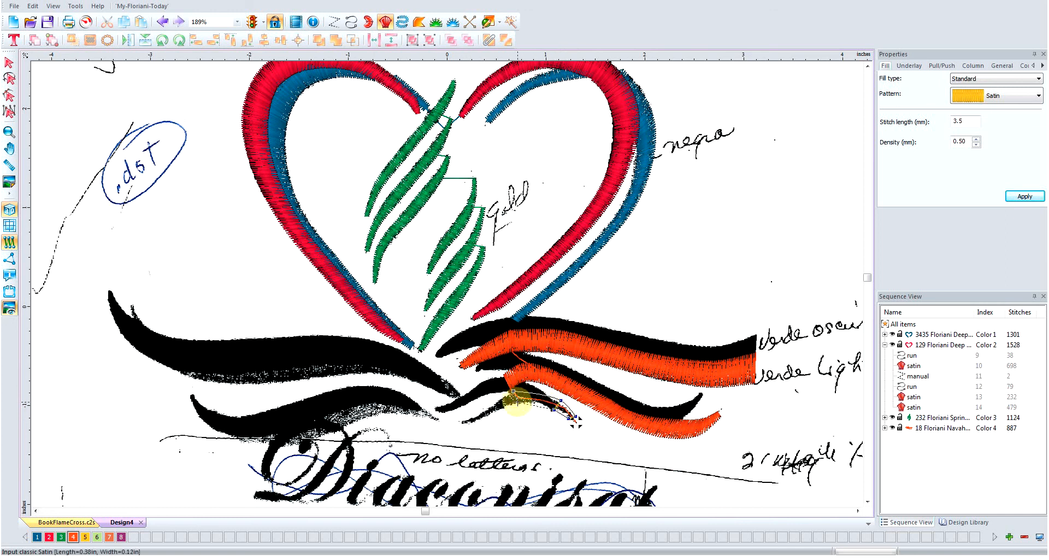
key(Return)
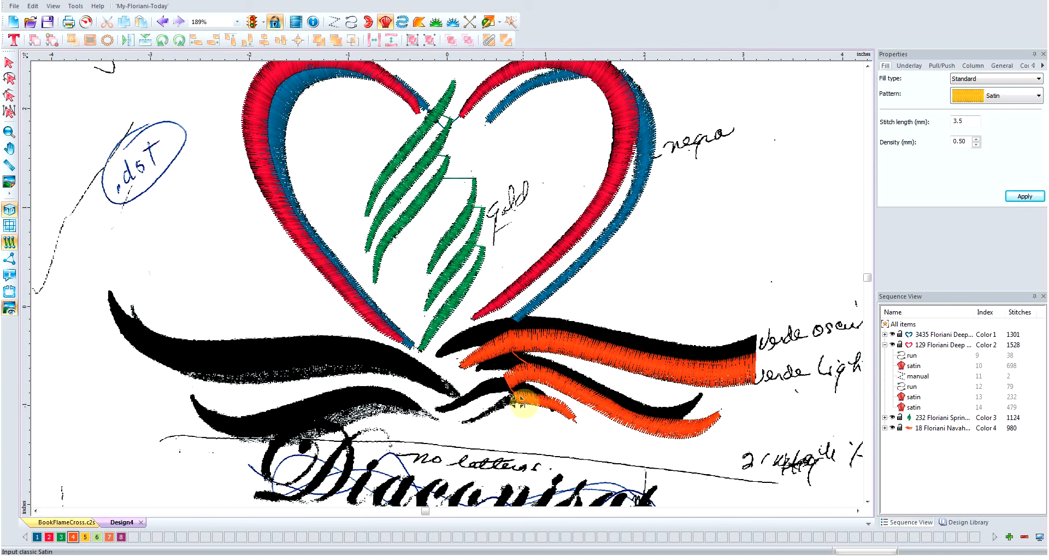
Trace a run stitch from the centre of the small arched stroke along its left half to the left tip
click(352, 22)
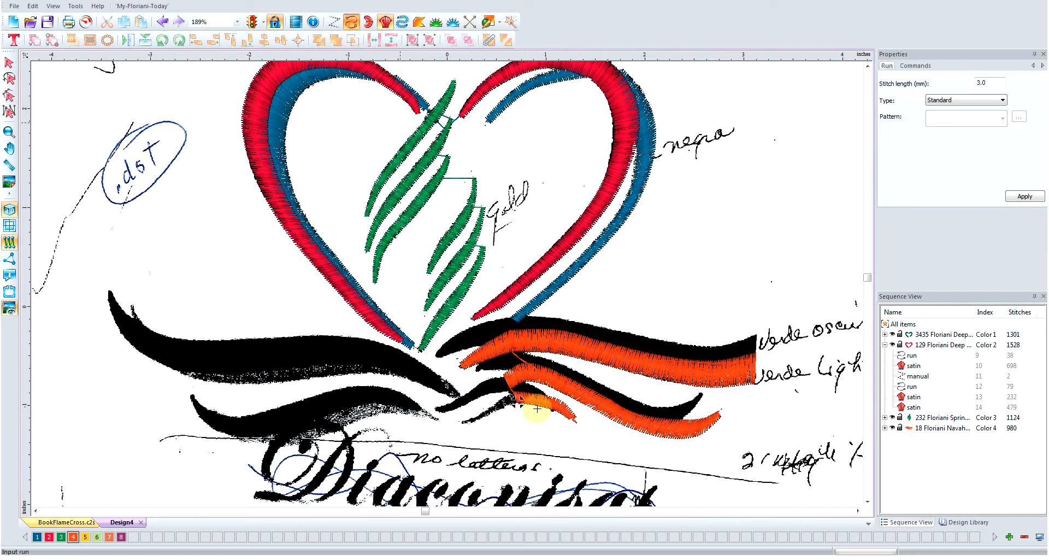
click(504, 403)
click(490, 411)
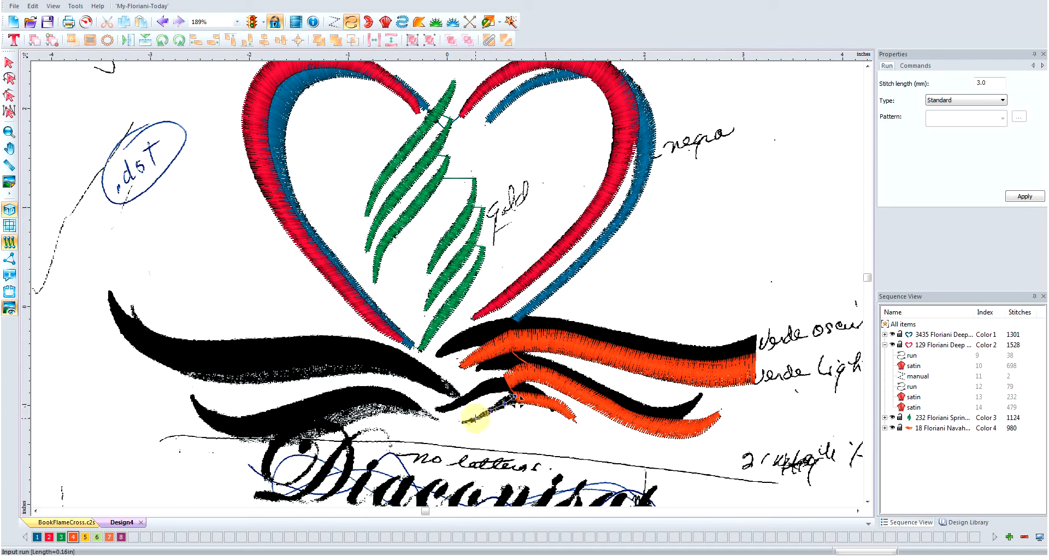
click(465, 420)
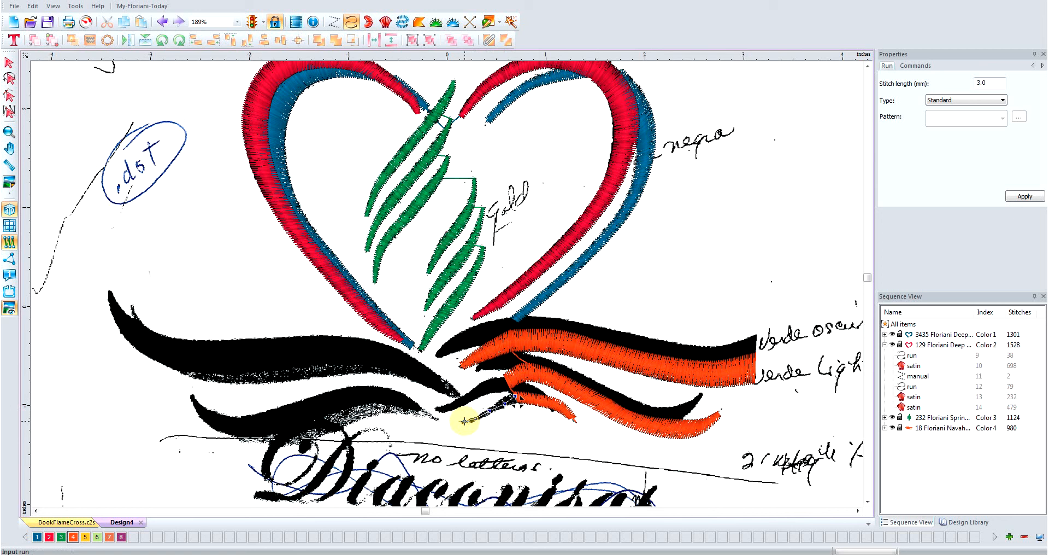
key(Return)
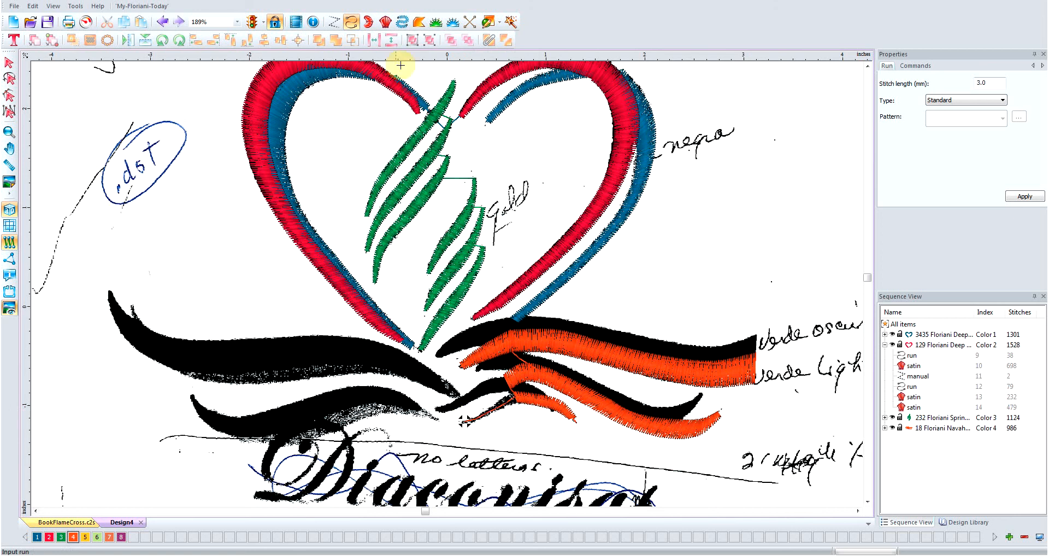
Fill the left half of the small arched stroke with a classic satin from its left tip to the arch's centre
click(386, 22)
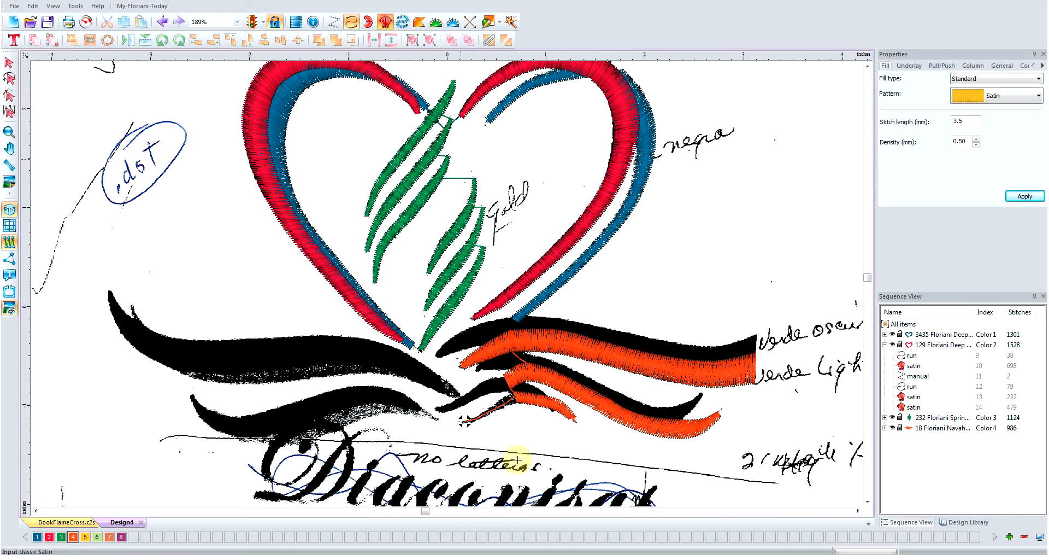
click(464, 418)
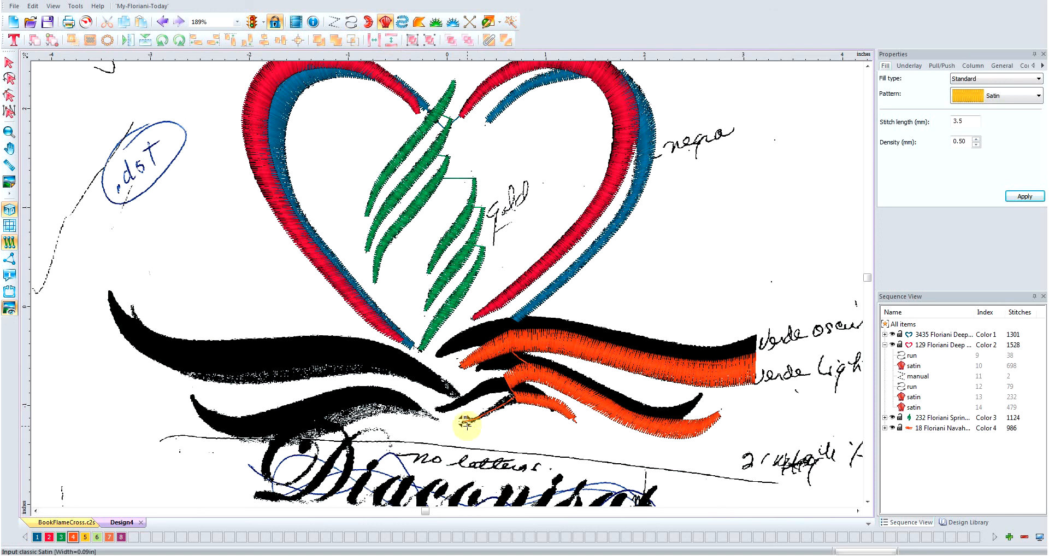
click(491, 405)
click(497, 411)
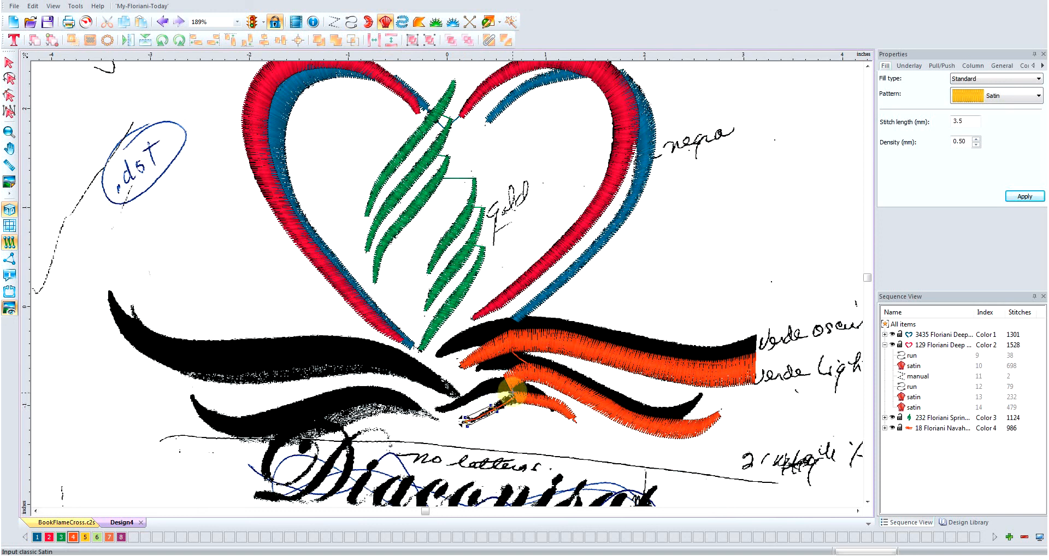
click(512, 392)
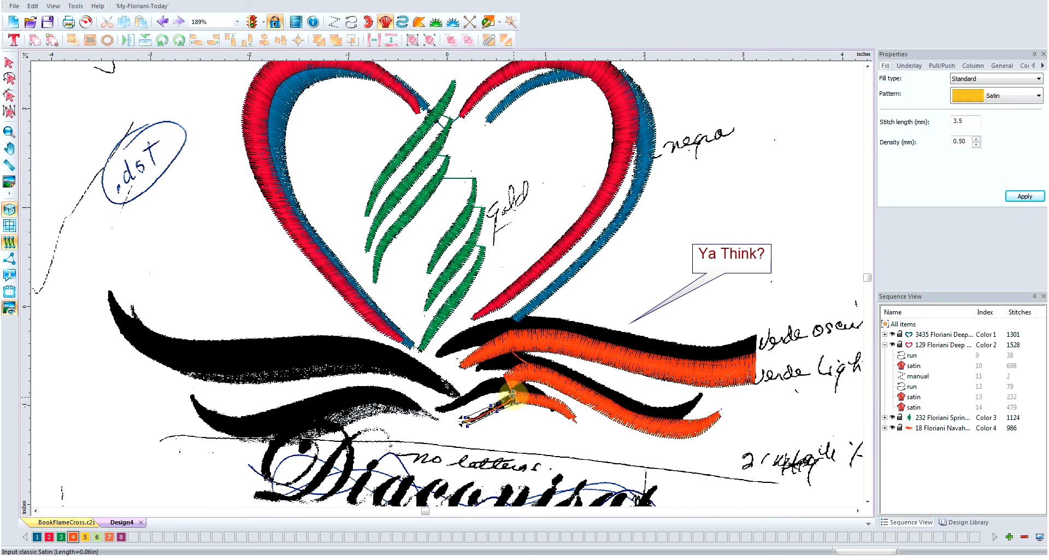
key(Return)
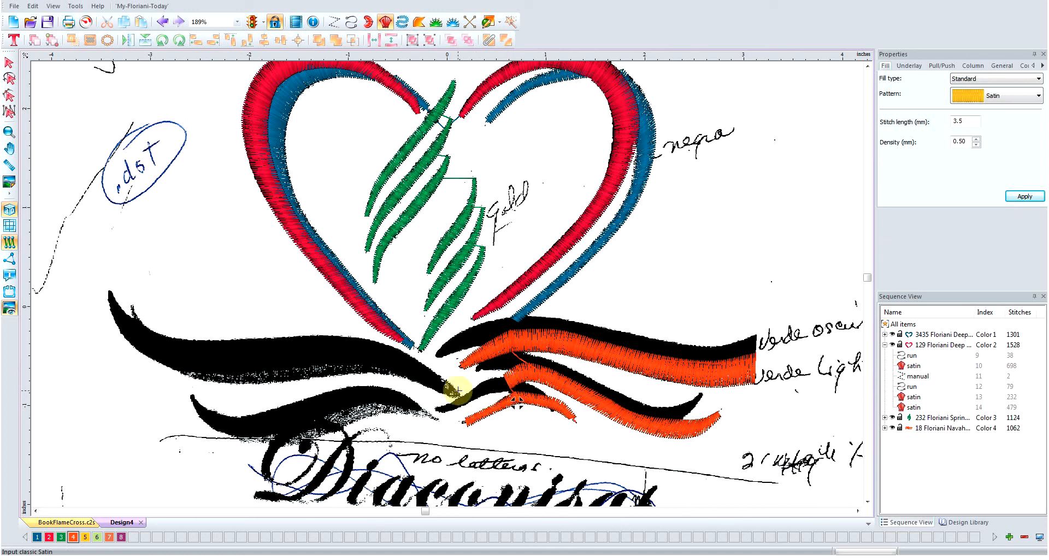
Delete both satins on the small arched stroke and the run stitch along its left half
click(10, 64)
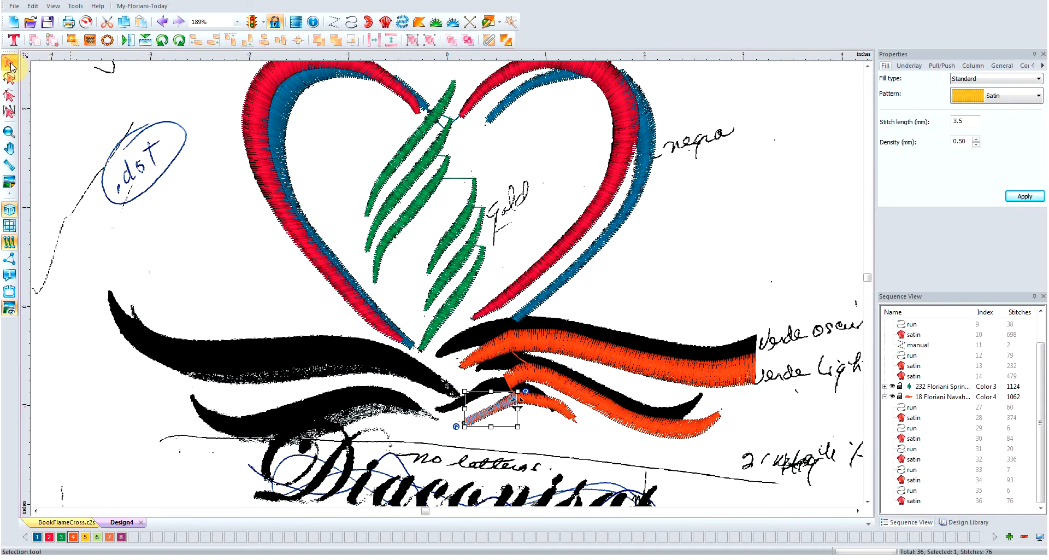
key(Delete)
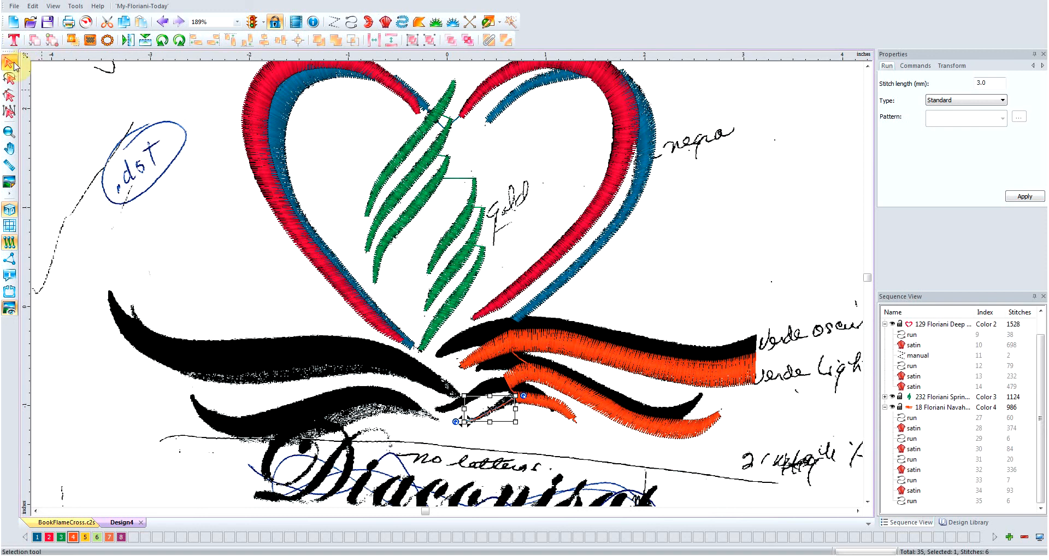
click(545, 408)
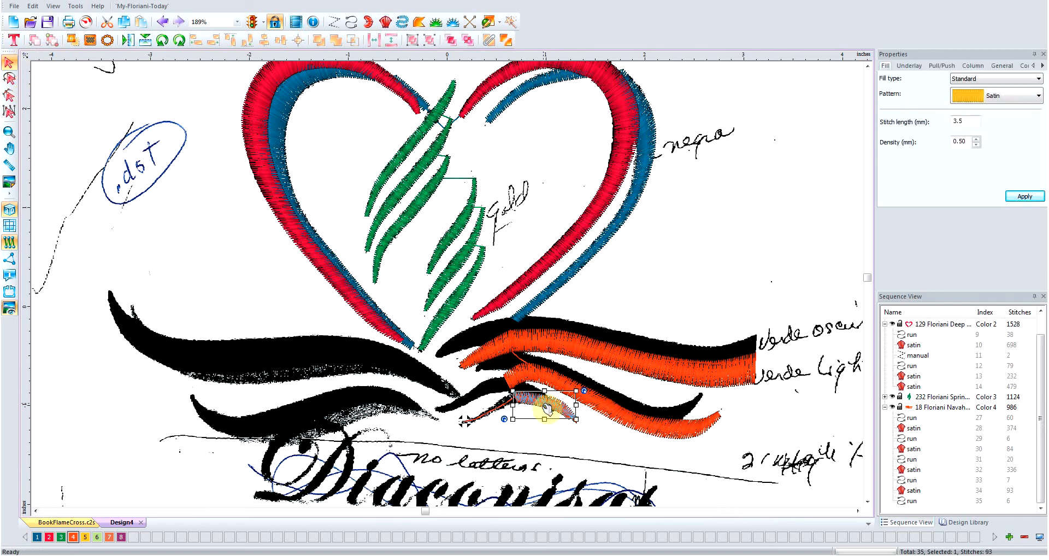
key(Delete)
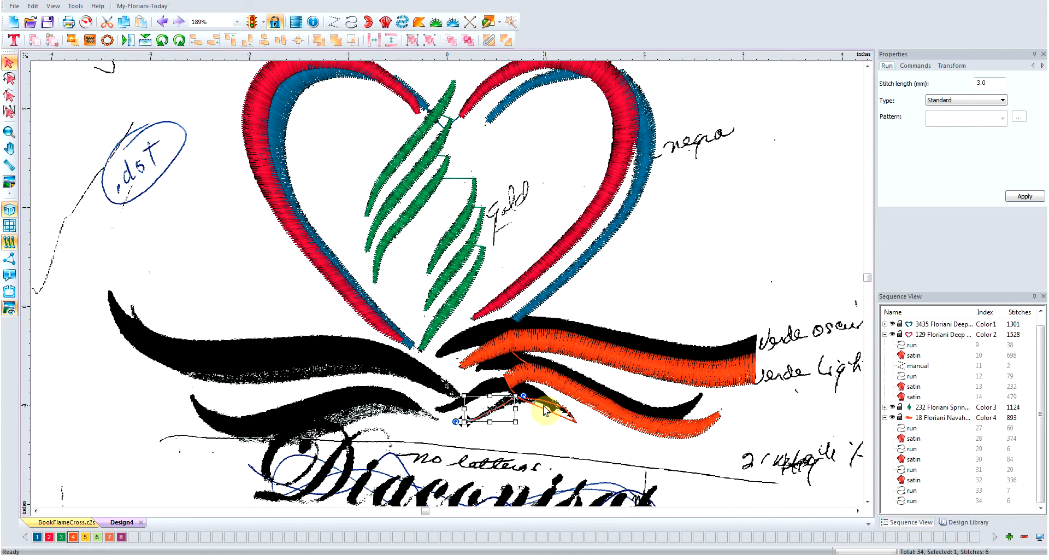
key(Escape)
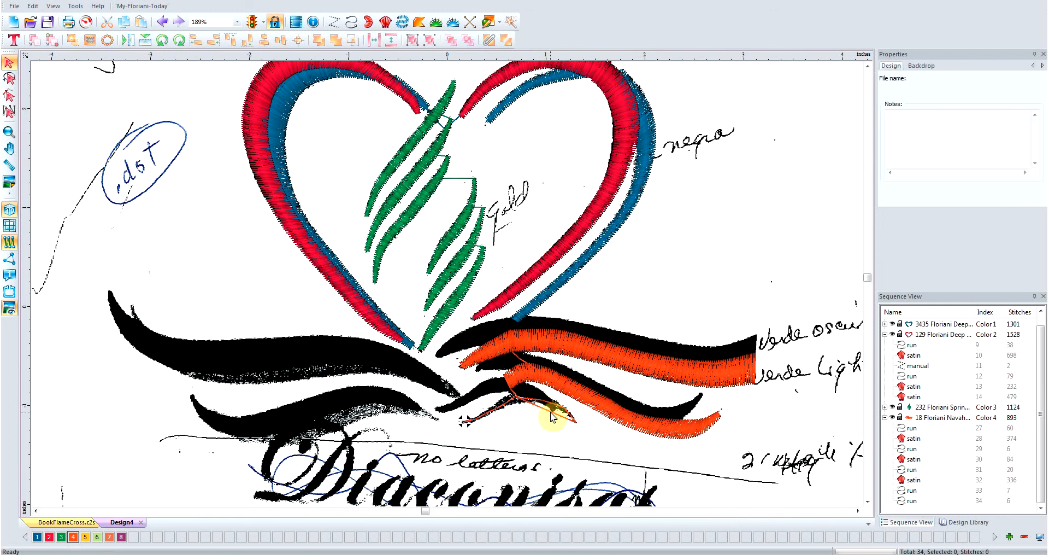
click(499, 410)
key(Delete)
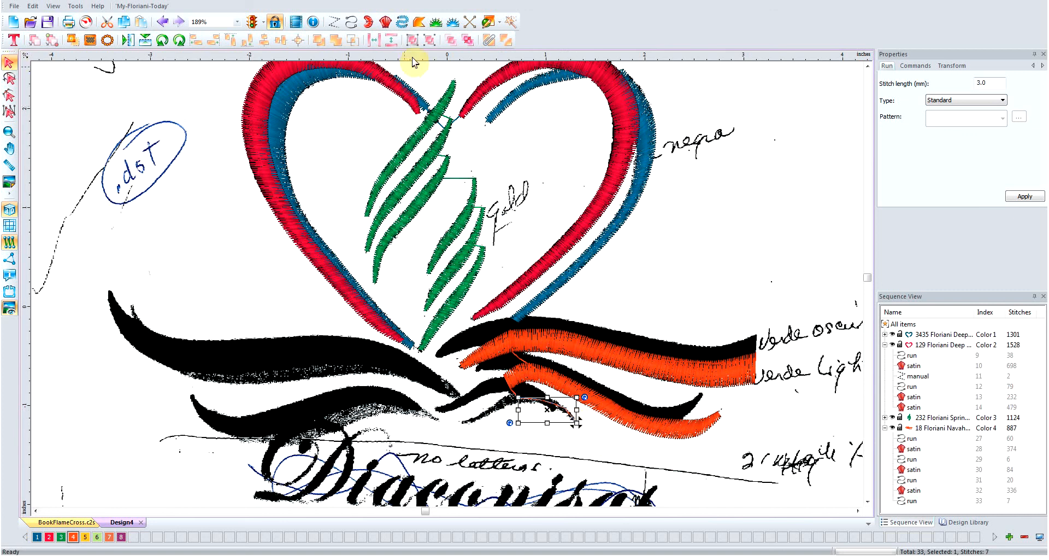
Start a classic satin at the small arched stroke's right tip and outline both edges of its lower right end
click(386, 22)
click(533, 396)
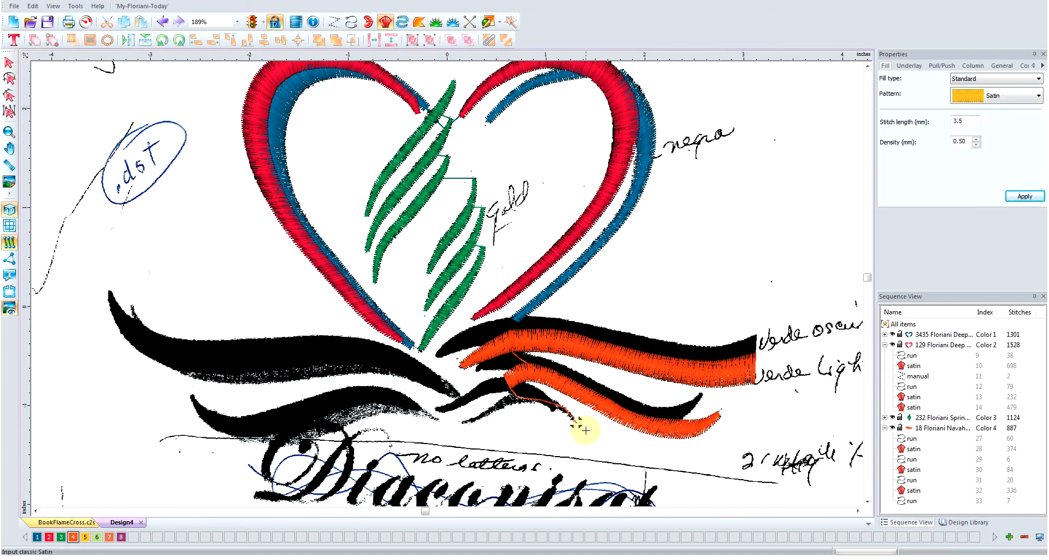
key(plus)
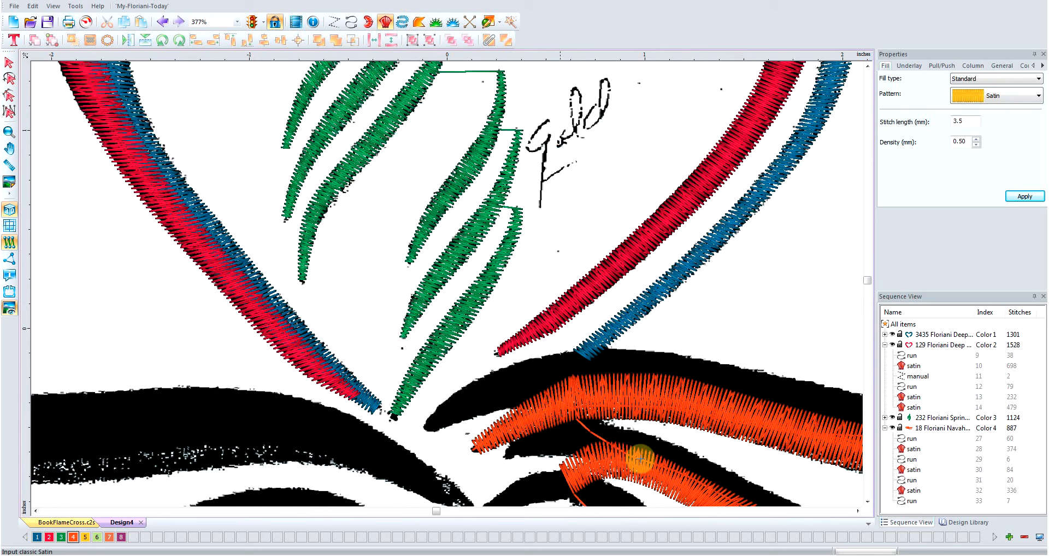
click(868, 501)
click(868, 502)
click(869, 501)
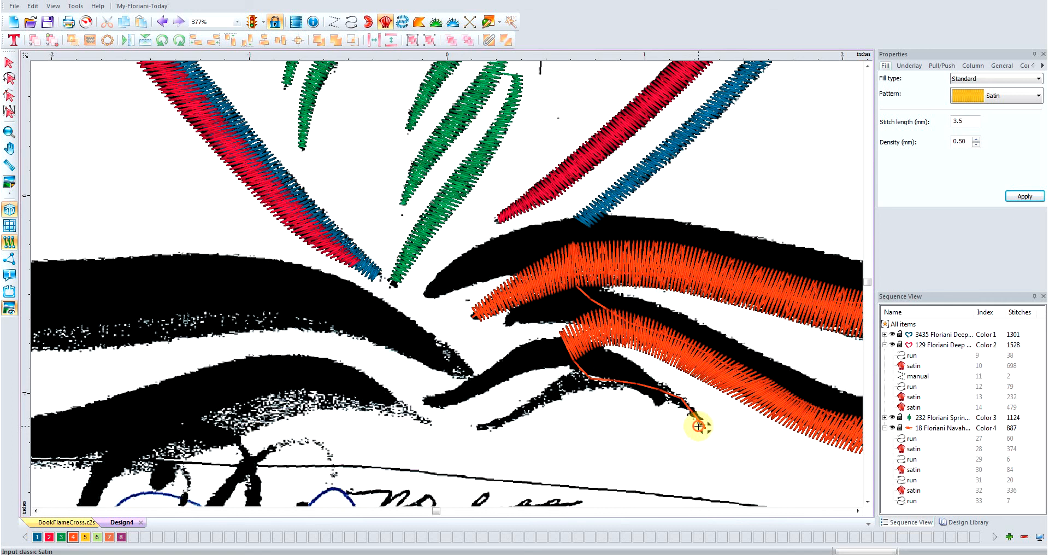
click(704, 418)
click(688, 413)
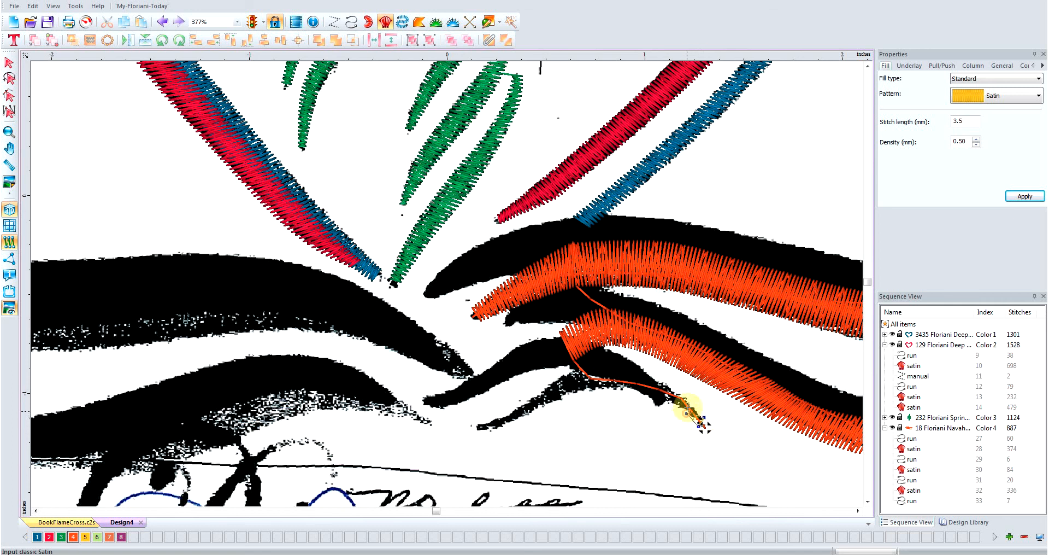
click(692, 399)
click(671, 403)
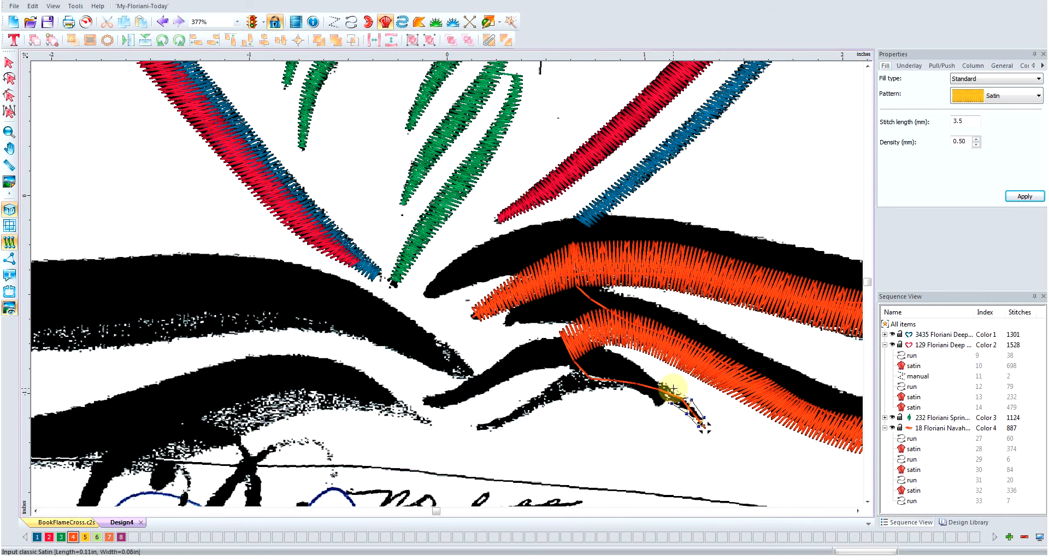
click(674, 388)
click(658, 398)
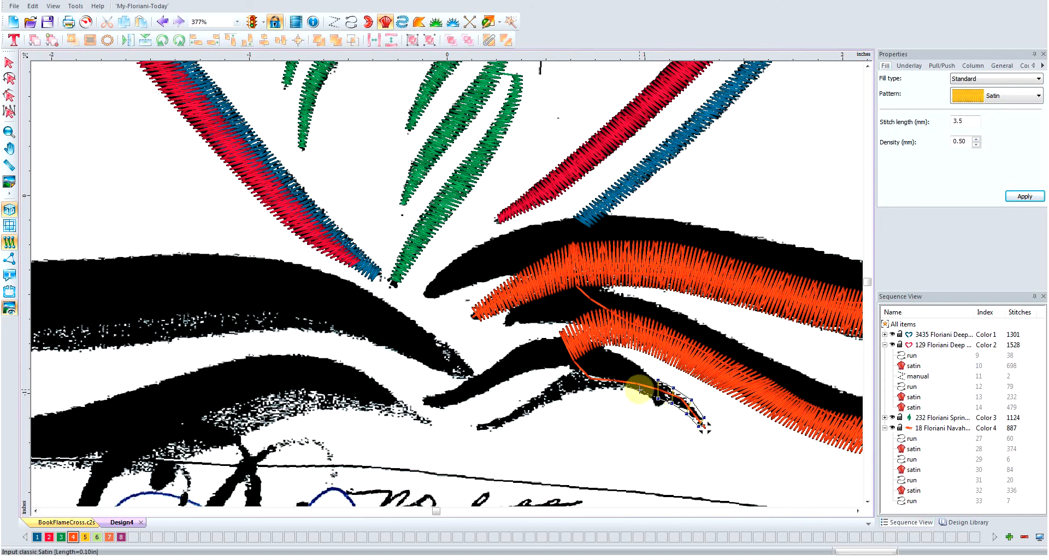
Continue the classic satin along the upper part of the stroke's right half to the arch's centre and finish it
click(639, 375)
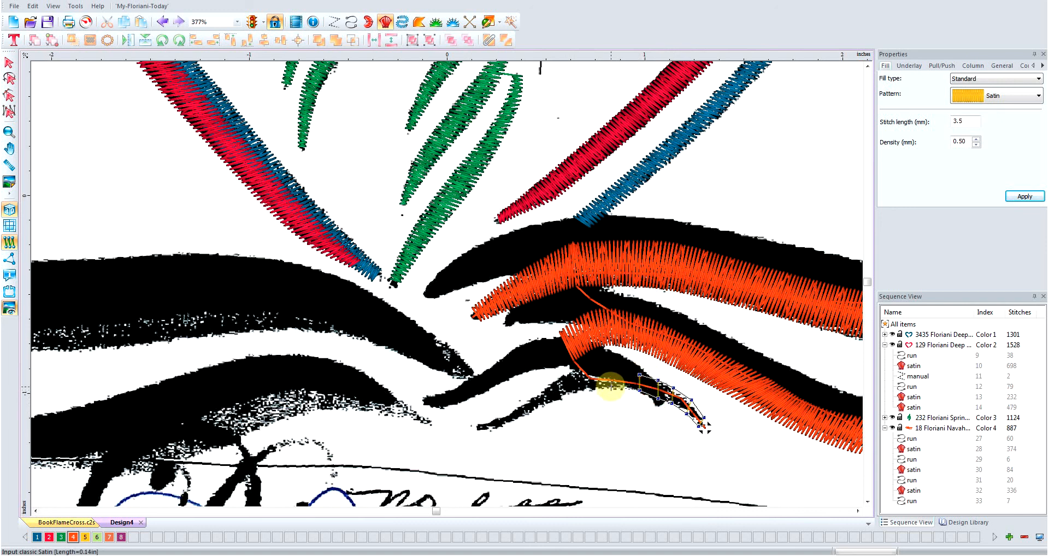
click(612, 388)
click(612, 368)
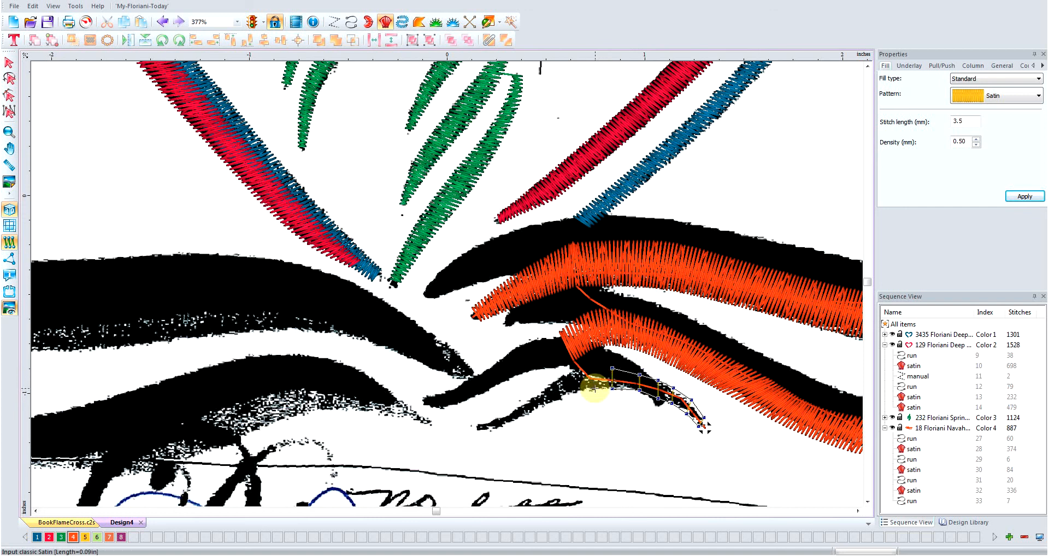
click(593, 388)
click(576, 365)
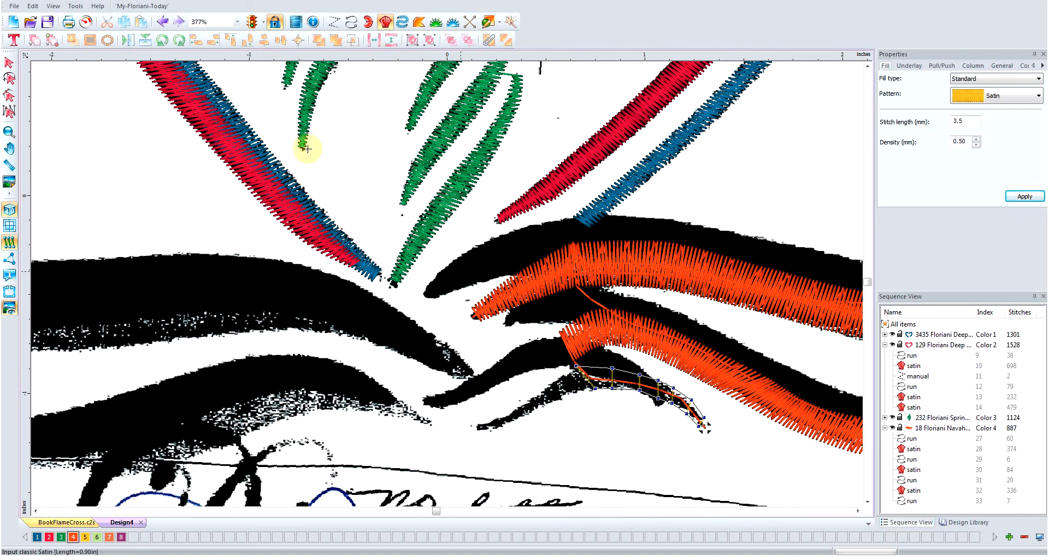
key(Return)
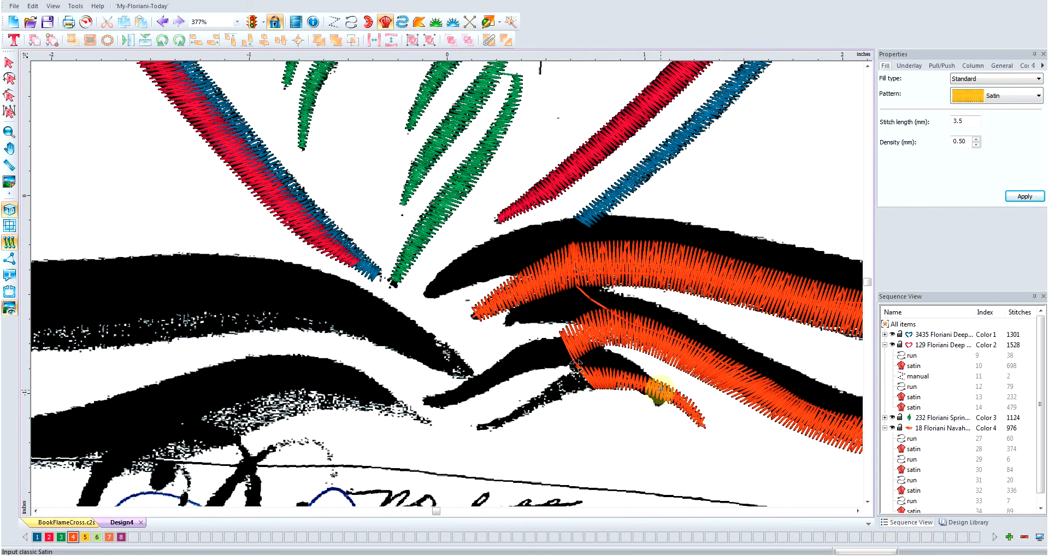
Trace a run stitch from the arch's centre down the left half of the small stroke to its left tip
click(351, 21)
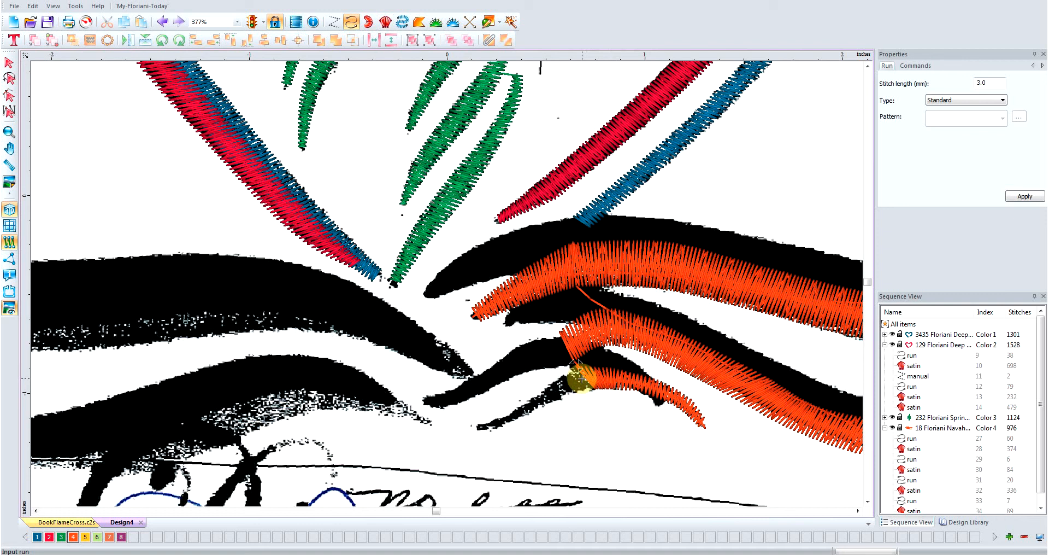
click(555, 390)
click(535, 402)
click(510, 418)
click(489, 425)
click(479, 427)
key(Return)
Cover the small stroke's left half with a classic satin from the left tip up to the arch's centre
click(386, 22)
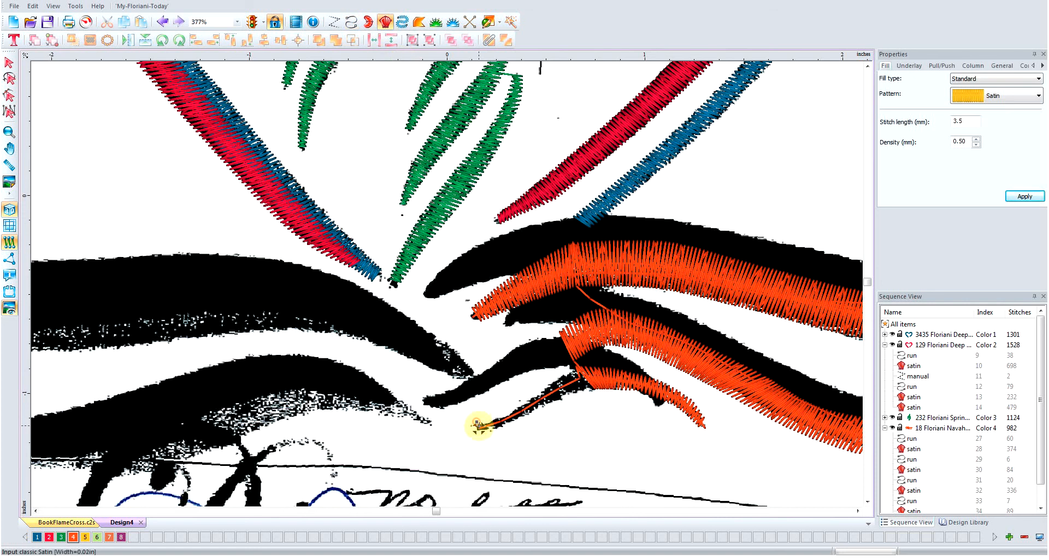
click(480, 428)
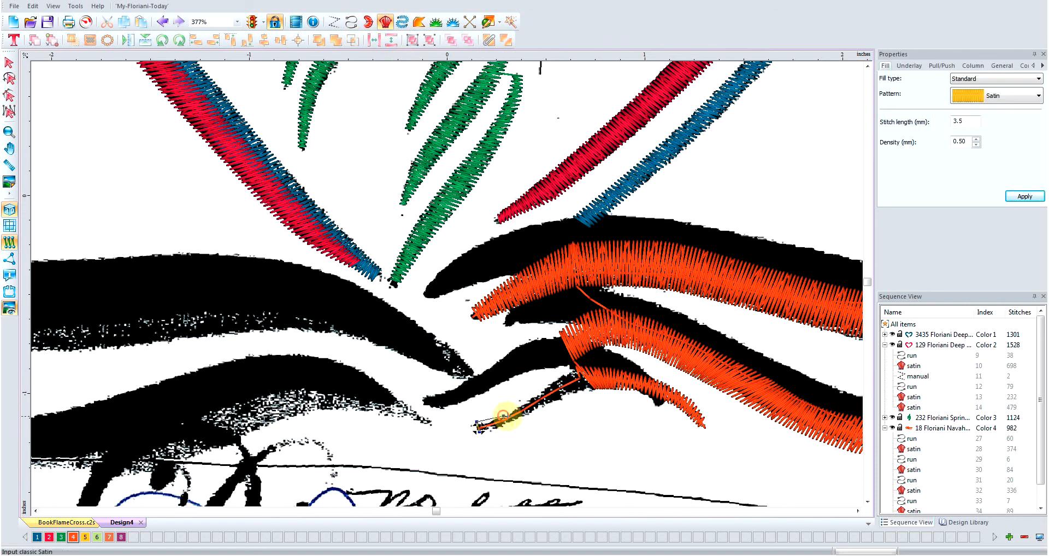
click(510, 422)
click(539, 402)
click(566, 383)
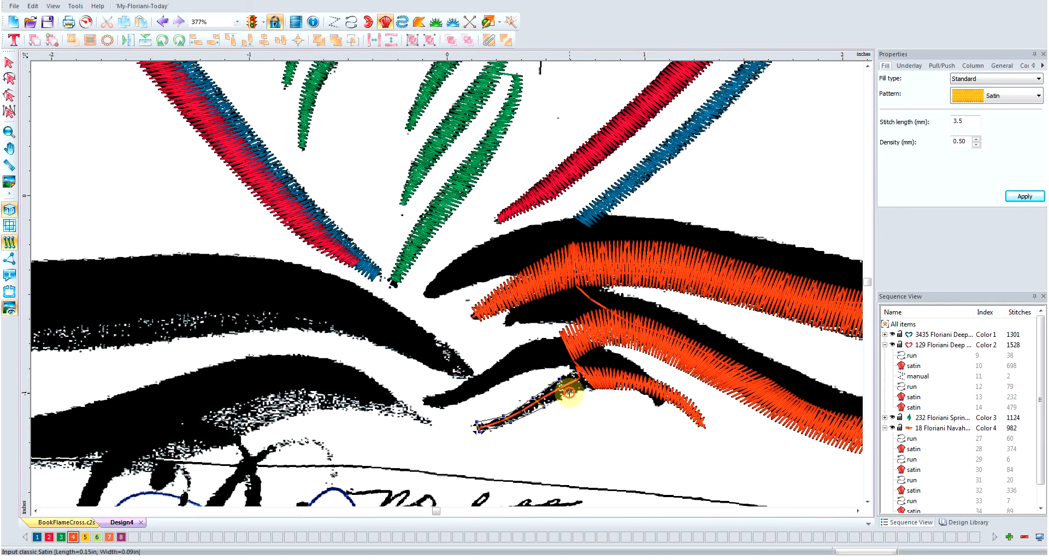
click(577, 367)
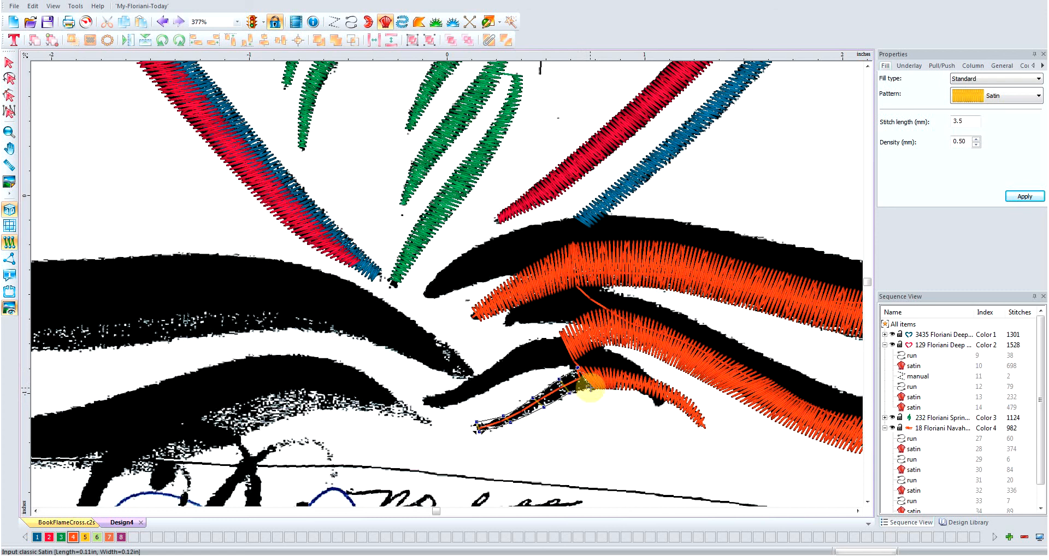
key(Return)
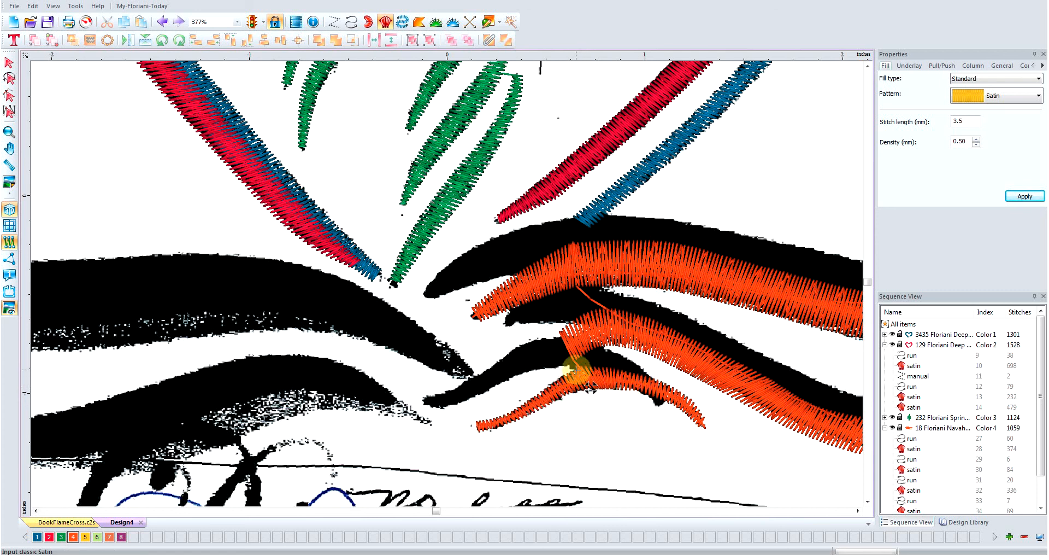
Start a run stitch at the arch's centre and trace it through the black stroke above toward the large left swoosh's right tip
click(351, 23)
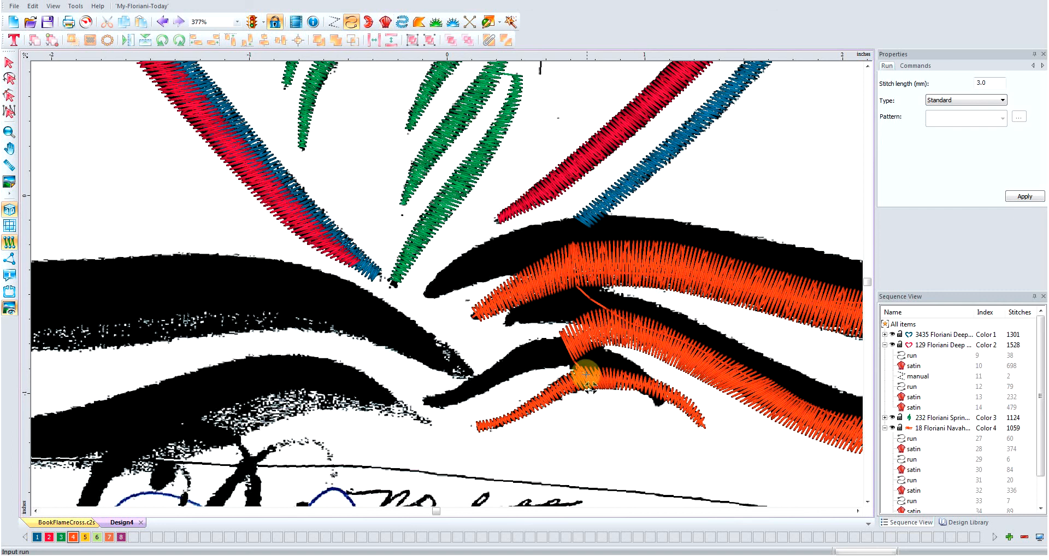
scroll(585, 371, down, 1)
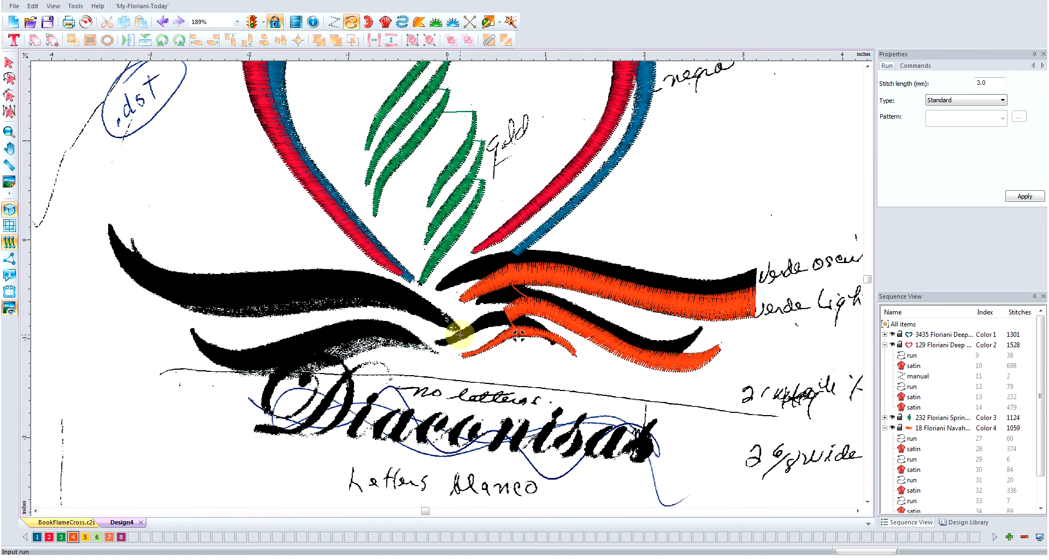
click(511, 326)
click(503, 317)
click(494, 318)
click(478, 324)
click(465, 330)
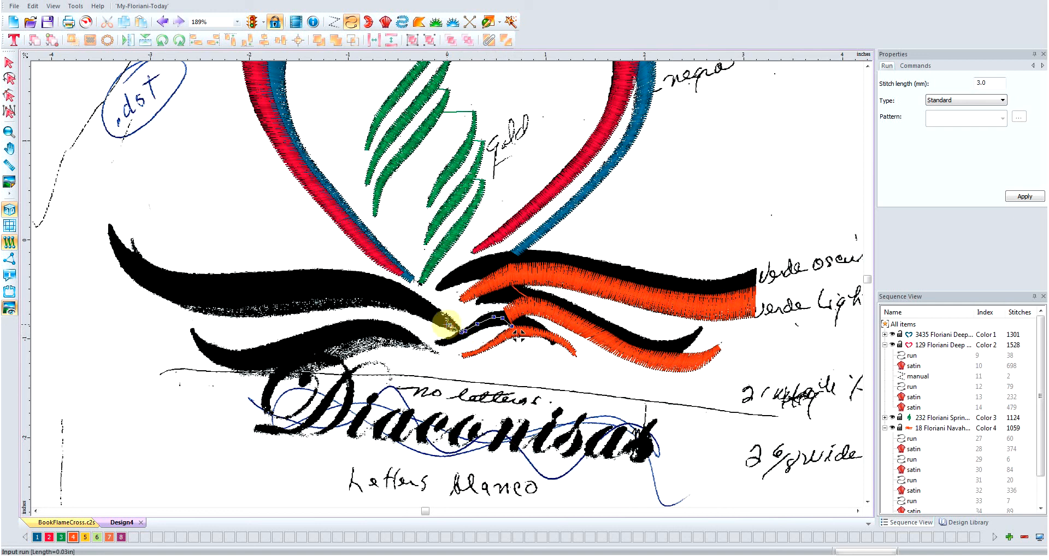
Continue the run stitch along the large left swoosh's lower edge to the small spur near its left end and finish it
click(439, 316)
click(418, 306)
click(374, 299)
click(335, 300)
click(282, 307)
click(235, 307)
click(206, 307)
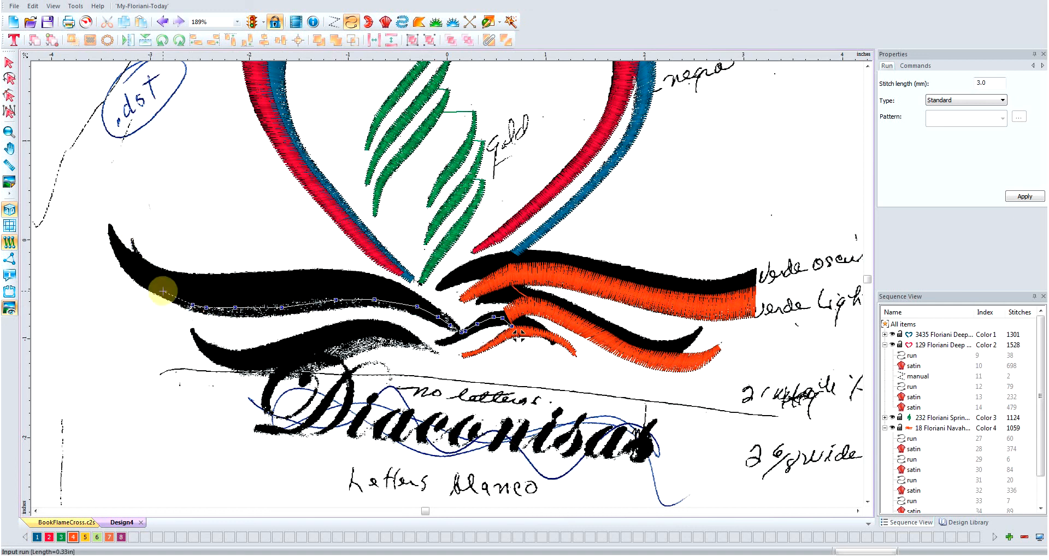
click(171, 293)
click(154, 275)
click(140, 261)
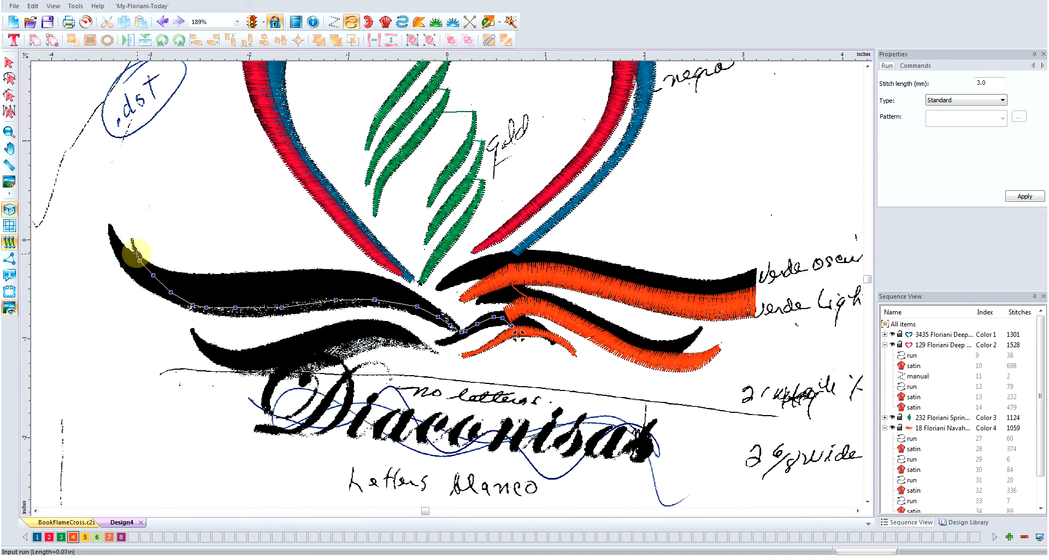
key(Return)
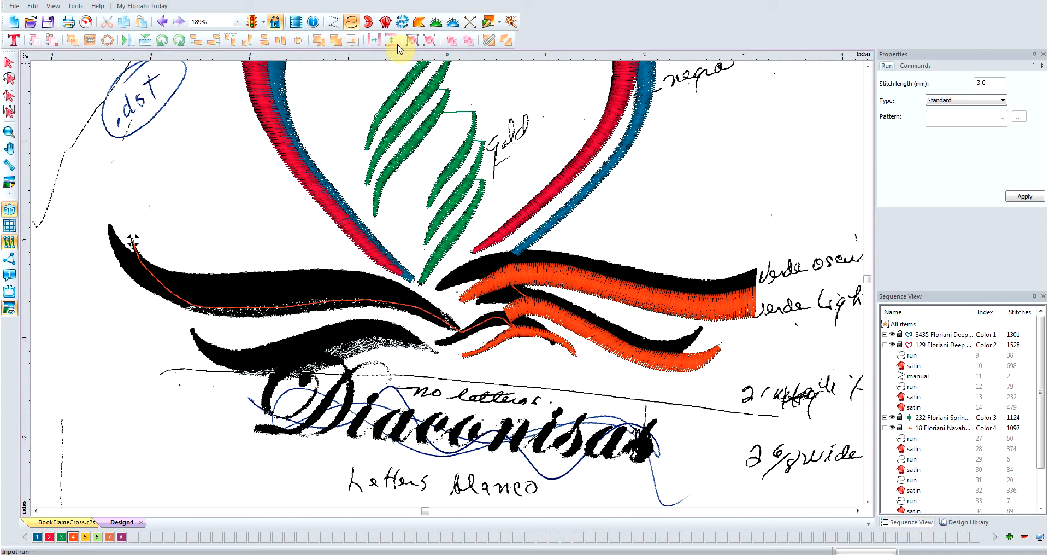
Cover the small spur on the upper edge near the large left swoosh's left end with a short classic satin
click(385, 22)
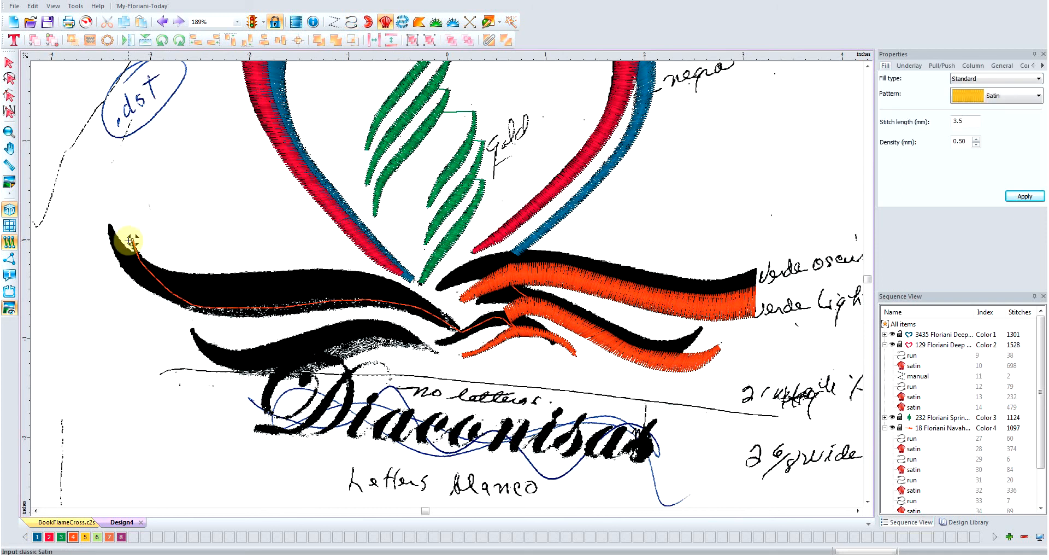
click(130, 238)
click(138, 262)
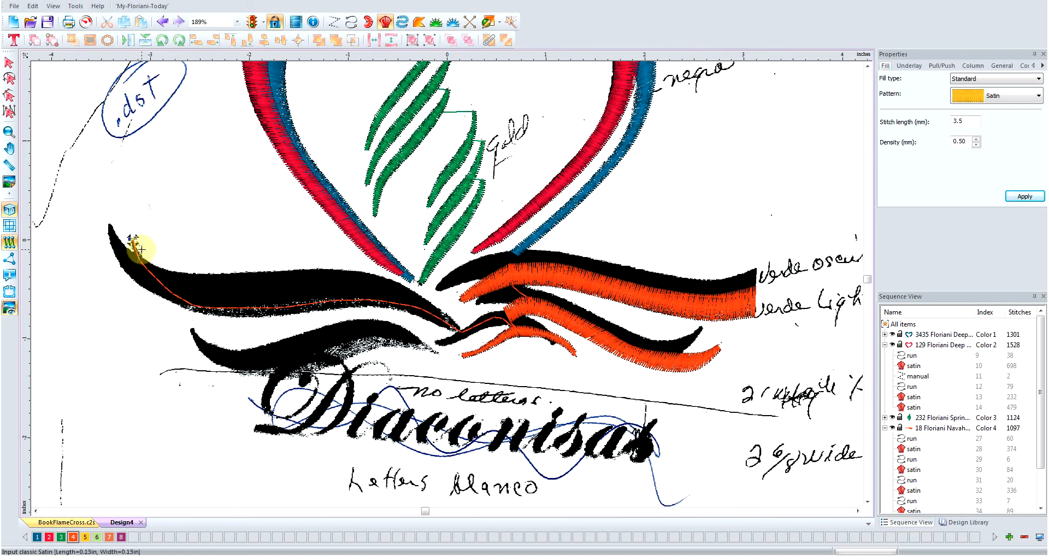
scroll(130, 248, up, 1)
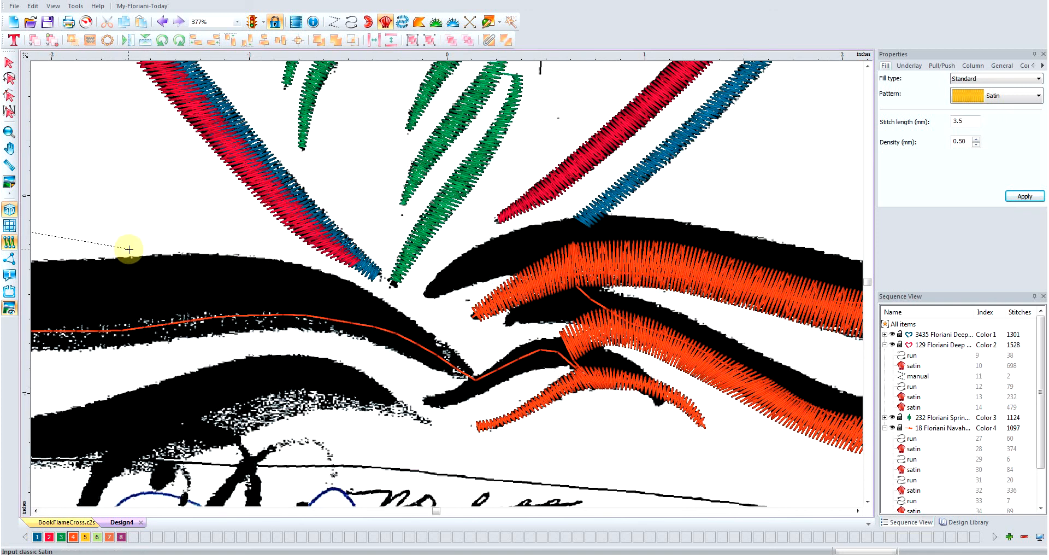
click(167, 512)
click(377, 192)
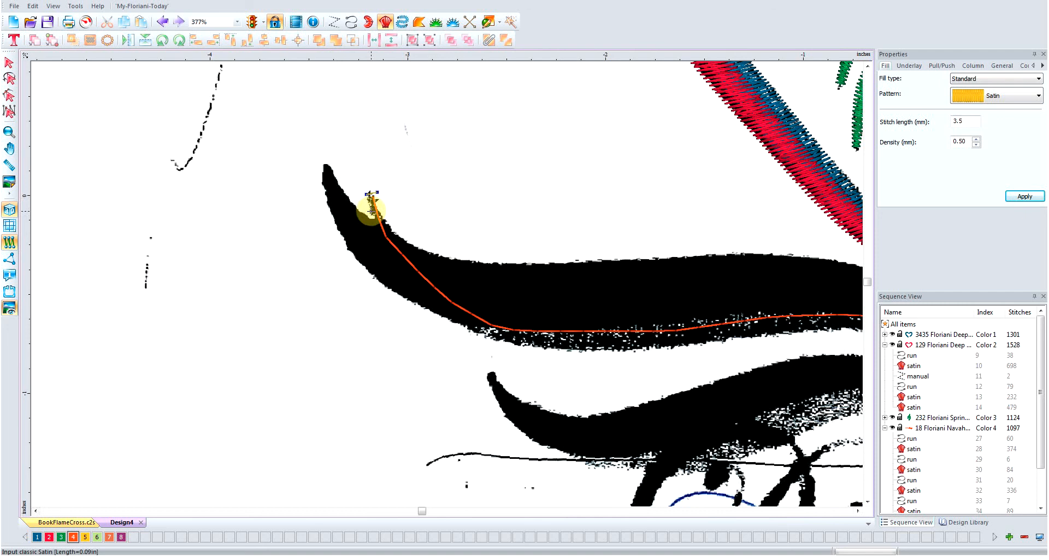
click(371, 211)
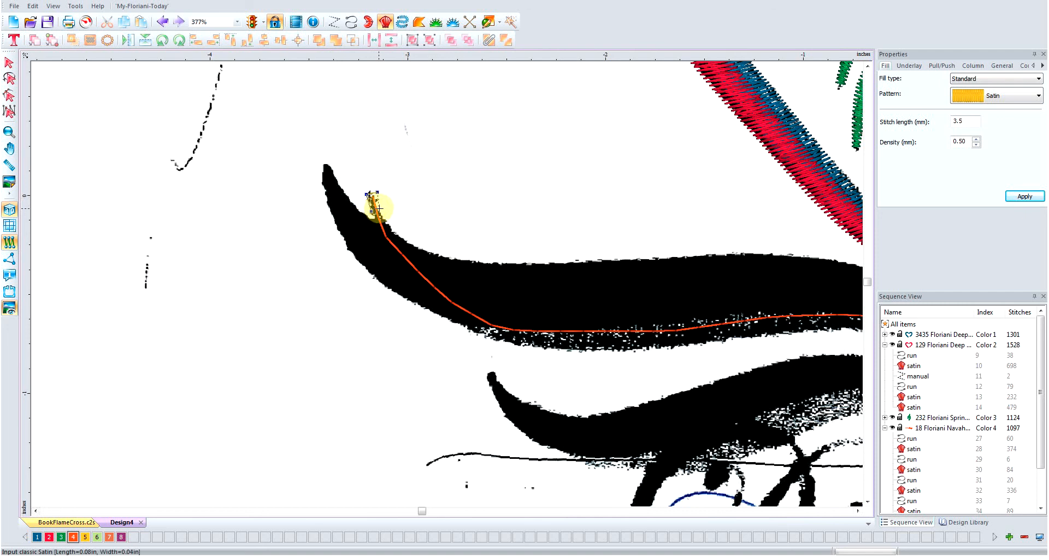
click(384, 243)
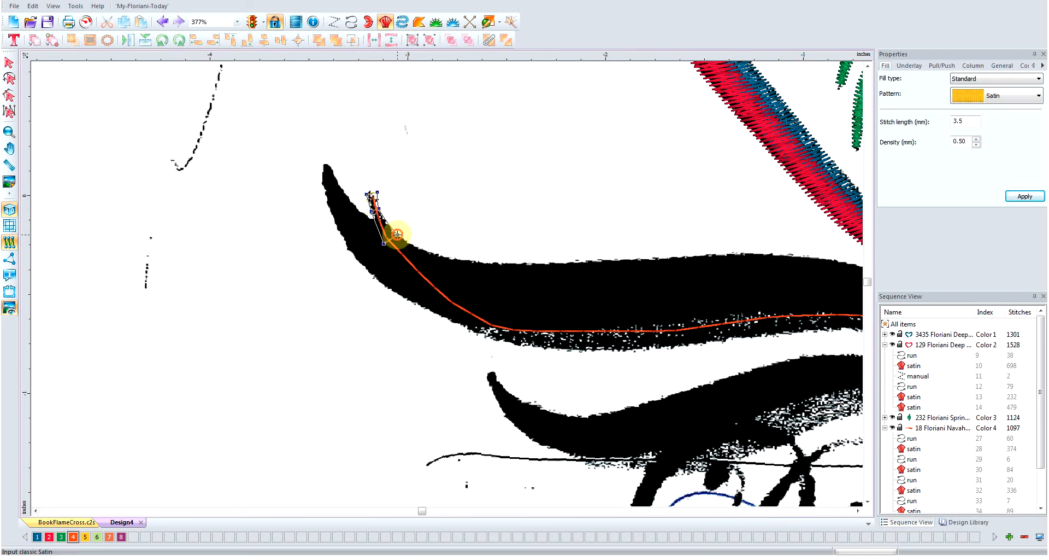
key(Return)
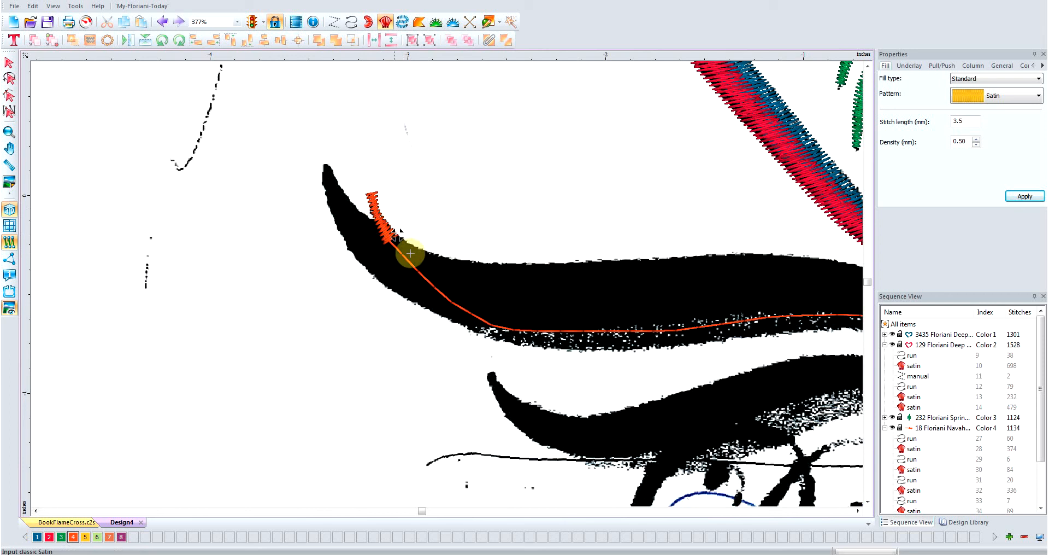
Trace a run stitch from the spur satin's lower end down through the black swoosh to its lower edge
click(351, 22)
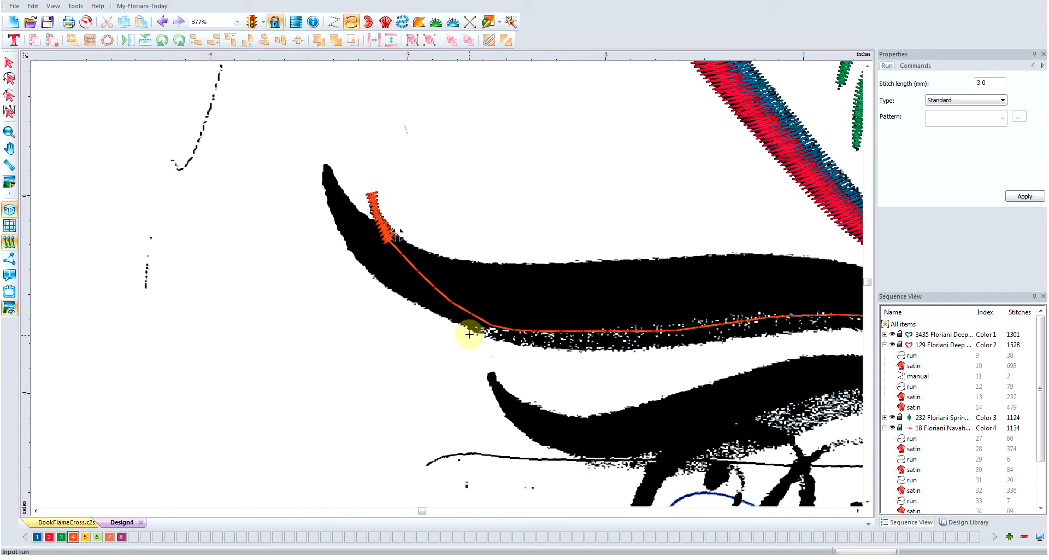
click(396, 249)
click(426, 289)
click(463, 316)
click(477, 320)
right_click(477, 320)
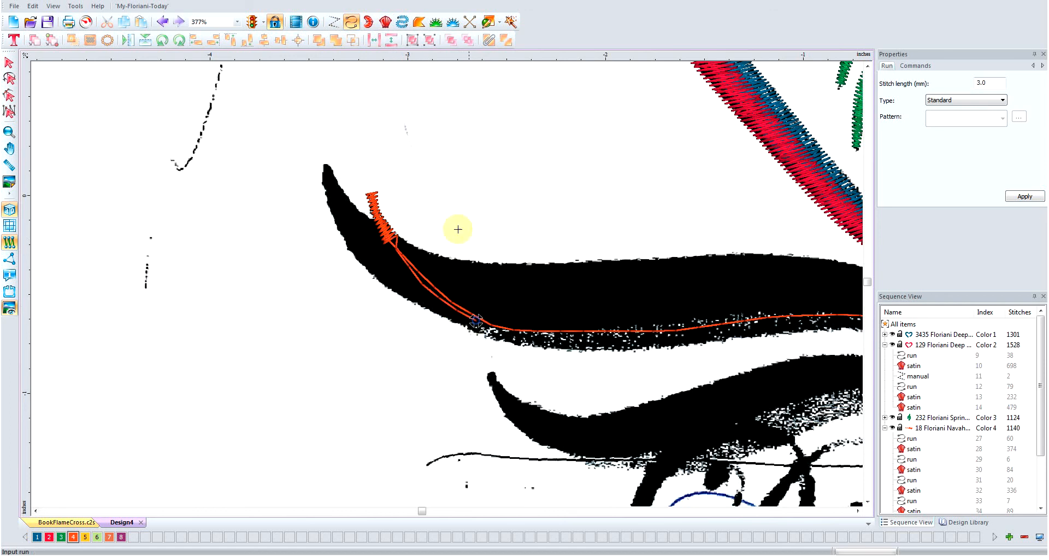
Start a classic satin at the end of that run and lay it rightward along the large left swoosh's lower half
click(385, 24)
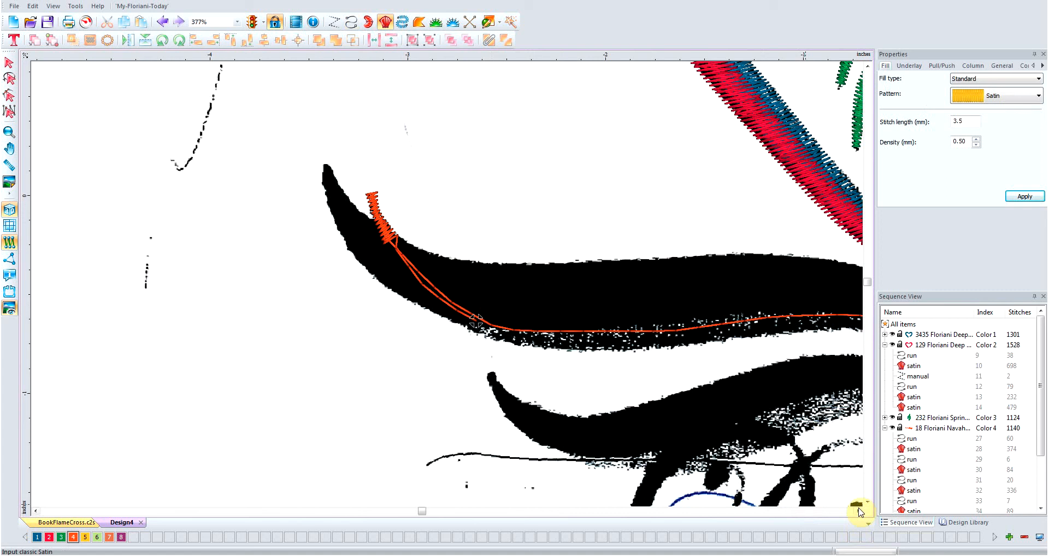
click(859, 511)
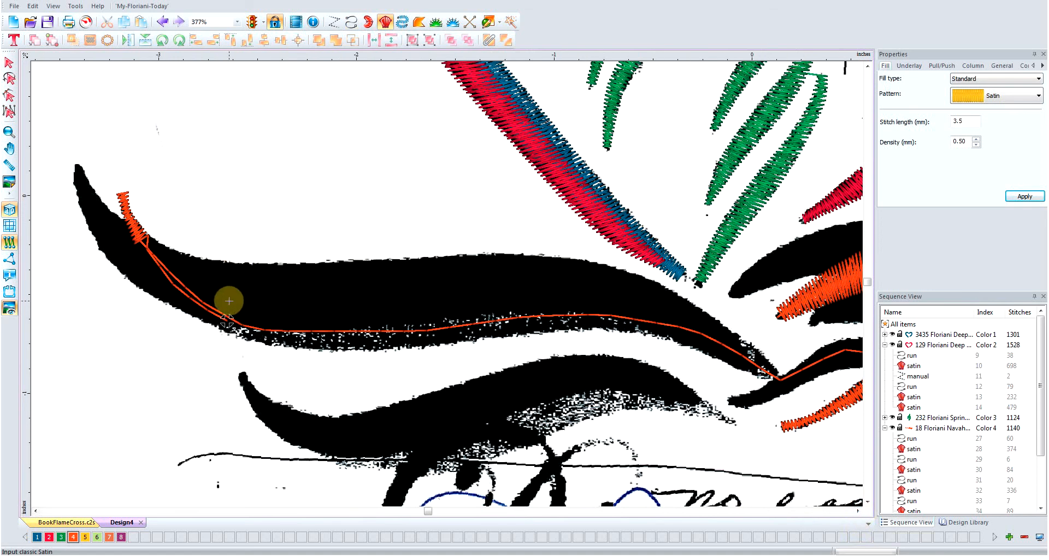
click(216, 327)
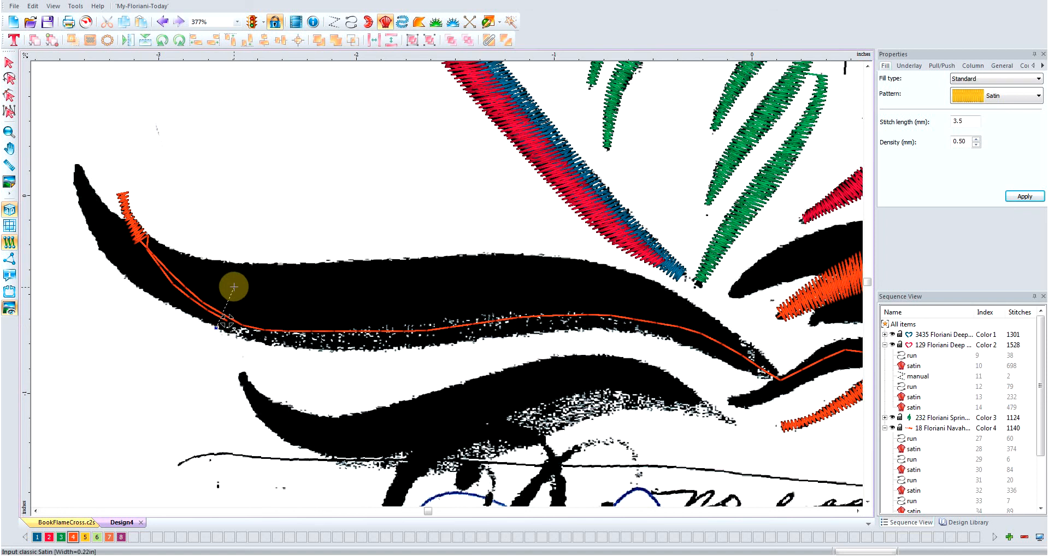
click(234, 287)
click(313, 348)
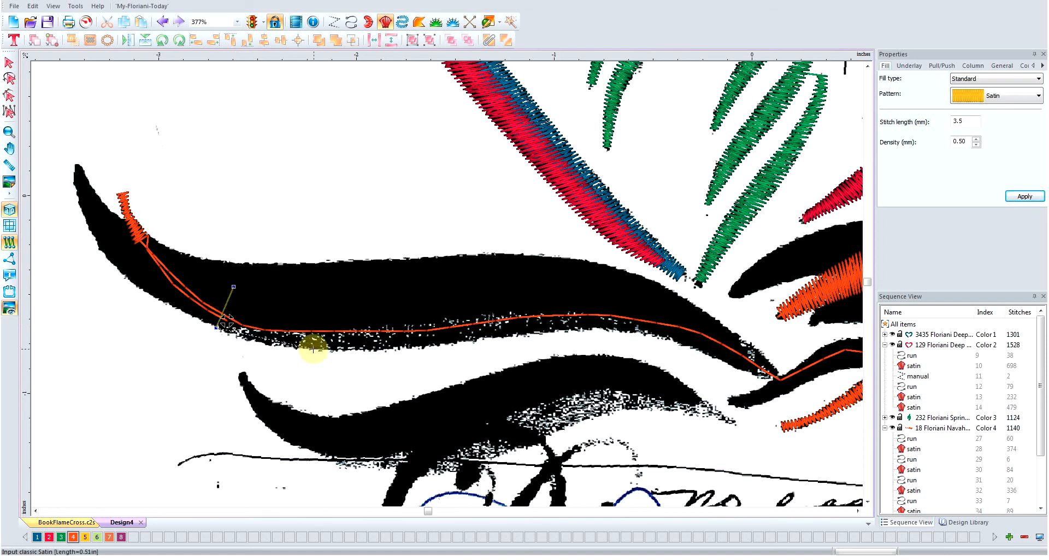
click(322, 299)
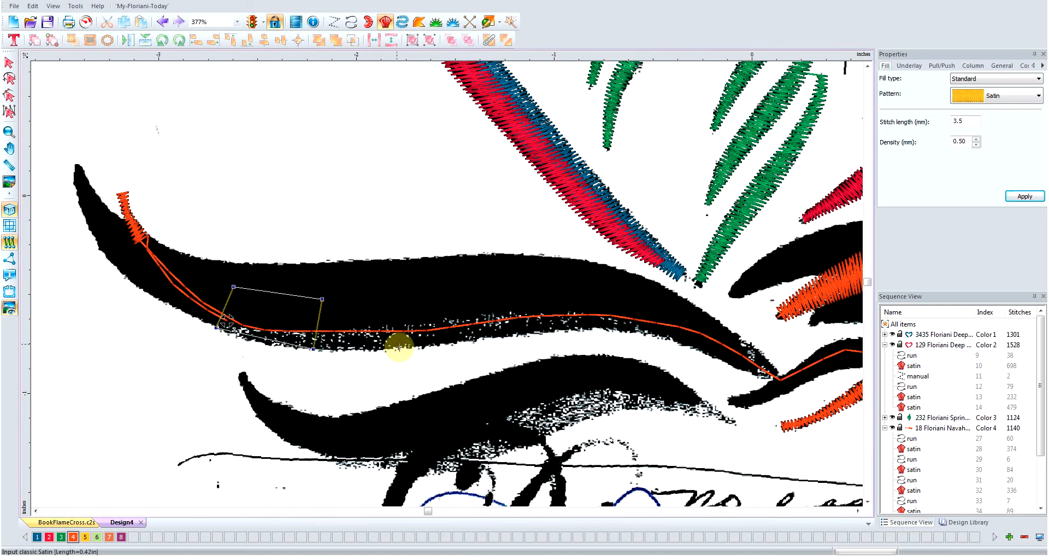
click(402, 347)
click(398, 294)
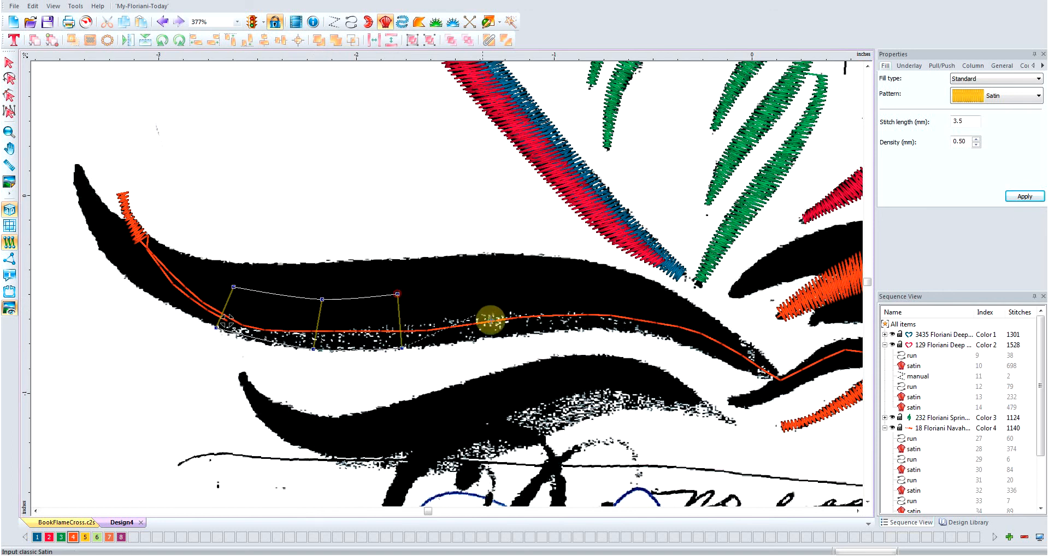
Continue the classic satin along the large swoosh's lower half toward its tapering right end and finish it
click(499, 336)
click(492, 286)
click(582, 330)
click(587, 285)
click(644, 334)
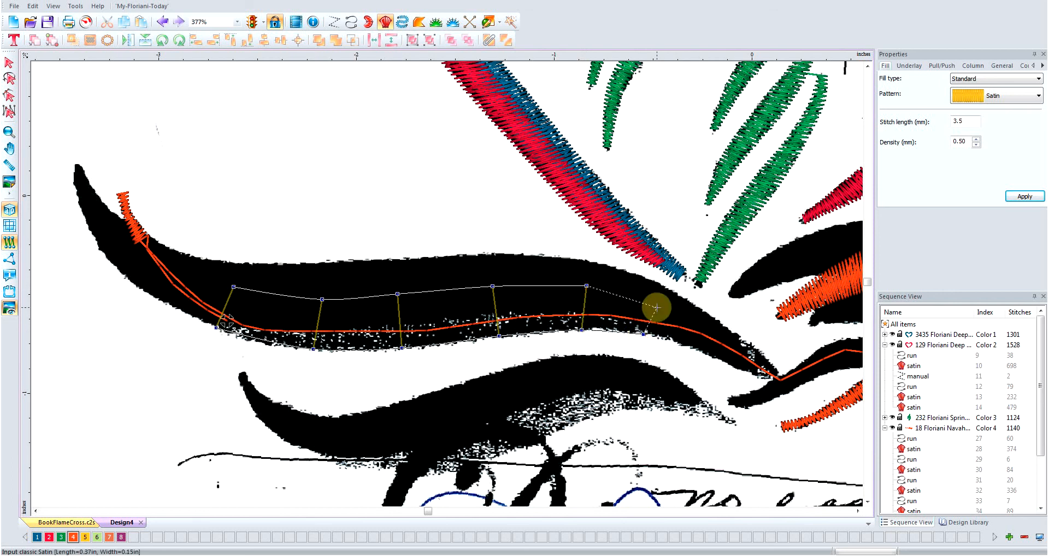
click(658, 304)
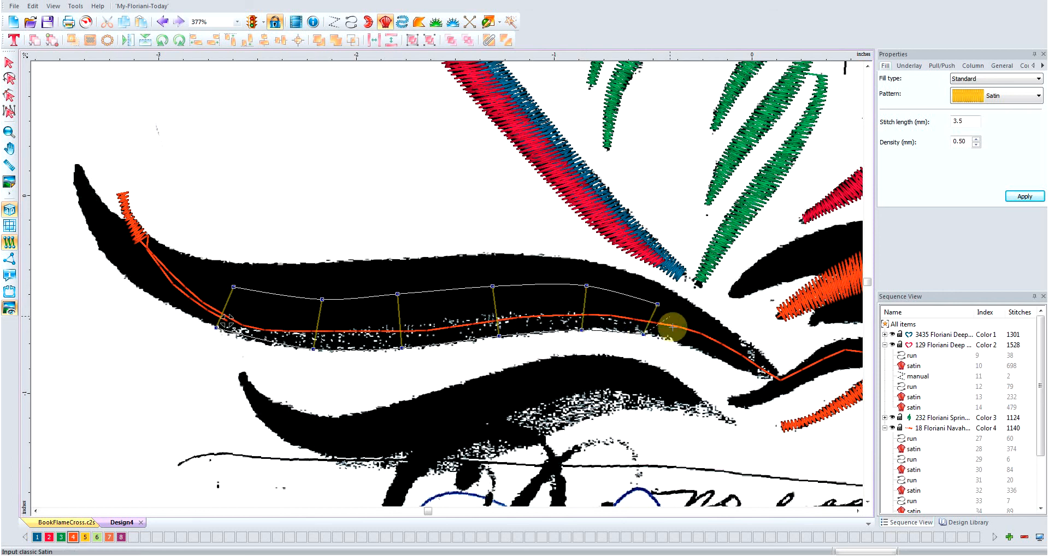
click(696, 352)
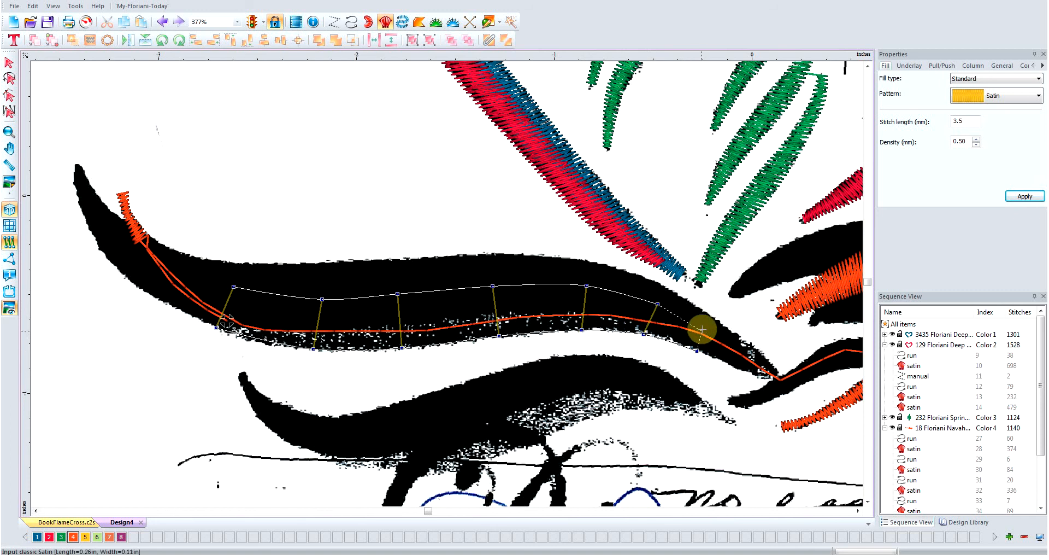
right_click(704, 327)
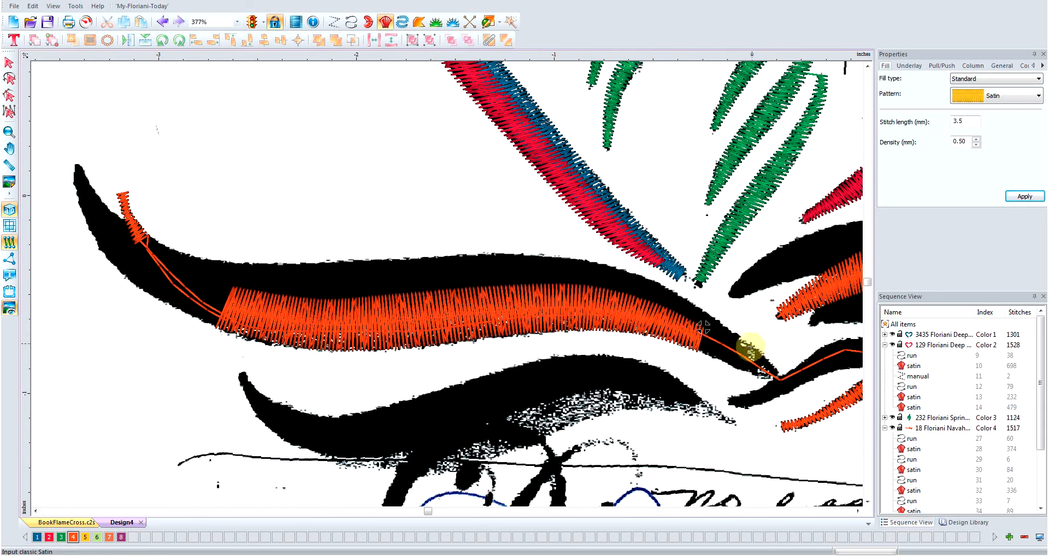
Start a run stitch at the satin's right end and trace it through the swoosh's right tip to the small black stroke's left tip
scroll(757, 356, down, 2)
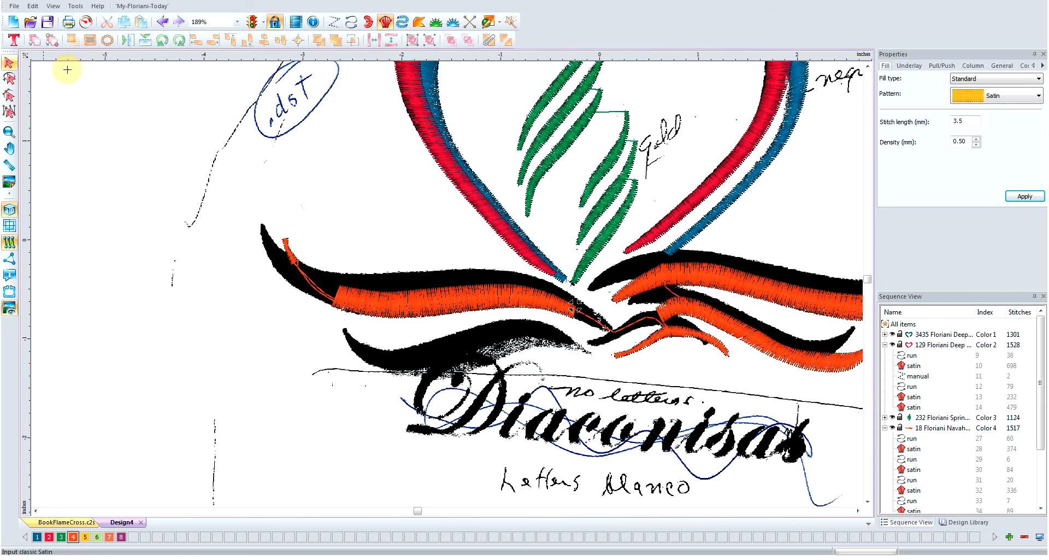
click(350, 23)
scroll(618, 322, up, 2)
click(704, 335)
click(726, 345)
click(743, 357)
click(762, 366)
click(775, 374)
click(782, 379)
click(759, 391)
click(734, 398)
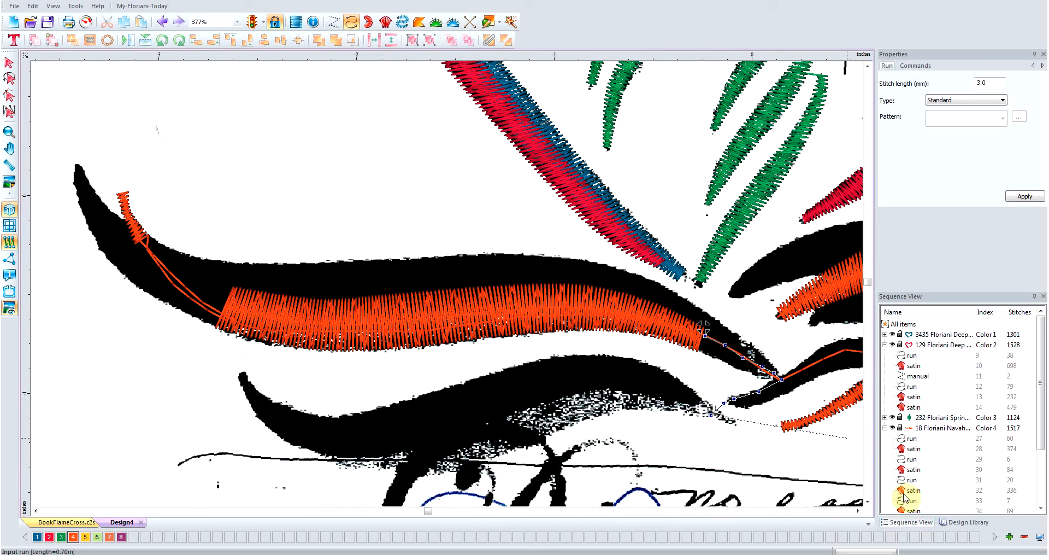
Continue the run stitch leftward along the lower left swoosh's bottom edge to near its left end and finish it
click(867, 503)
click(694, 322)
click(660, 312)
click(612, 311)
click(554, 330)
click(513, 349)
click(458, 367)
click(398, 378)
click(341, 369)
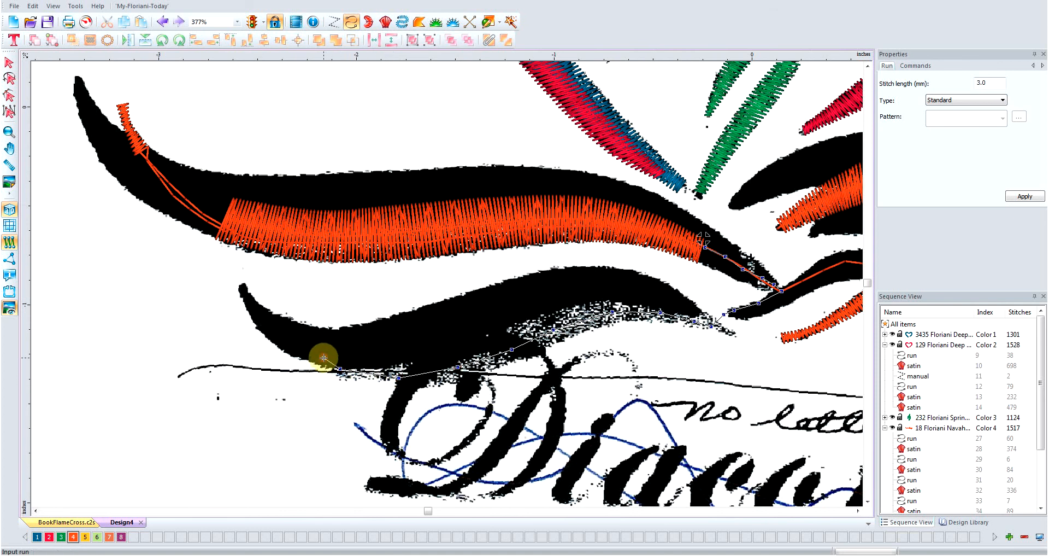
click(324, 358)
key(Return)
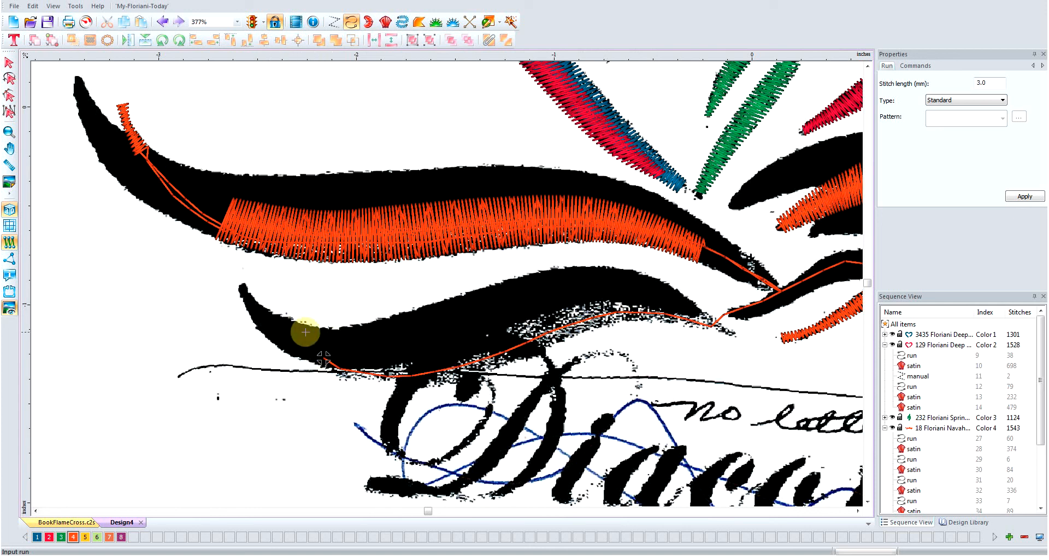
Start a classic satin at the run's left end and lay it rightward along the lower left swoosh's lower half
click(386, 22)
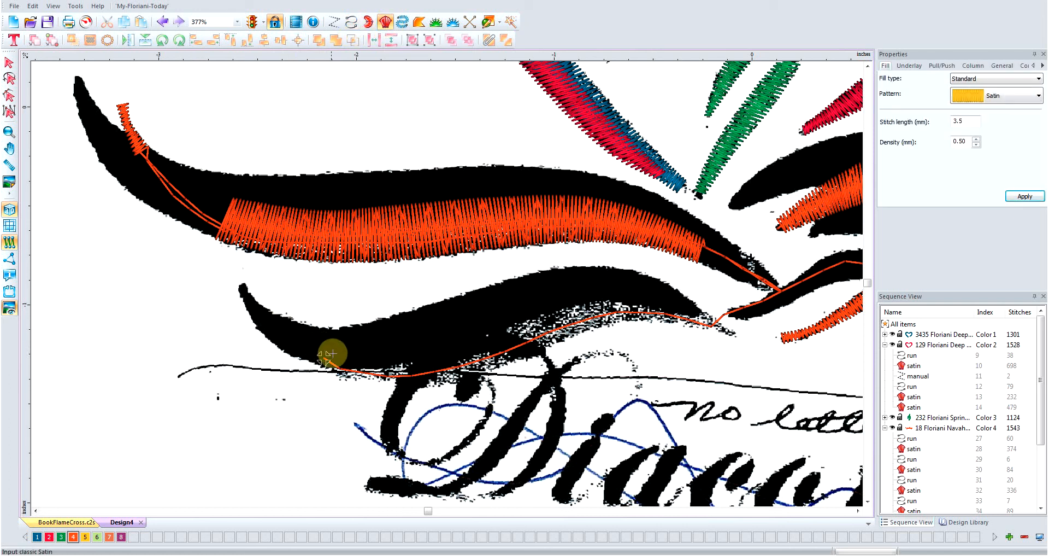
click(330, 342)
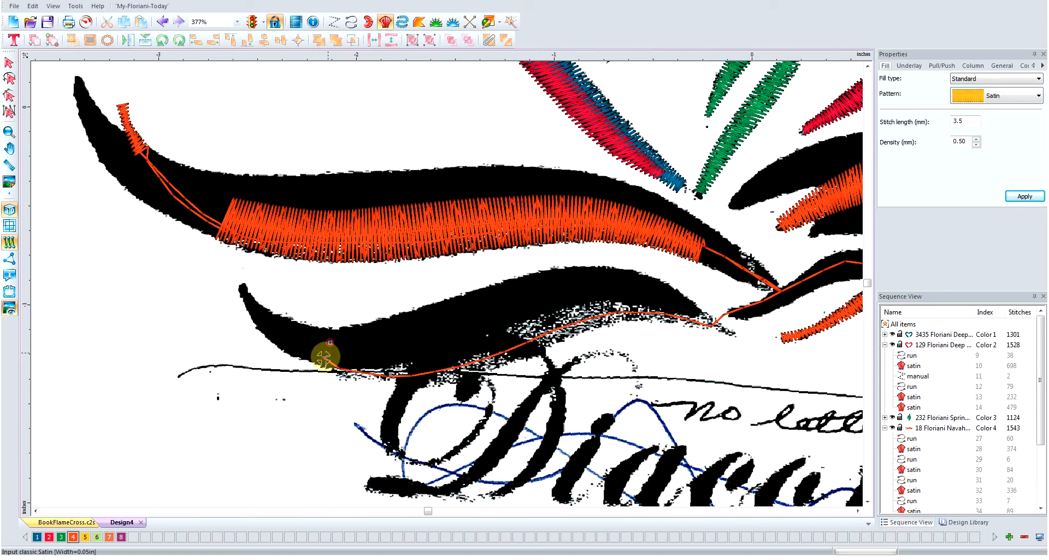
click(400, 340)
click(416, 386)
click(471, 315)
click(511, 364)
click(554, 291)
click(582, 332)
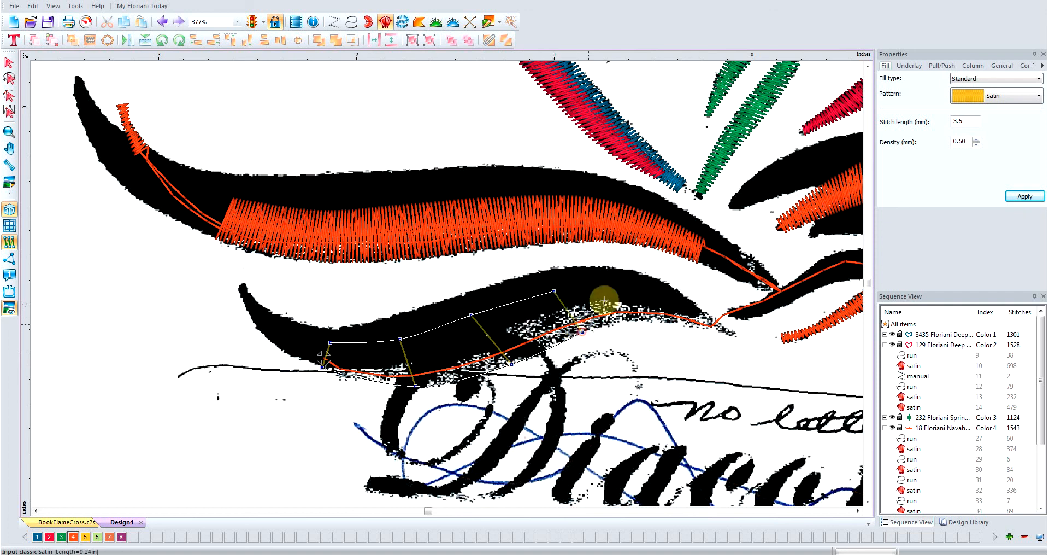
Continue the classic satin along the lower left swoosh's narrowing right part to its right end and finish it
click(609, 282)
click(623, 319)
click(669, 296)
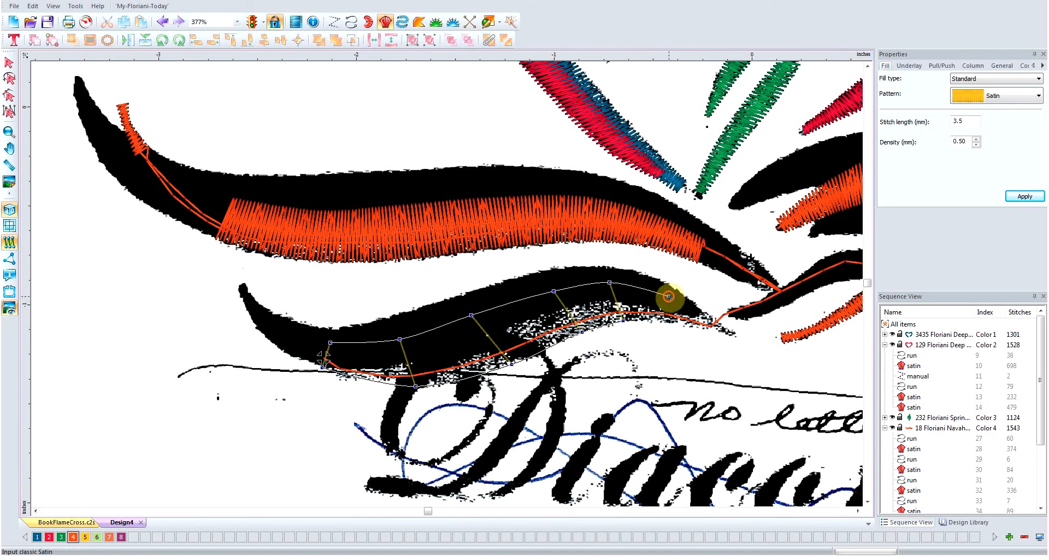
click(669, 322)
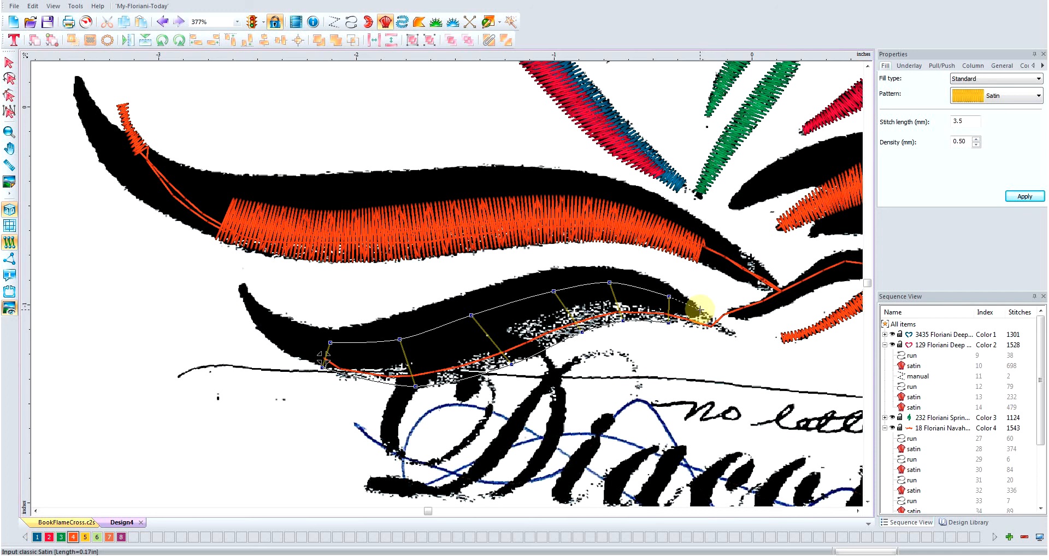
click(700, 309)
click(694, 325)
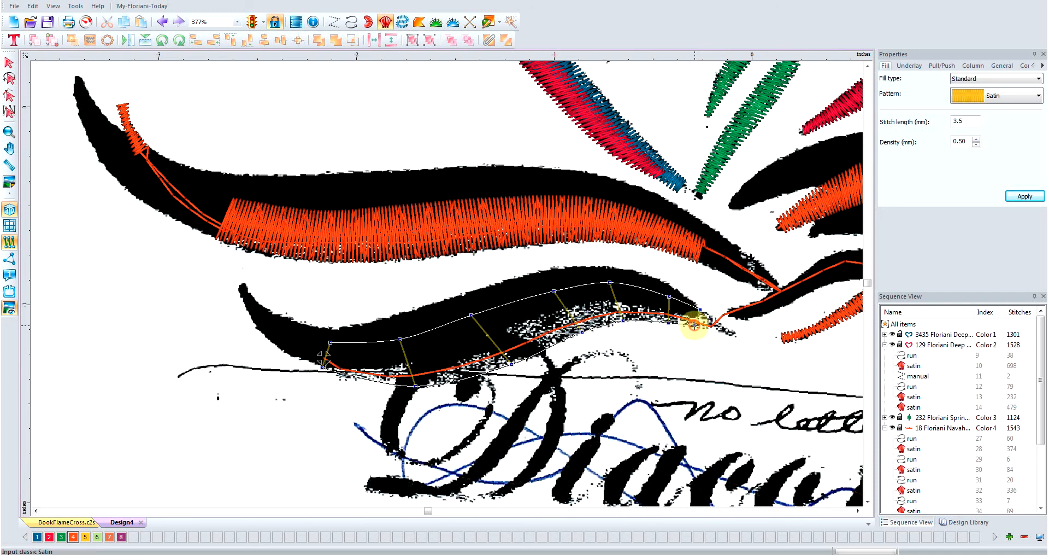
key(Return)
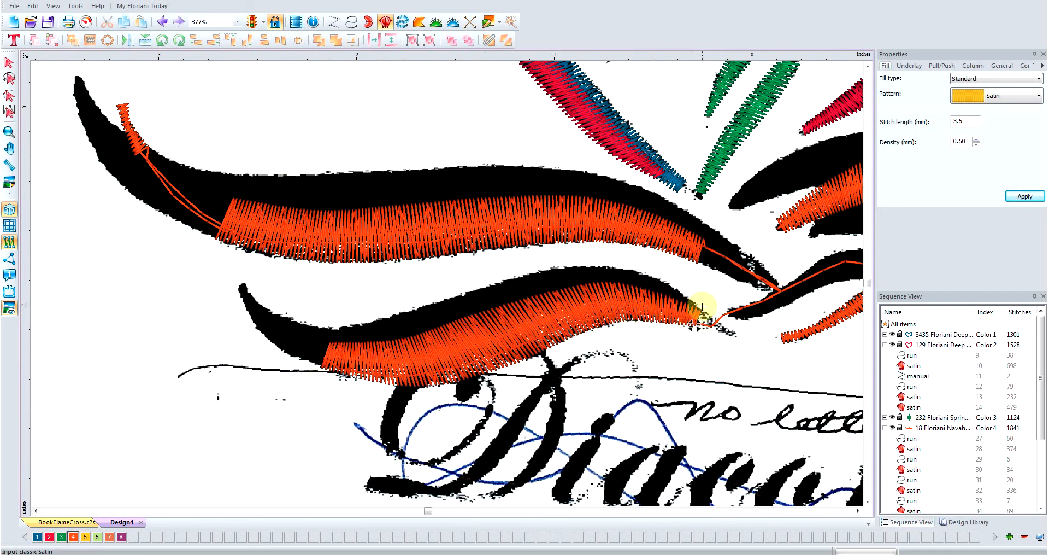
Extend a short run stitch to the lower left swoosh's faint right tip and cover that tip with a small classic satin
click(351, 22)
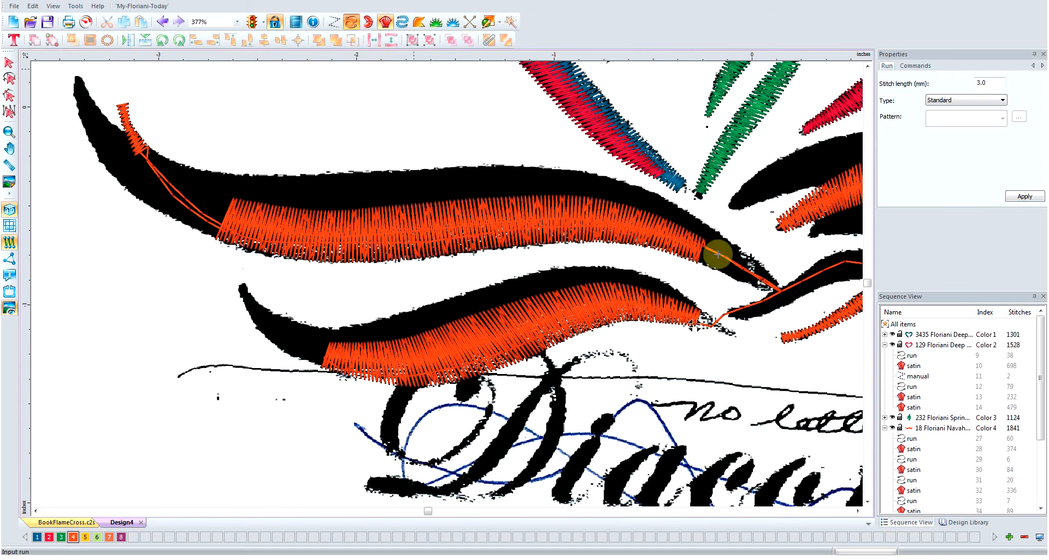
click(704, 319)
click(731, 331)
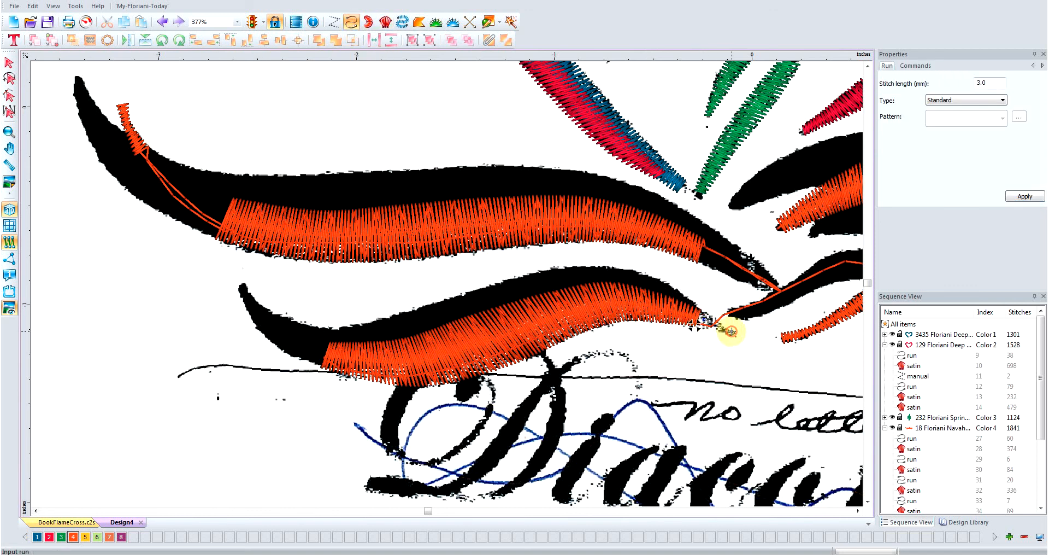
click(385, 22)
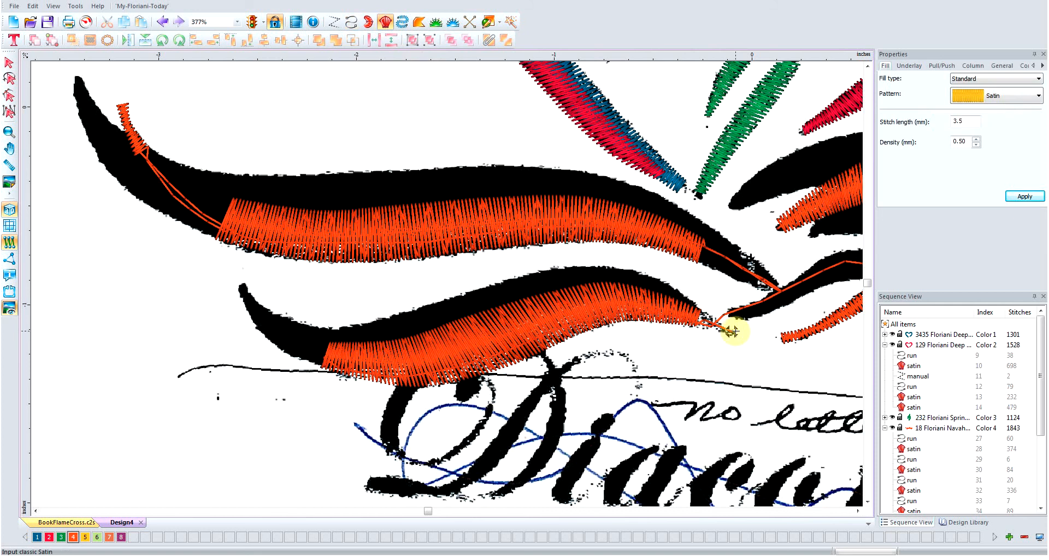
click(733, 331)
click(730, 336)
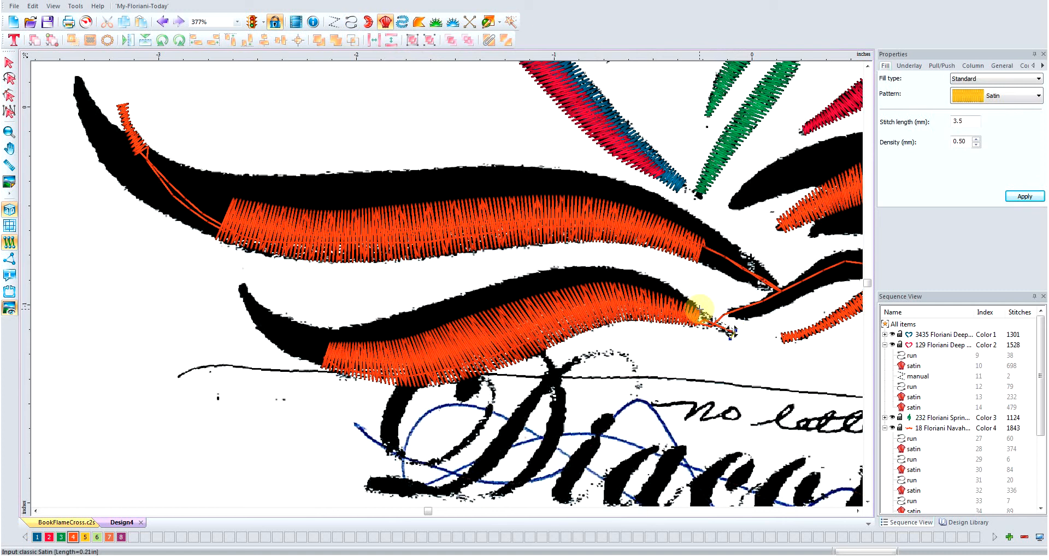
click(700, 309)
key(Return)
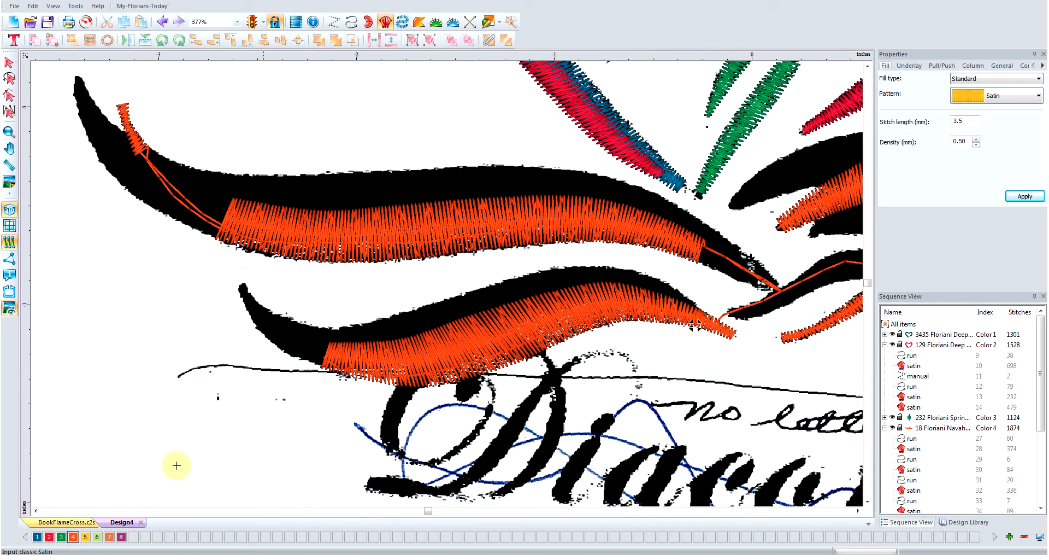
Collapse the Color 4 group in the sequence and hide its stitches
scroll(469, 429, down, 5)
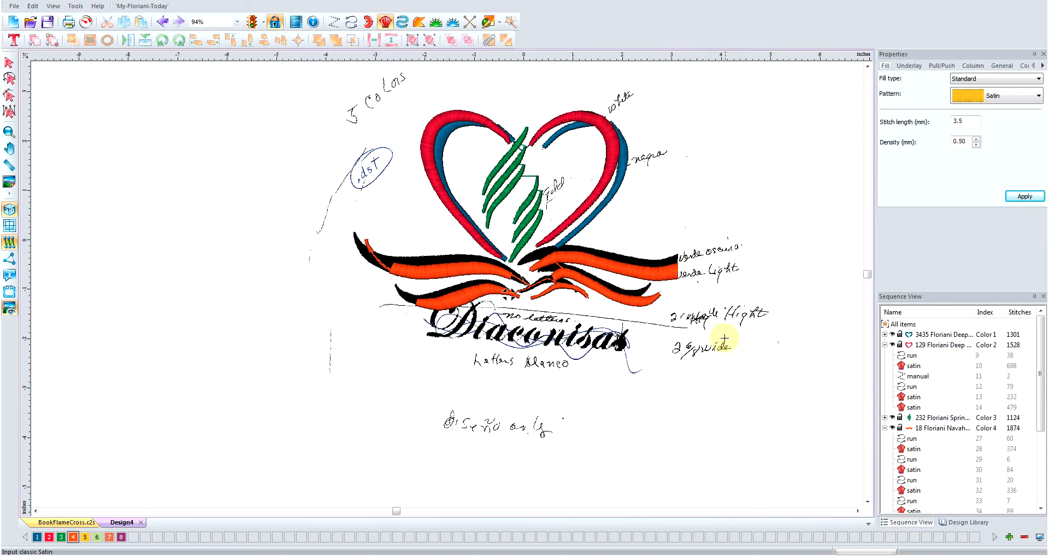
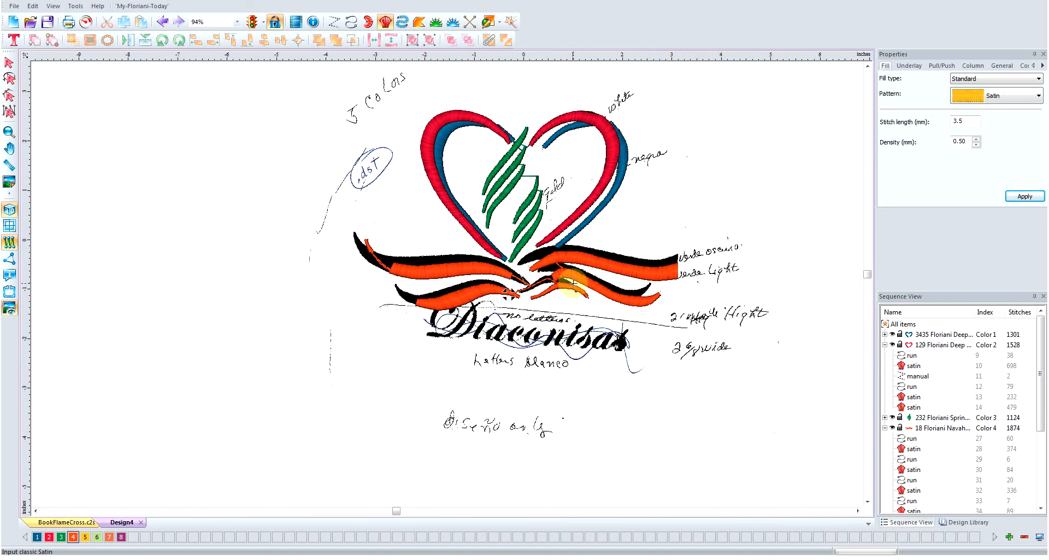
click(885, 427)
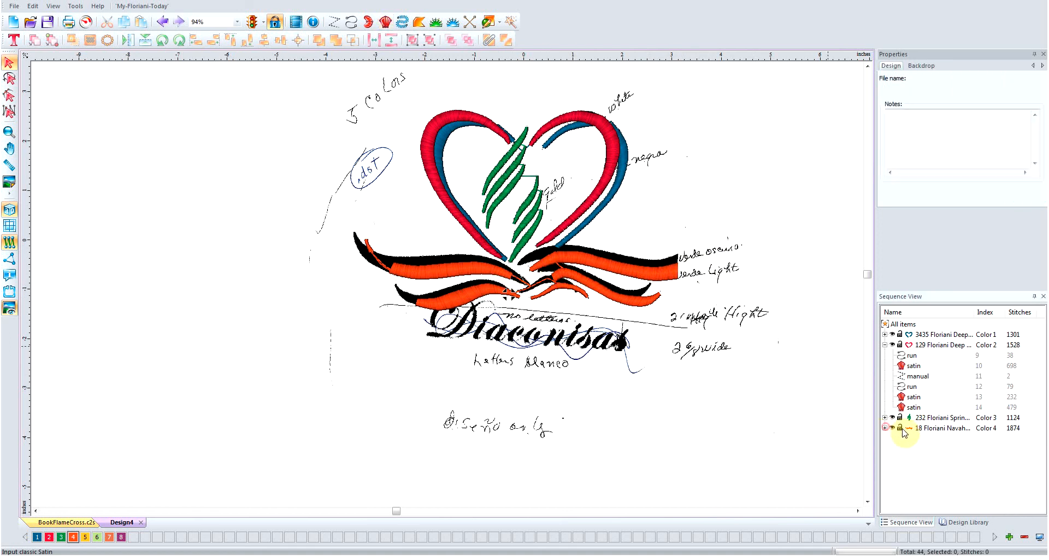
click(893, 428)
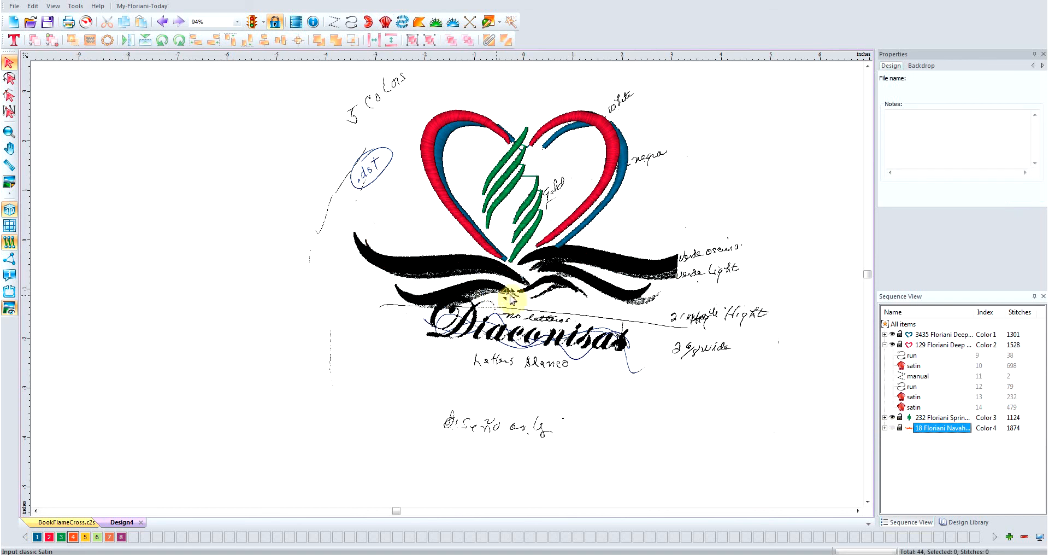
click(501, 289)
With color 5, start a run stitch at the lower left swoosh's right end and trace it leftward along the centre
scroll(509, 292, up, 1)
scroll(574, 303, up, 1)
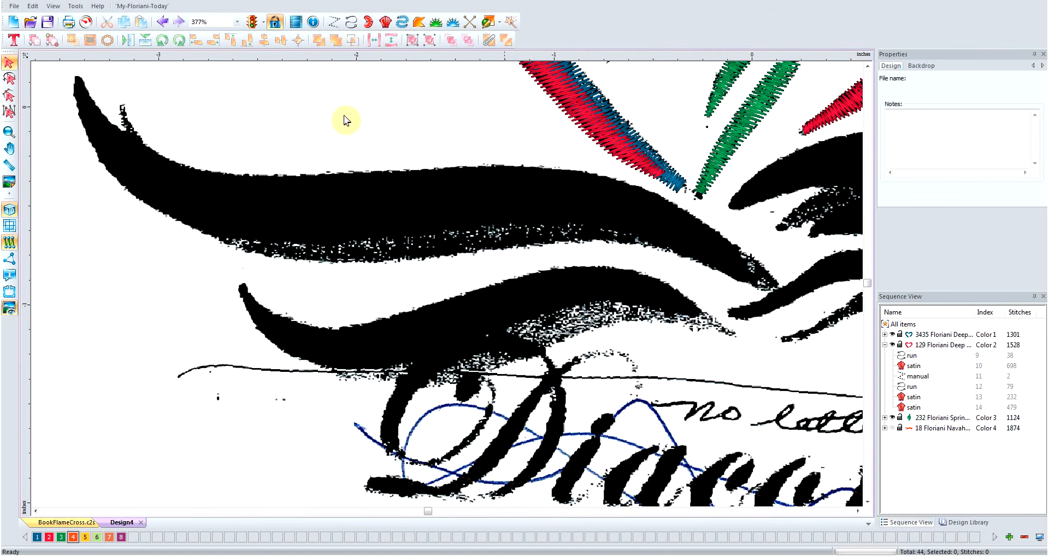
click(87, 537)
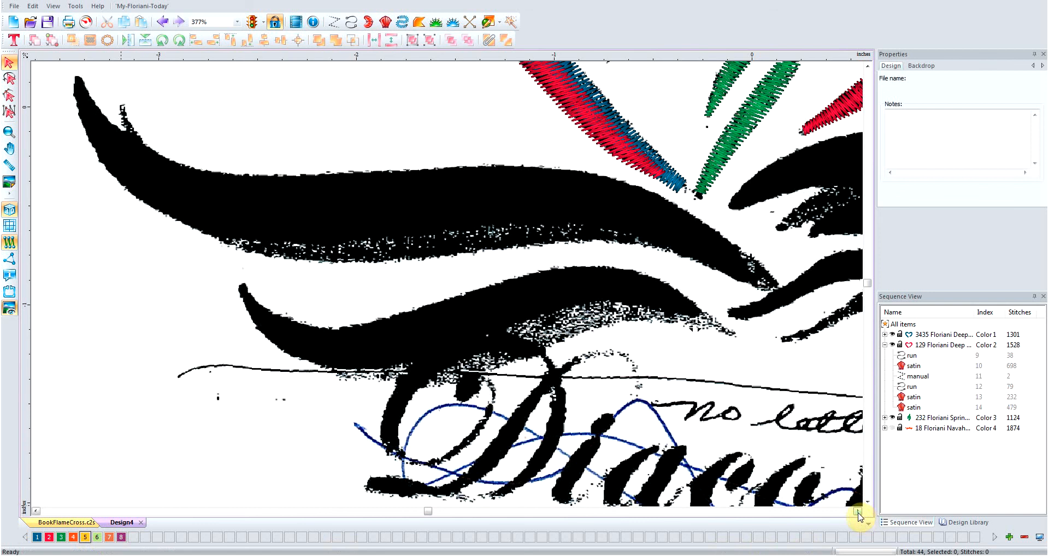
click(858, 512)
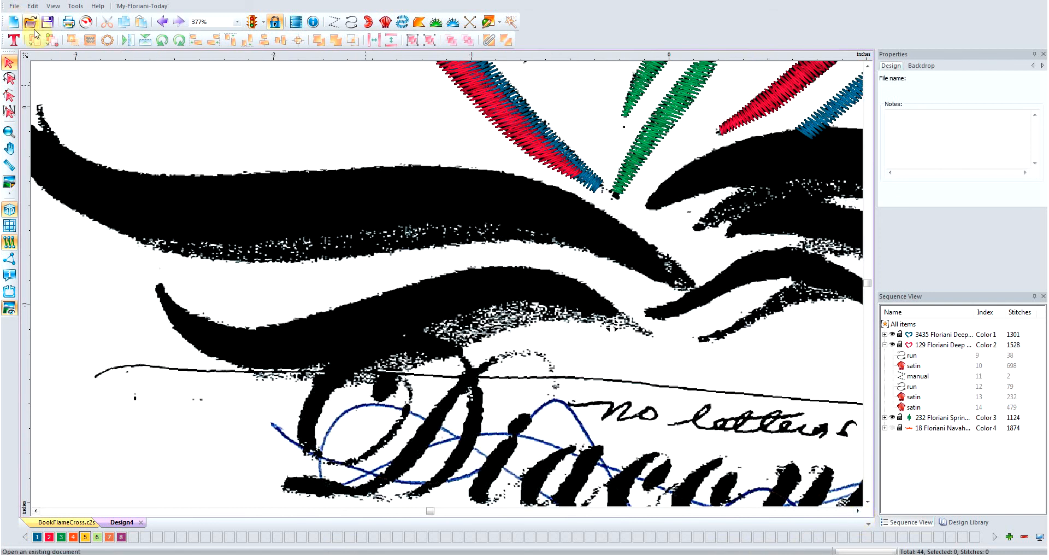
click(352, 22)
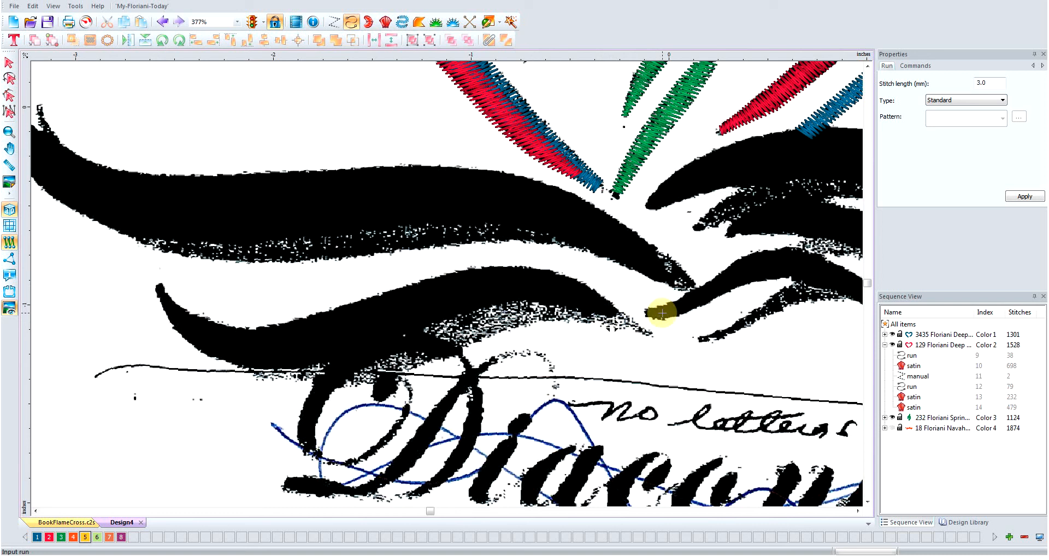
click(614, 316)
click(604, 306)
click(576, 293)
click(538, 287)
click(495, 288)
click(451, 298)
click(408, 313)
click(356, 332)
Continue the run stitch around the lower left swoosh's left curve up to its left tip and finish it
click(295, 345)
click(260, 346)
click(224, 344)
click(200, 335)
click(181, 318)
click(169, 304)
click(160, 288)
key(Return)
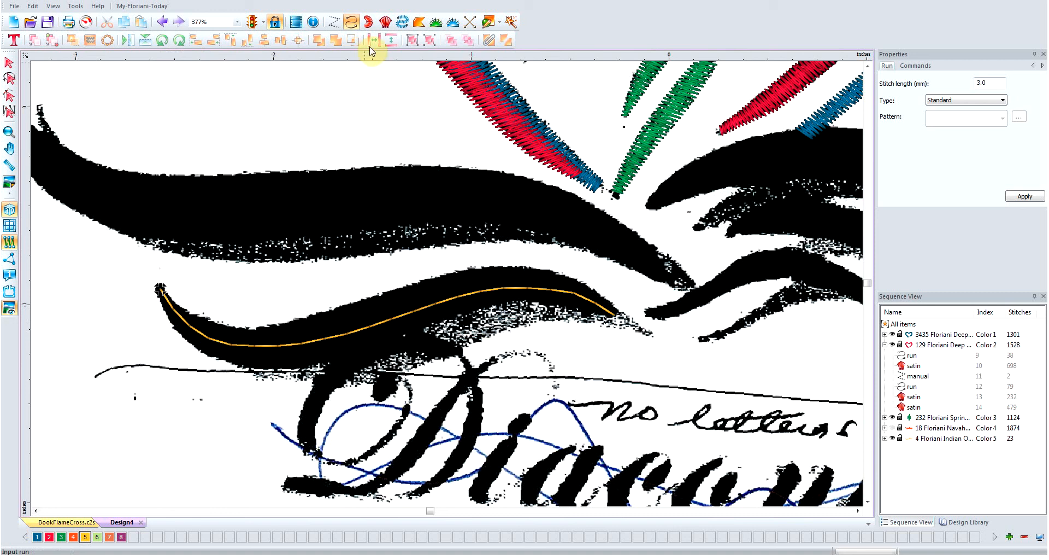
Start a classic satin at the lower left swoosh's left tip and lay it through the widening left curve
click(386, 24)
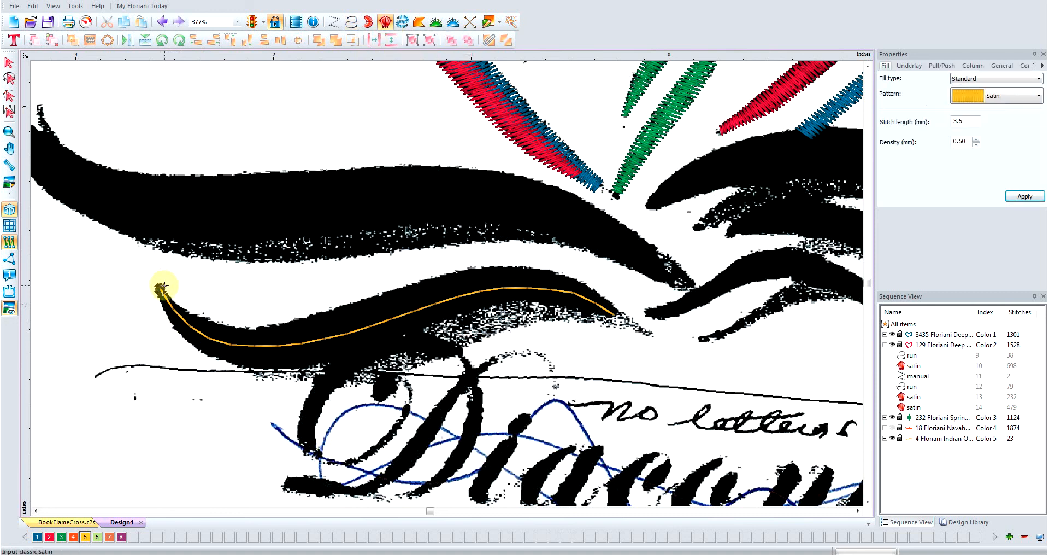
click(163, 285)
click(153, 292)
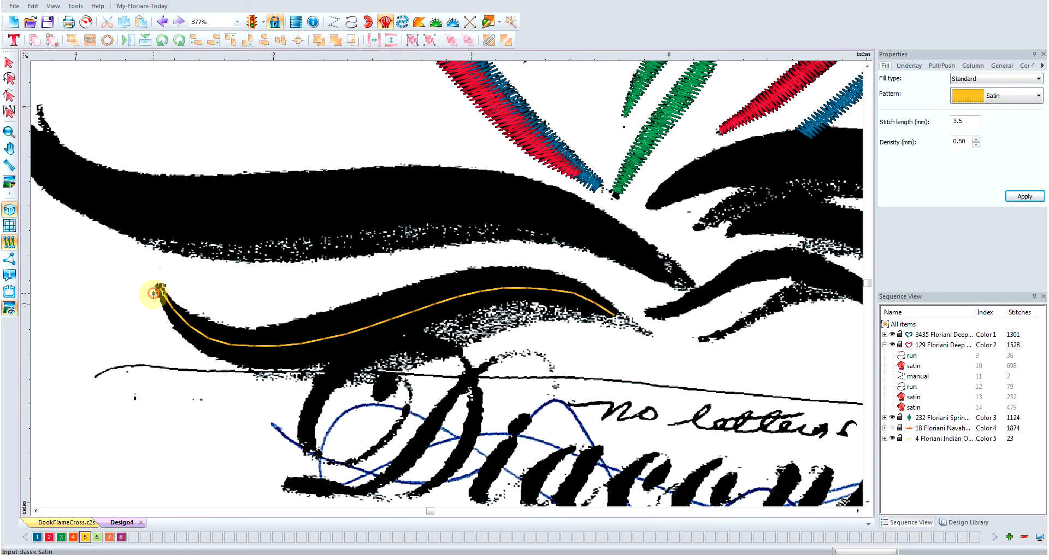
click(182, 305)
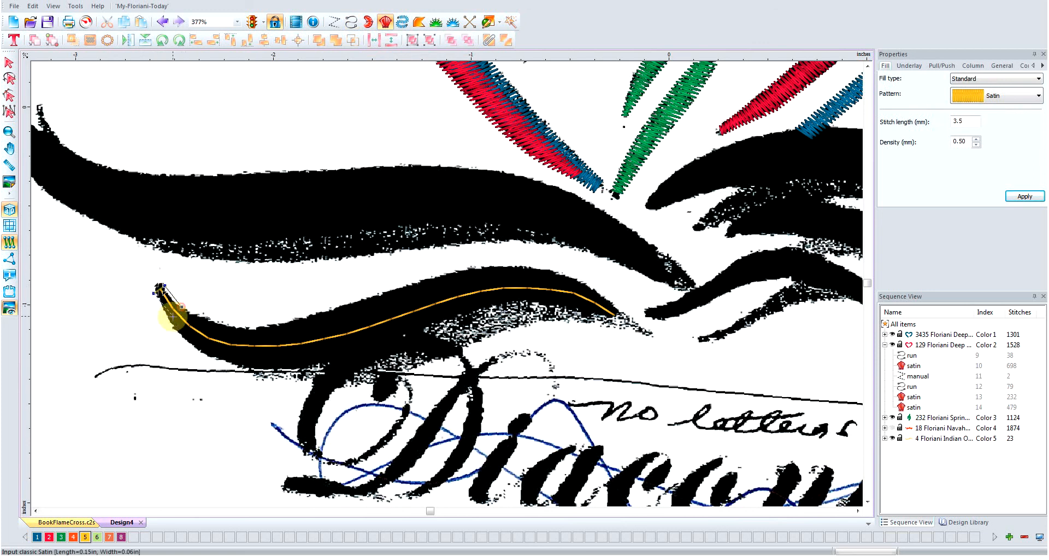
click(169, 321)
click(211, 319)
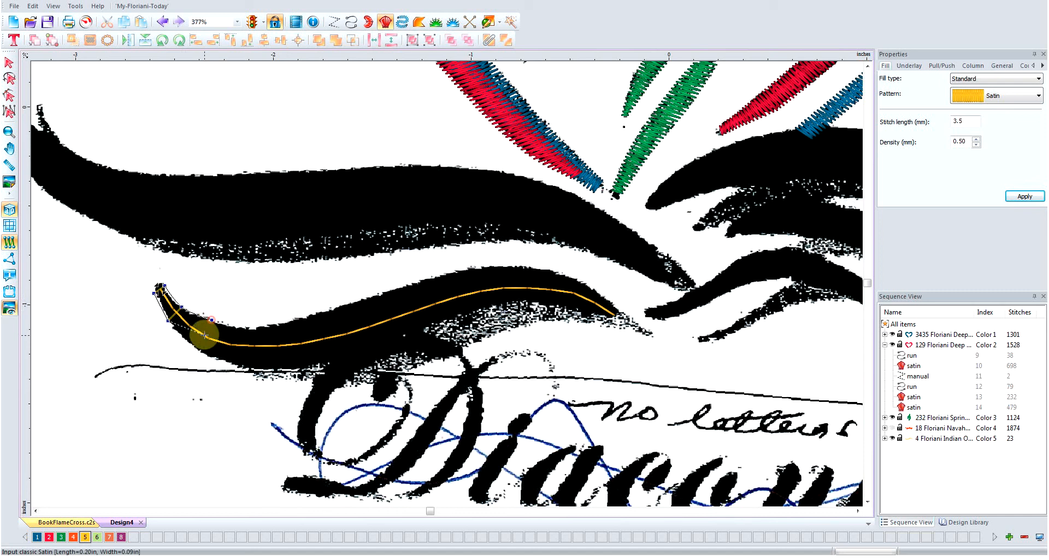
click(194, 349)
click(238, 327)
click(229, 362)
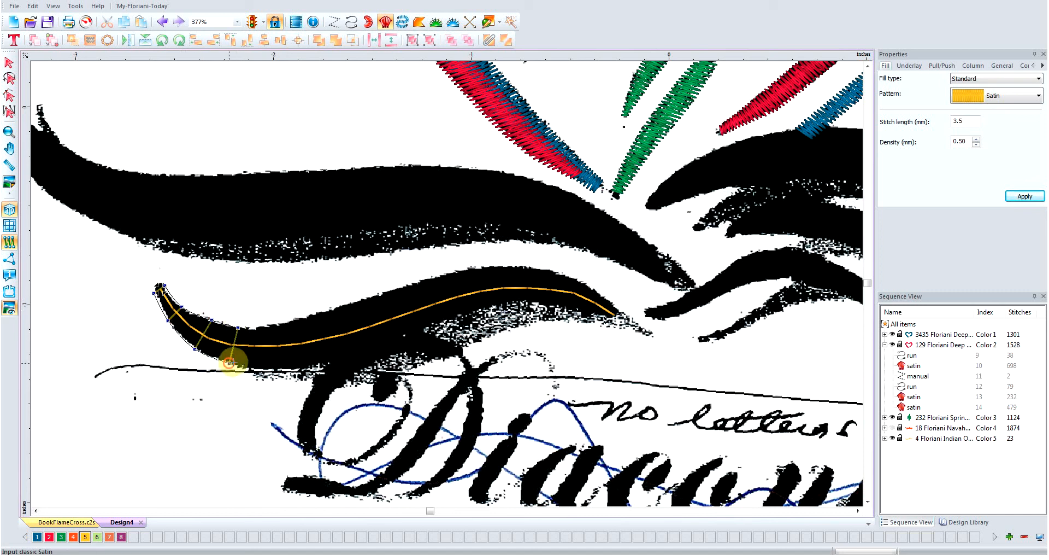
Continue the classic satin rightward across the full width of the swoosh's rising middle part, leaving out the speckled shadow
click(281, 324)
click(286, 369)
click(317, 315)
click(337, 358)
click(395, 288)
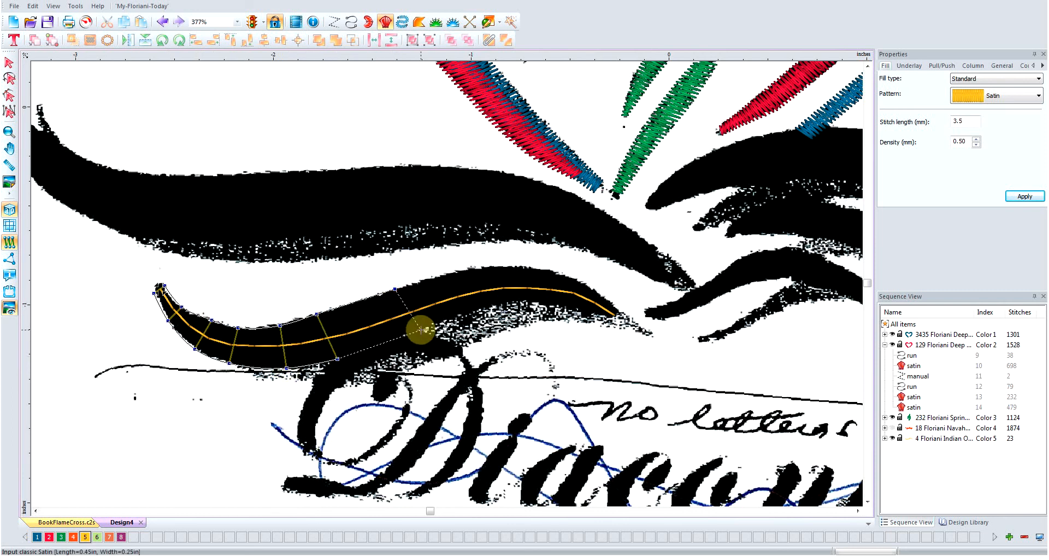
click(420, 330)
click(465, 270)
click(480, 307)
Continue the classic satin over the lower left swoosh's crest and down to its narrow right end, and finish it
click(520, 266)
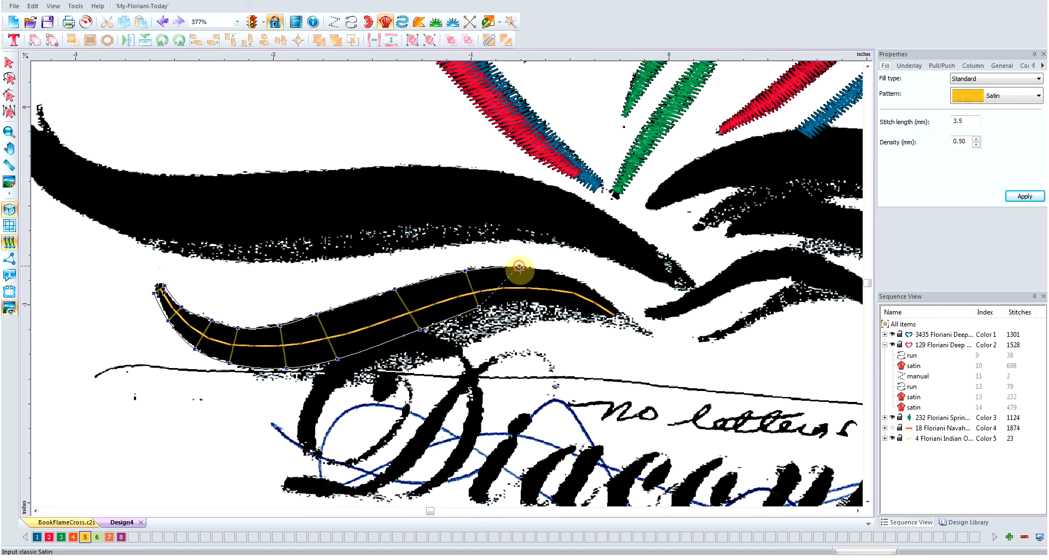
click(519, 299)
click(568, 275)
click(561, 305)
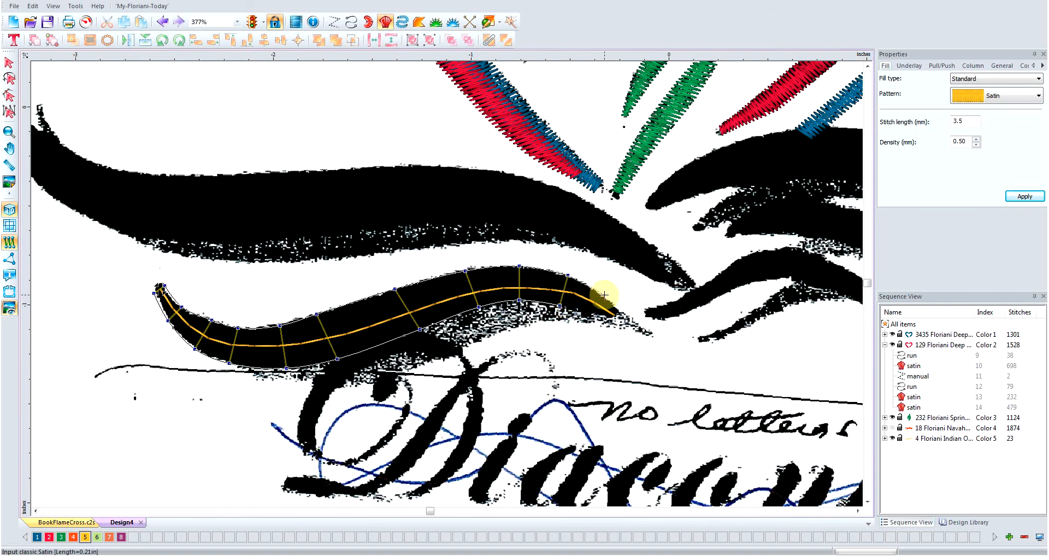
click(604, 295)
click(594, 315)
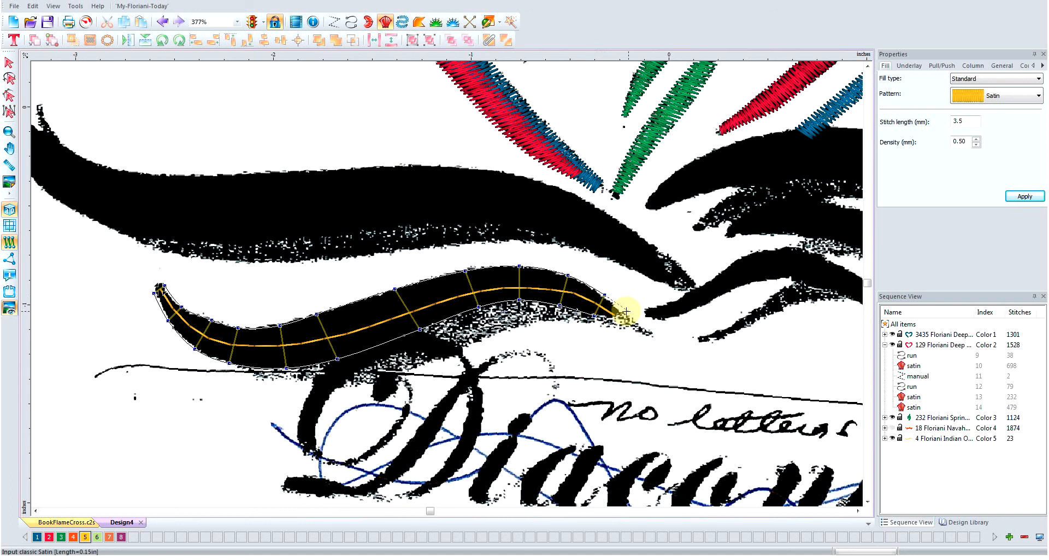
click(621, 310)
click(613, 321)
key(Return)
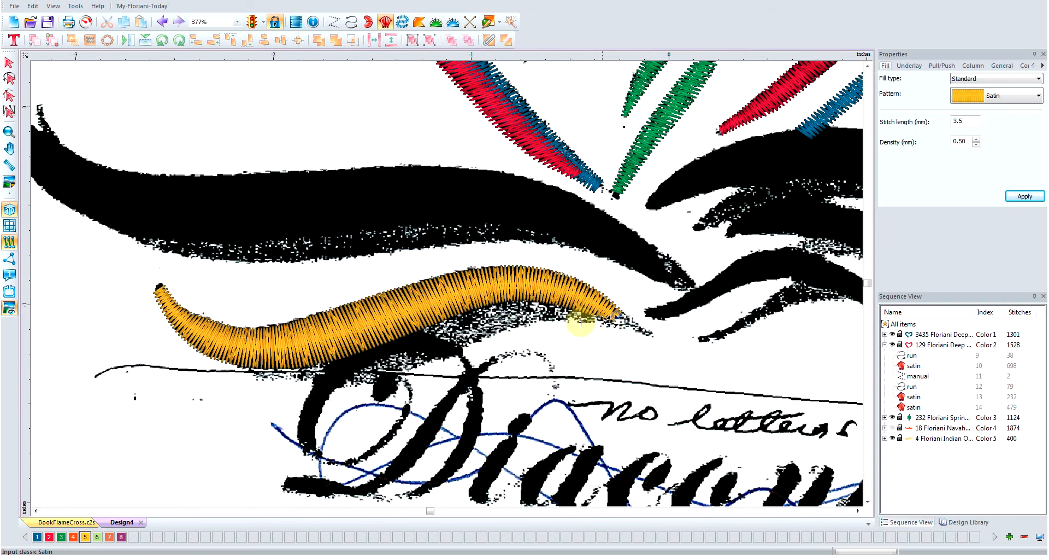
Trace a run stitch from the yellow satin's right end through the small black stroke's left end to the upper left swoosh's right tip
click(351, 22)
click(622, 312)
click(660, 311)
click(688, 307)
click(701, 297)
scroll(708, 297, down, 1)
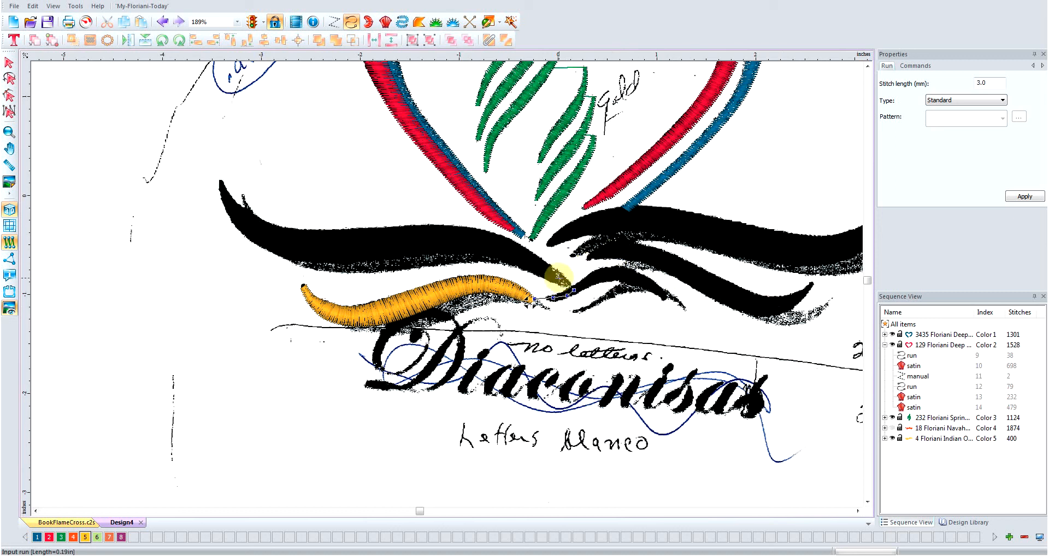
click(570, 288)
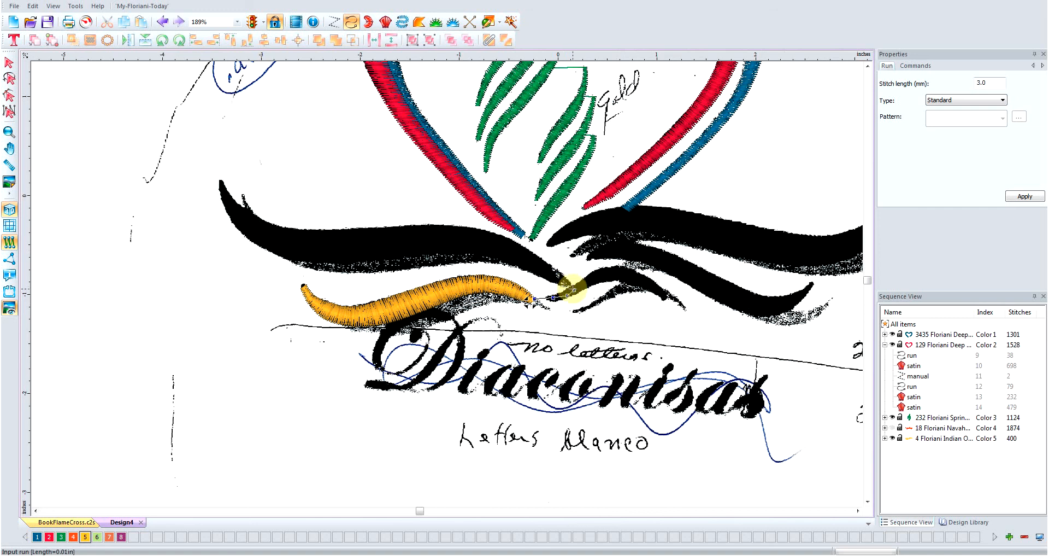
right_click(926, 357)
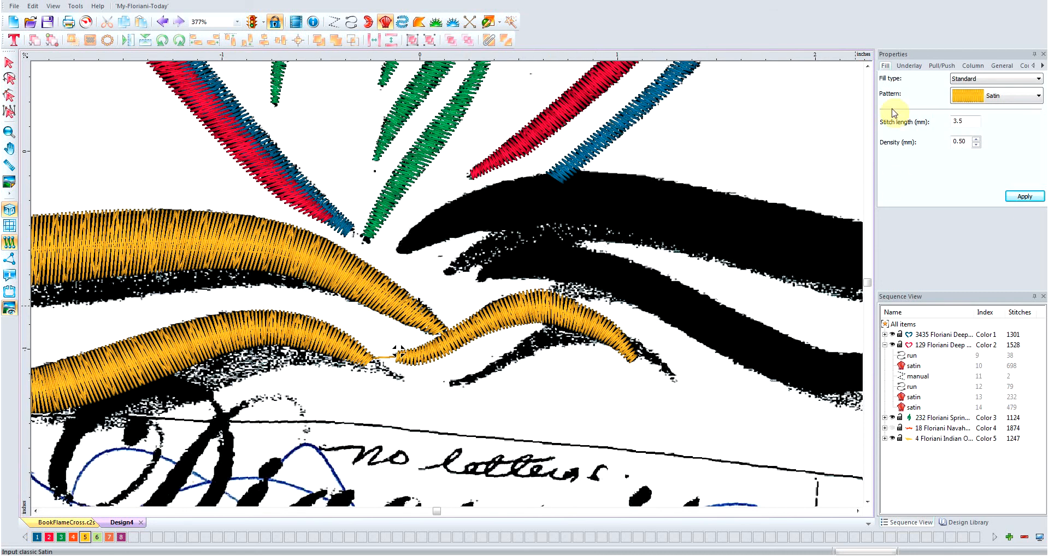
Place a manual stitch from the small yellow satin's left tip to the left part of the lower right swoosh
click(868, 67)
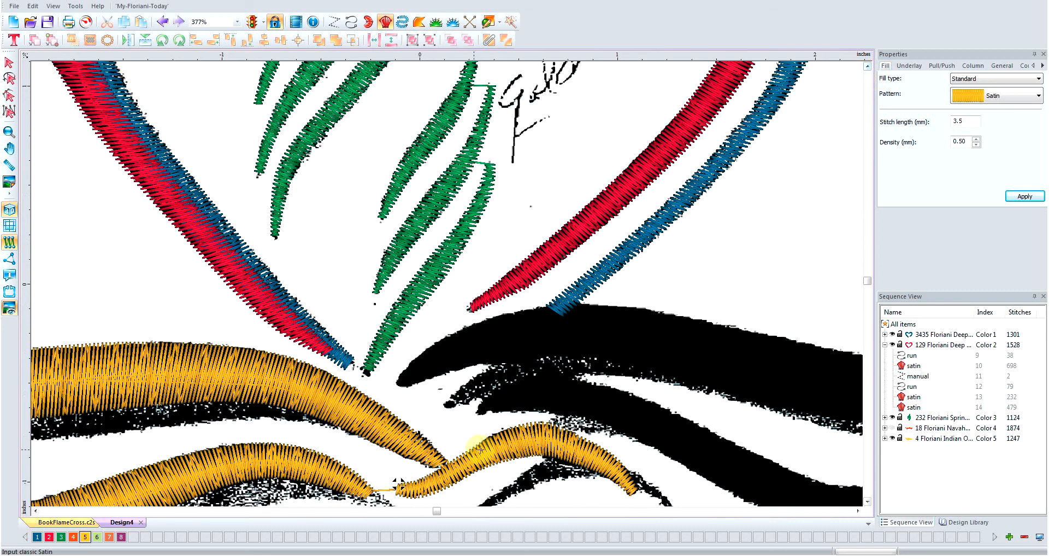
click(868, 502)
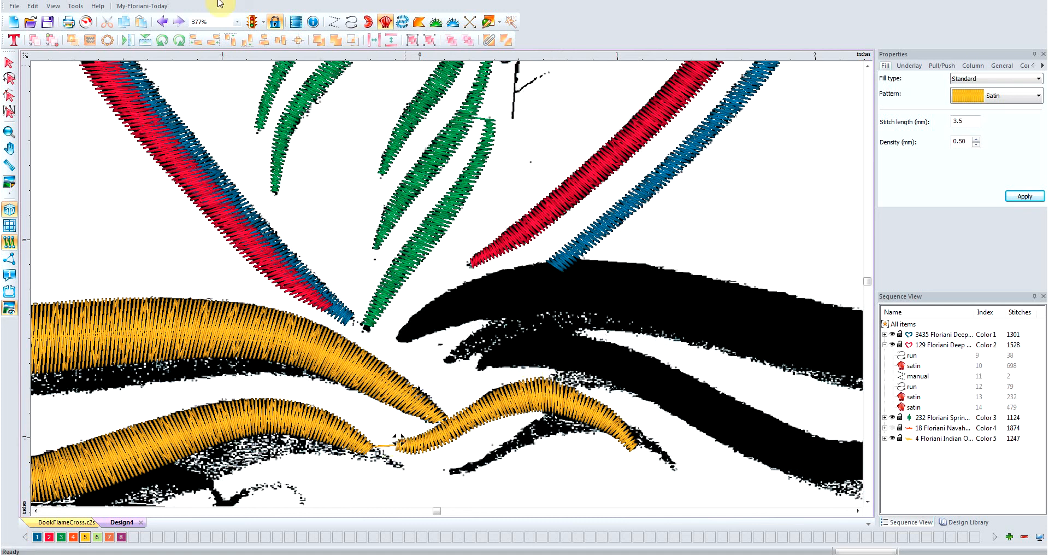
click(334, 21)
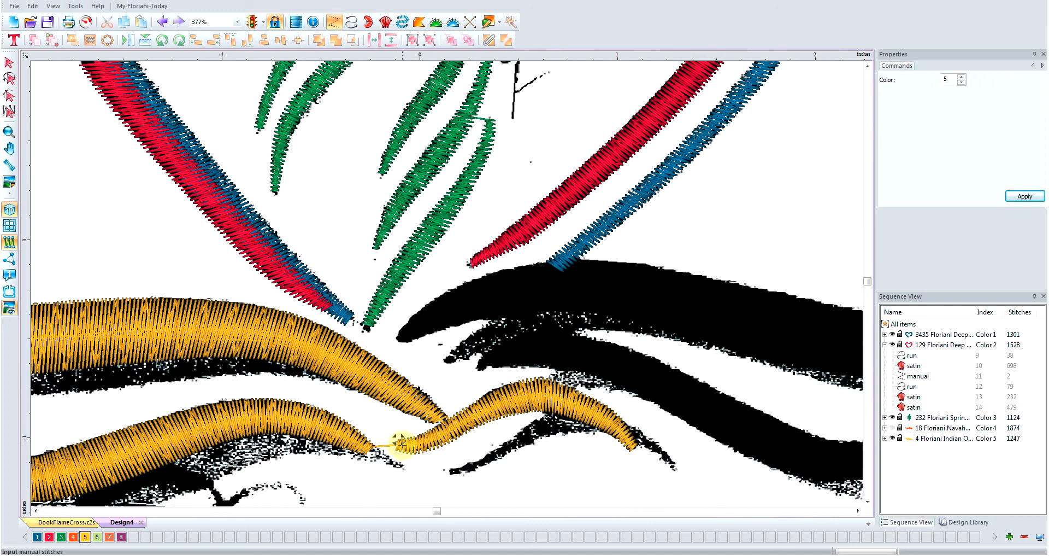
click(396, 440)
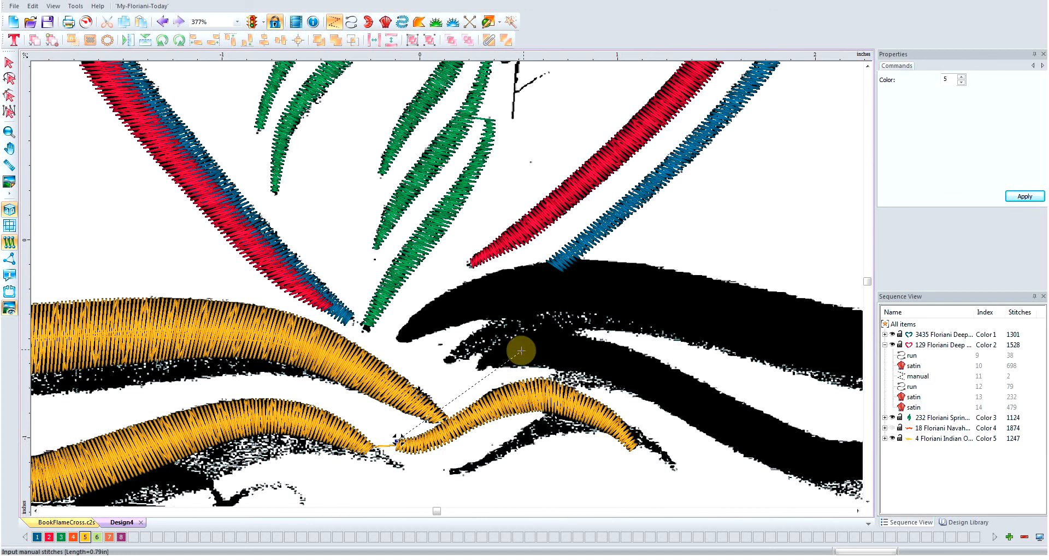
click(564, 350)
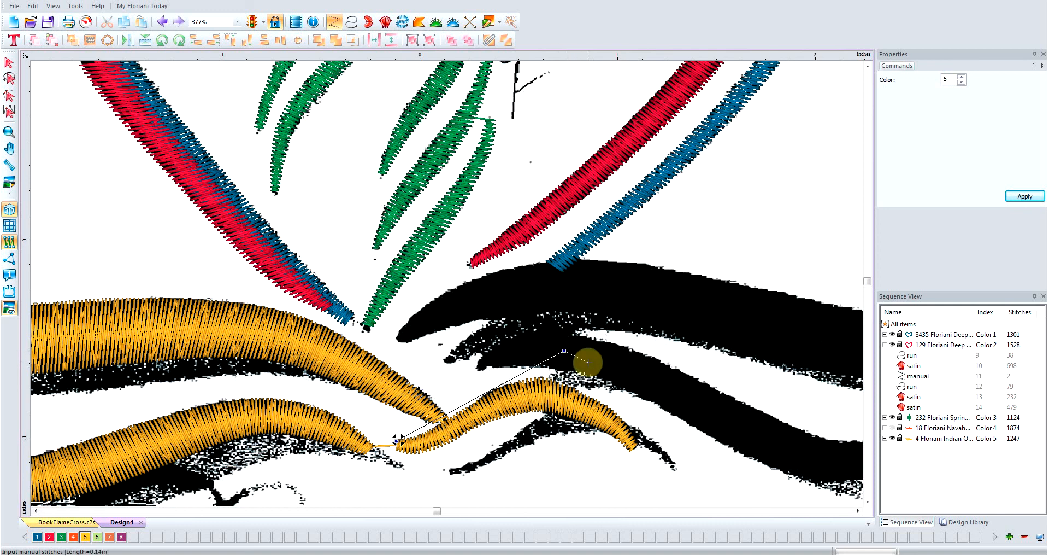
Set the new manual stitch's end command to trim and apply it
click(8, 62)
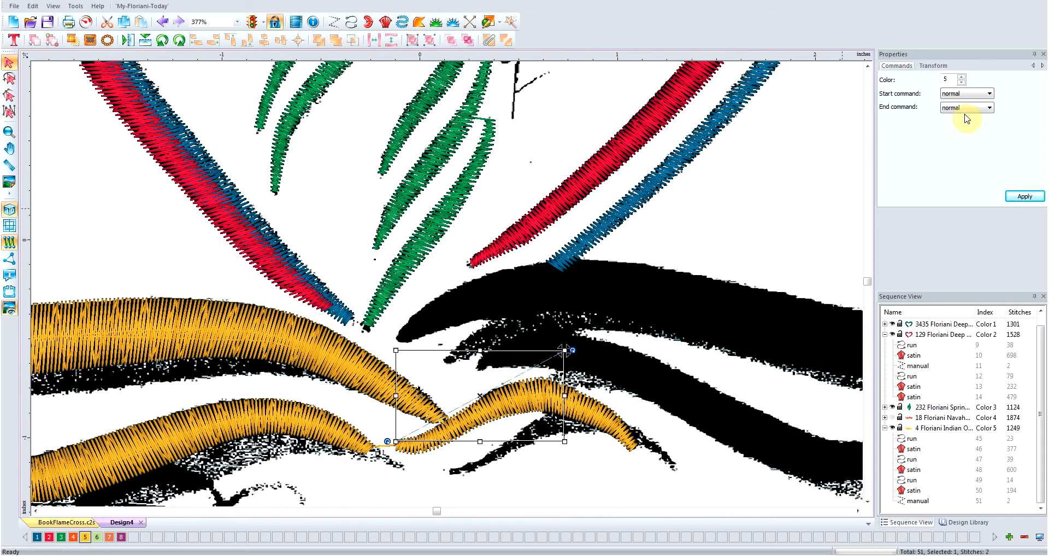
click(962, 109)
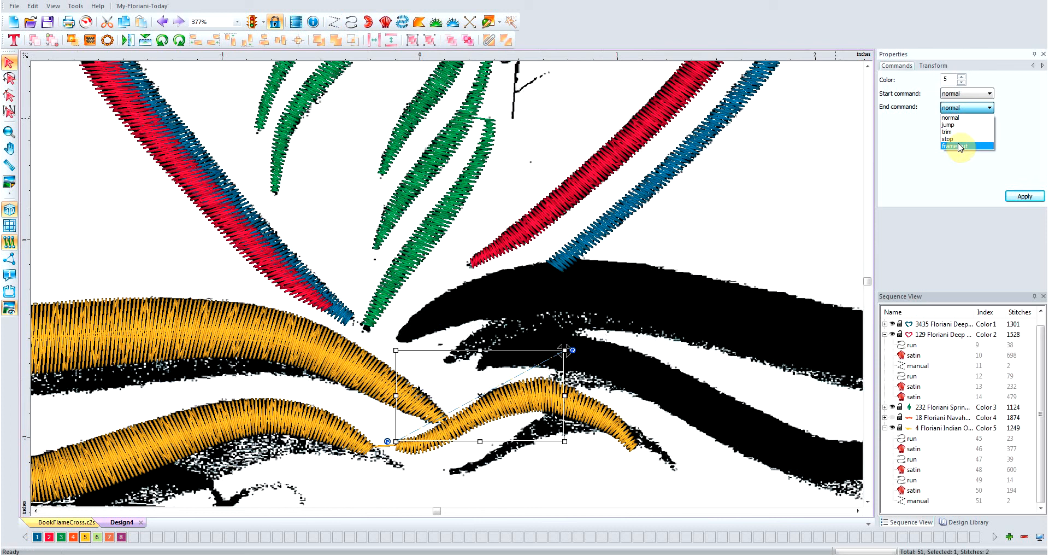
click(955, 133)
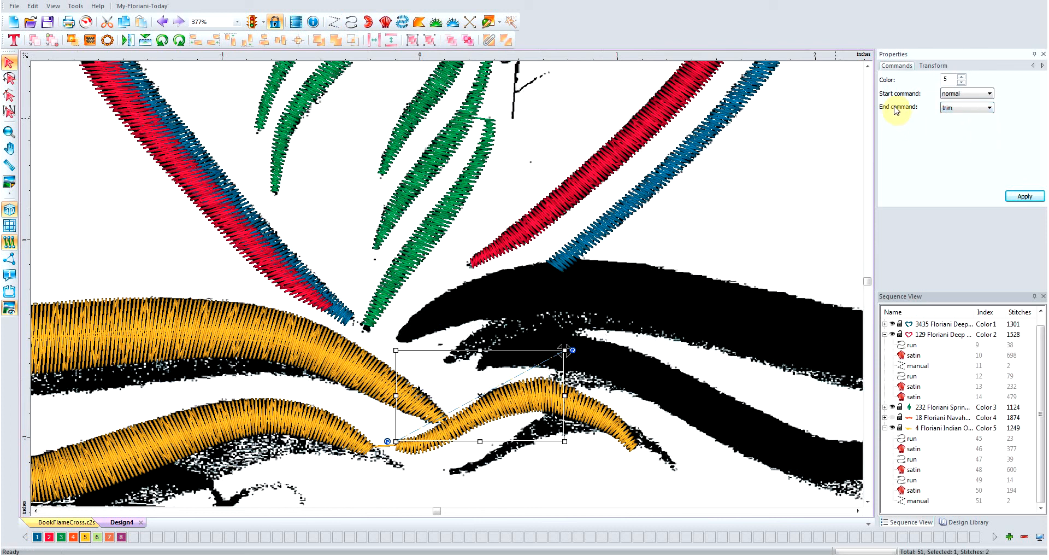
click(1015, 199)
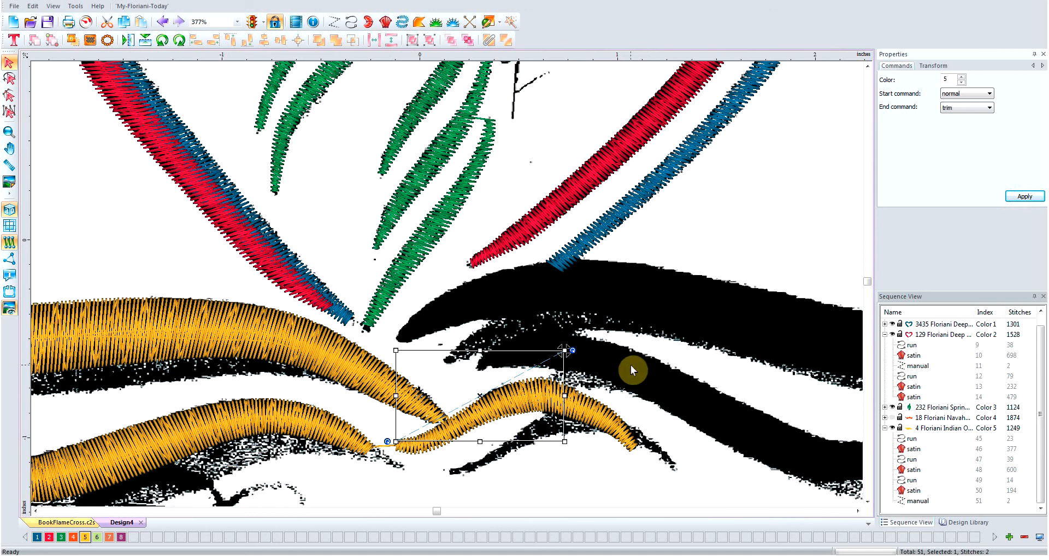
Trace a run stitch from the manual stitch's end along the middle of the lower right swoosh to its upturned right tip
click(858, 510)
click(858, 510)
click(857, 510)
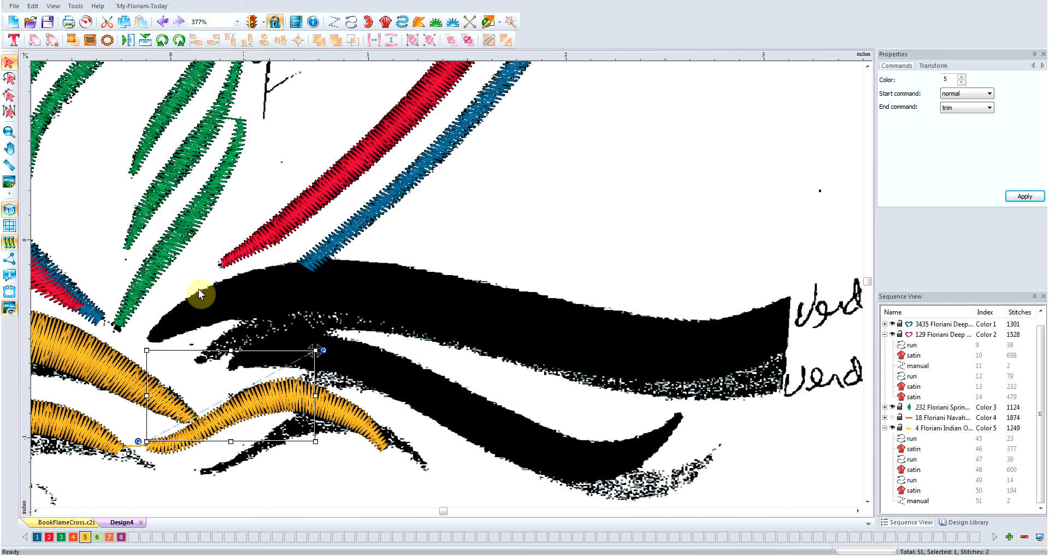
click(348, 22)
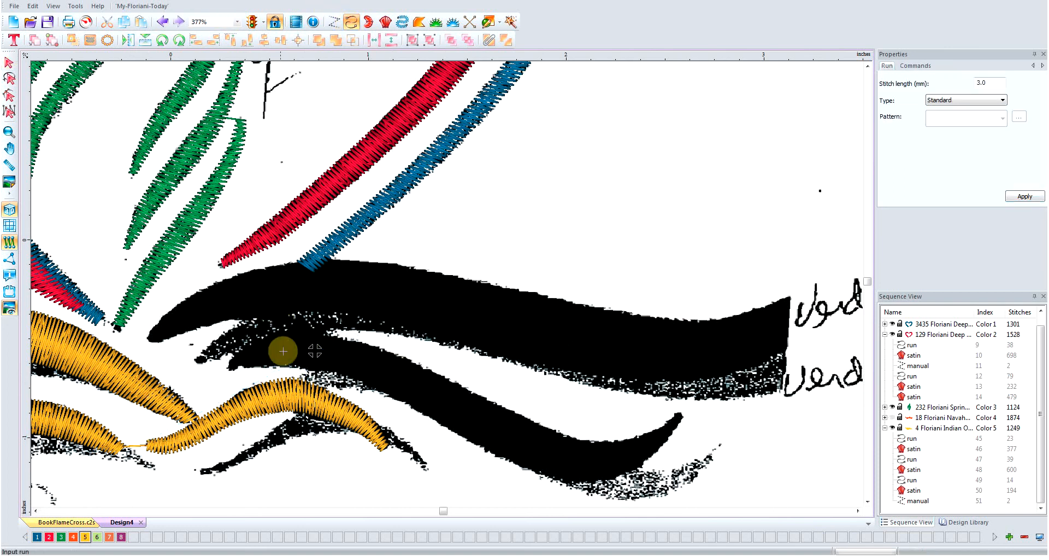
click(315, 351)
click(337, 355)
click(383, 373)
click(413, 386)
click(456, 406)
click(503, 429)
click(521, 440)
click(547, 450)
click(583, 461)
click(612, 460)
click(634, 453)
click(657, 443)
click(668, 432)
click(678, 418)
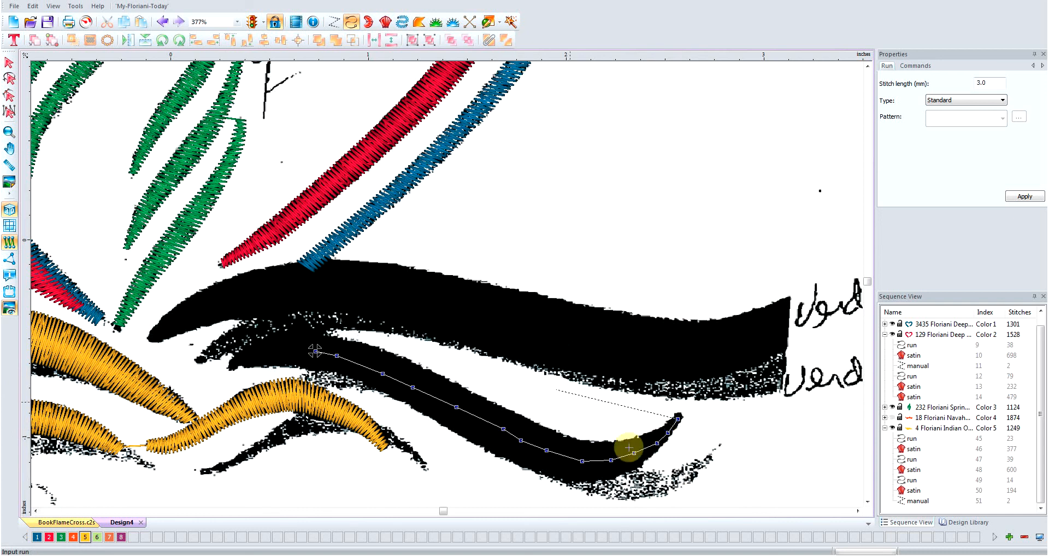
key(Return)
Start a classic satin at the lower right swoosh's right tip and carry it leftward around the lower bend, leaving out the speckled shadow
click(385, 22)
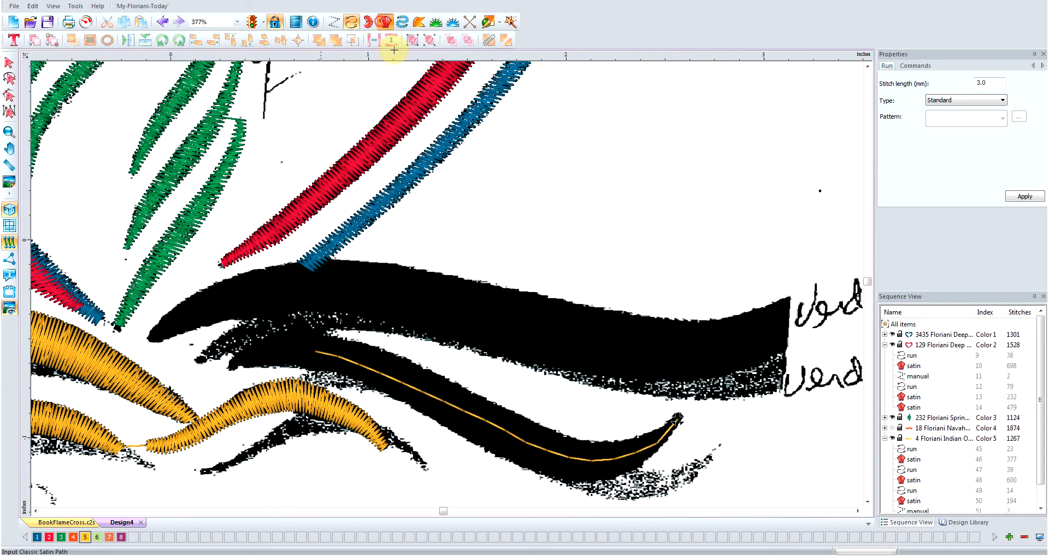
click(677, 415)
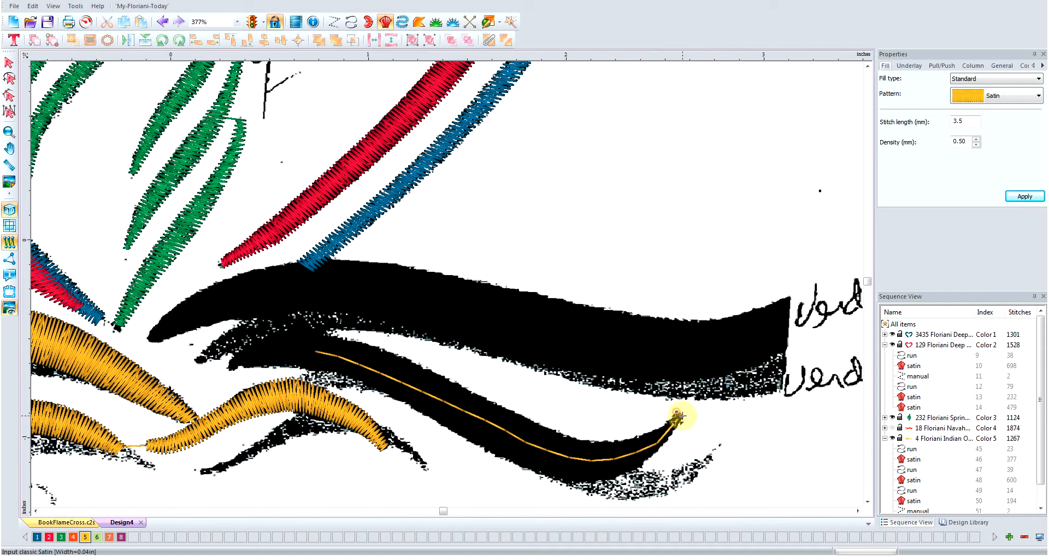
click(684, 418)
click(657, 431)
click(663, 449)
click(625, 440)
click(631, 473)
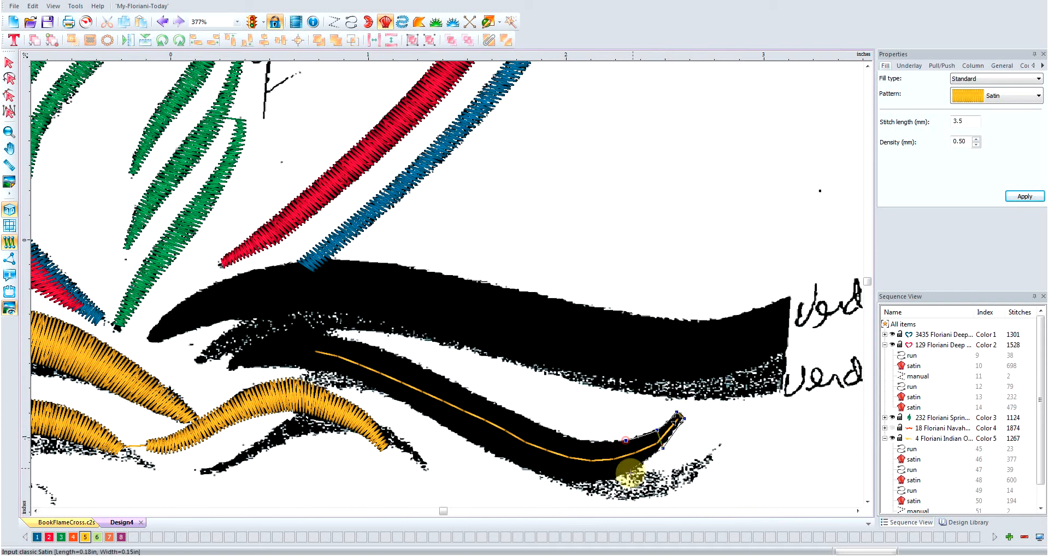
click(587, 440)
click(582, 484)
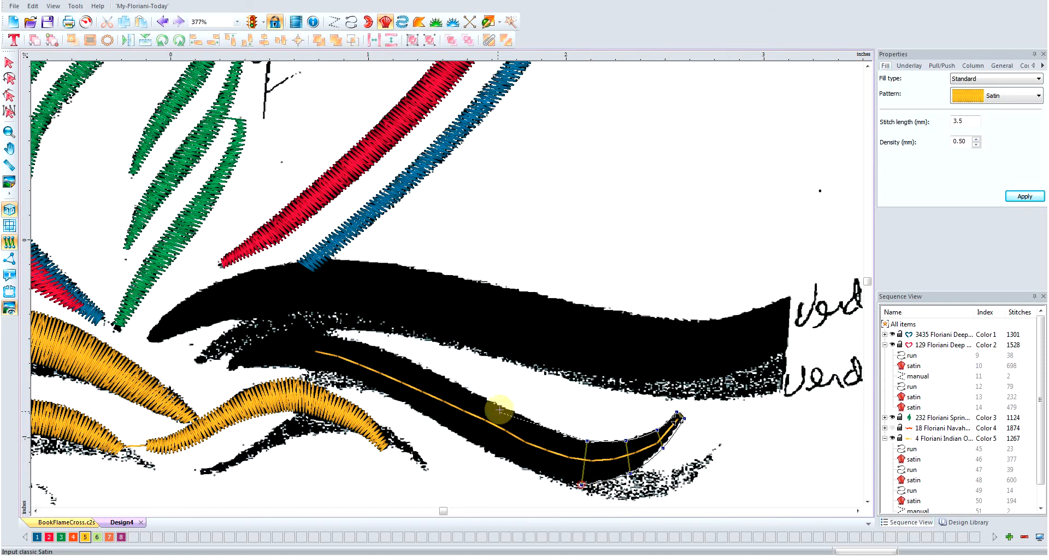
Continue the classic satin leftward up the lower right swoosh's sloping middle part, spanning its full width
click(523, 418)
click(500, 457)
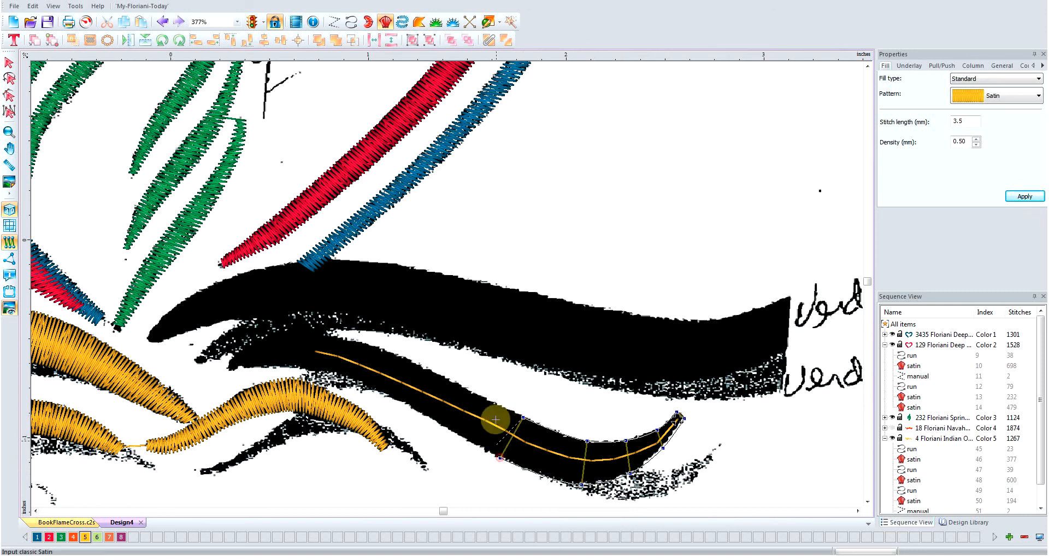
click(471, 391)
click(450, 430)
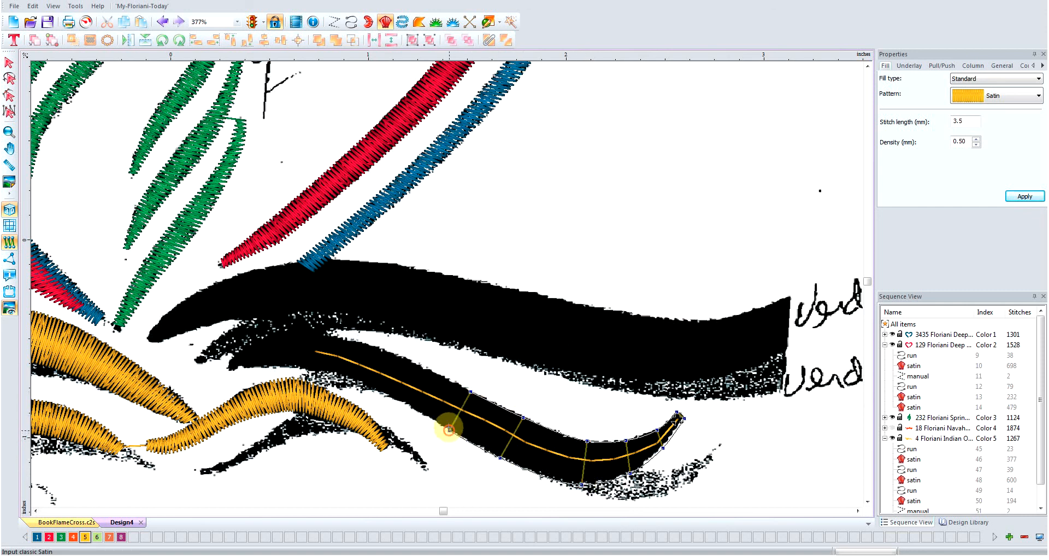
click(420, 364)
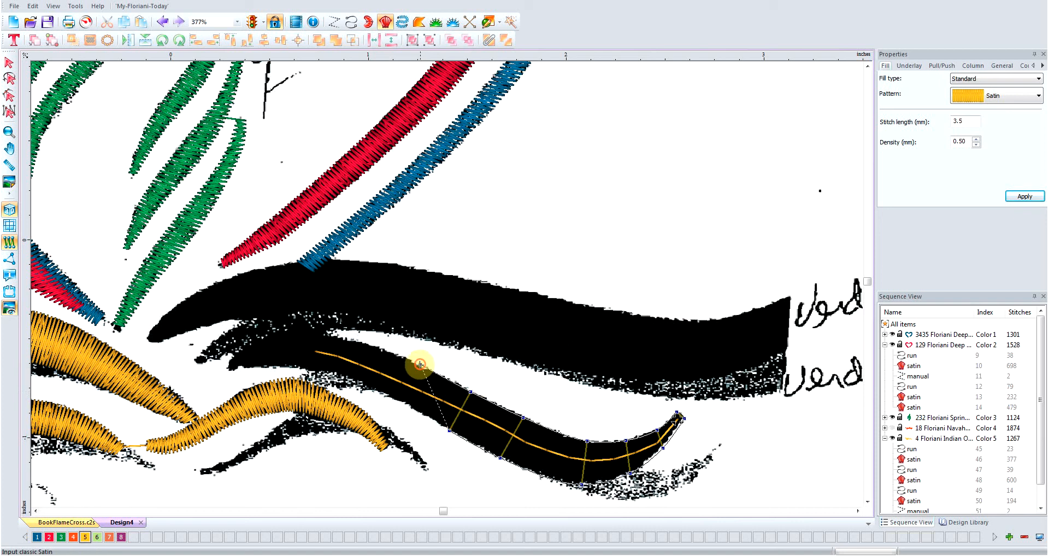
click(393, 398)
click(373, 346)
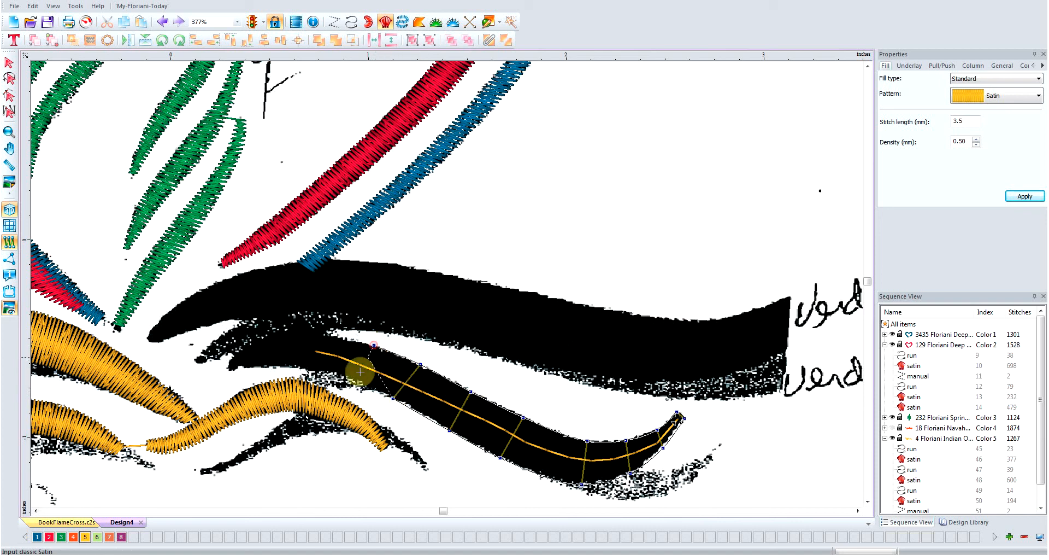
click(357, 381)
Continue the classic satin over the lower right swoosh's crest and down to its narrow left tip, and finish it
click(319, 332)
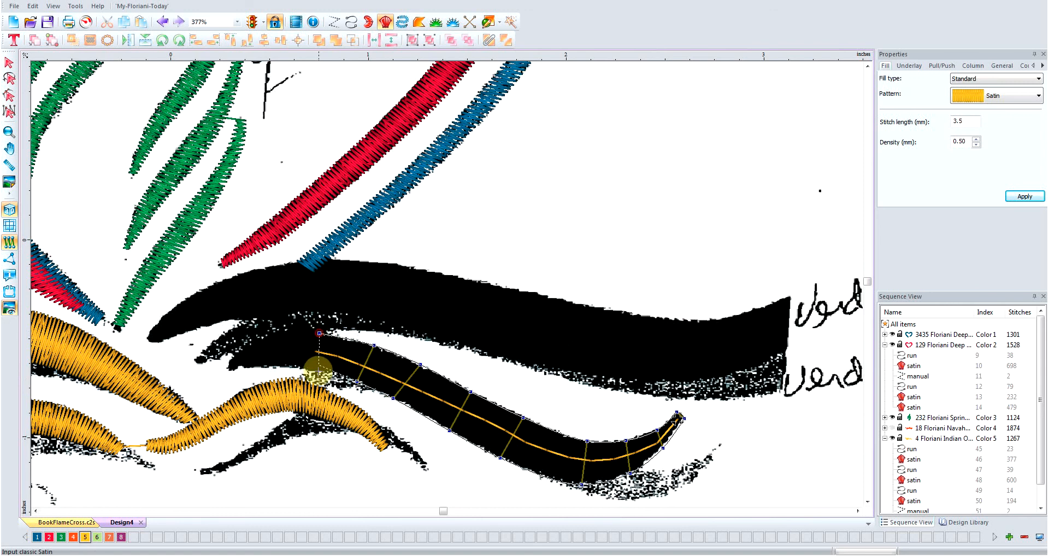
click(316, 371)
click(281, 331)
click(282, 365)
click(258, 338)
click(264, 368)
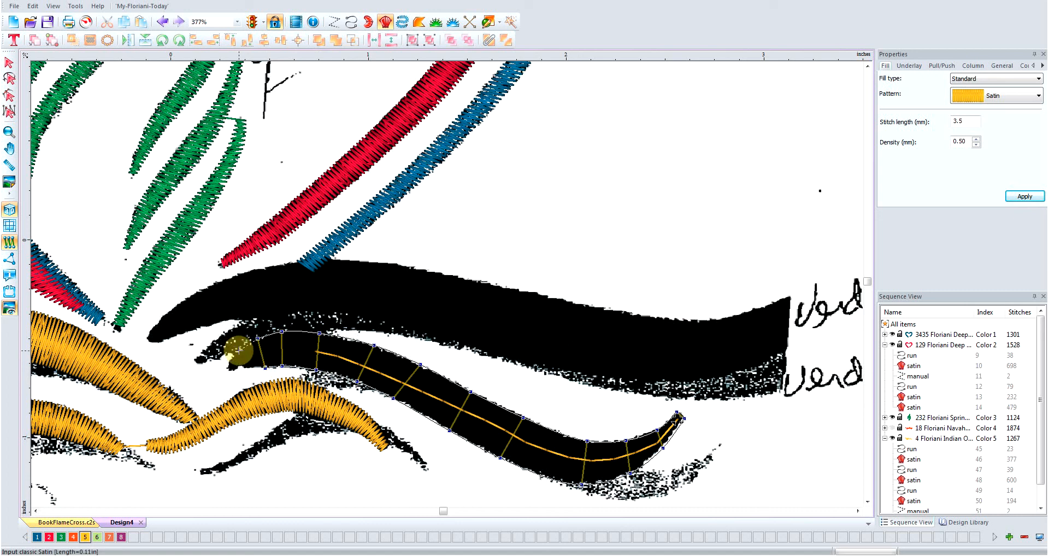
click(239, 349)
click(249, 366)
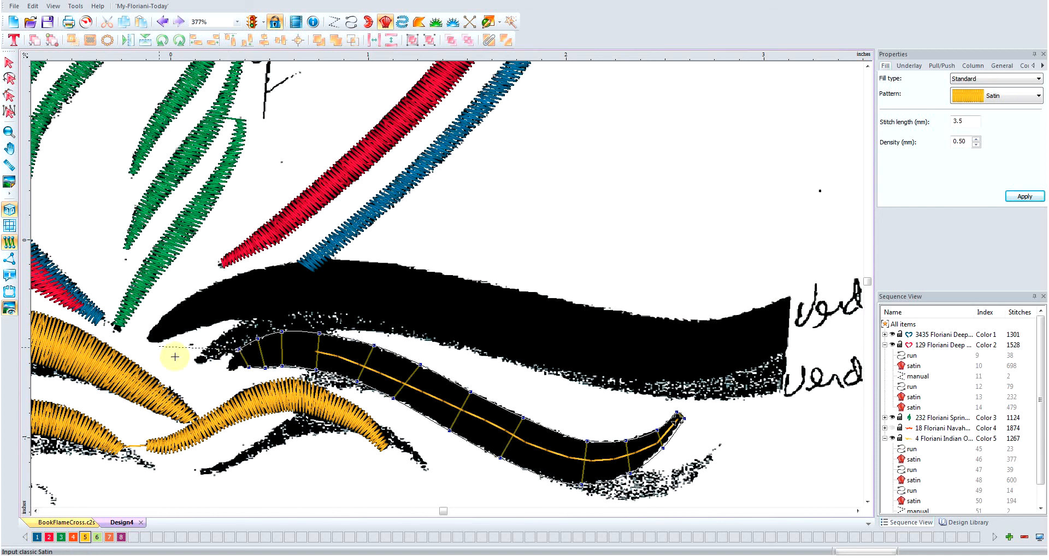
click(227, 364)
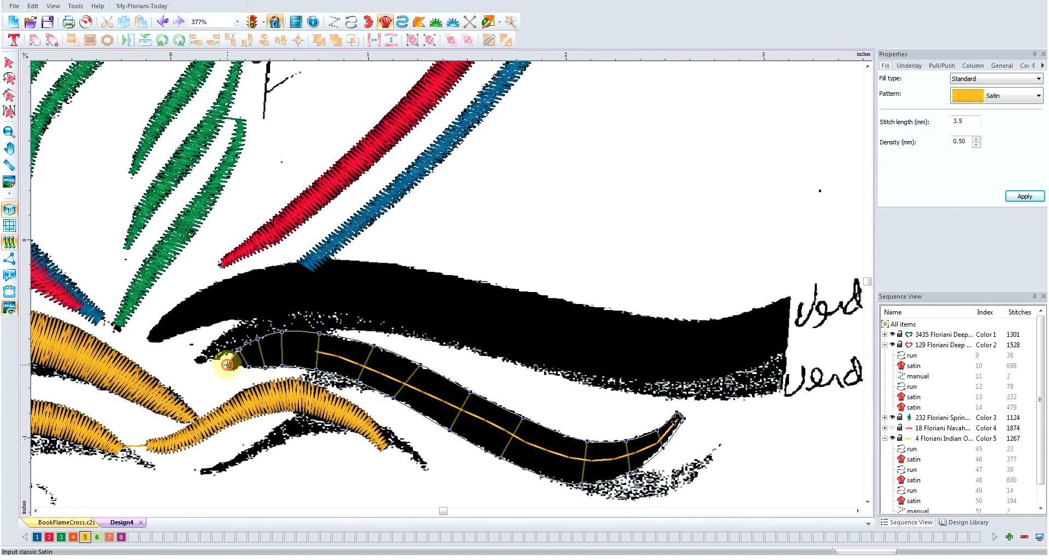
key(Return)
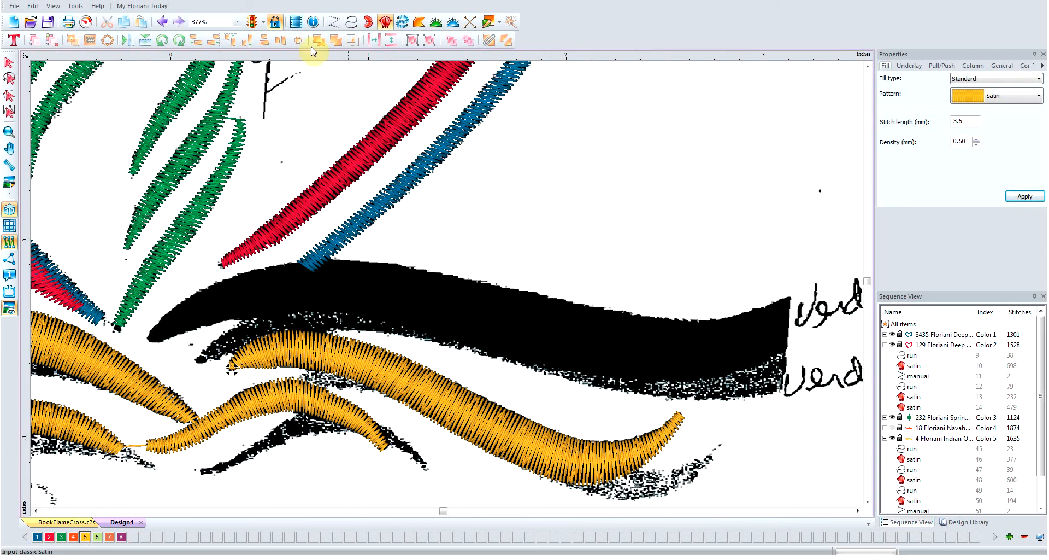
Place a manual stitch from the new satin's left tip to the right part of the upper right swoosh
click(334, 21)
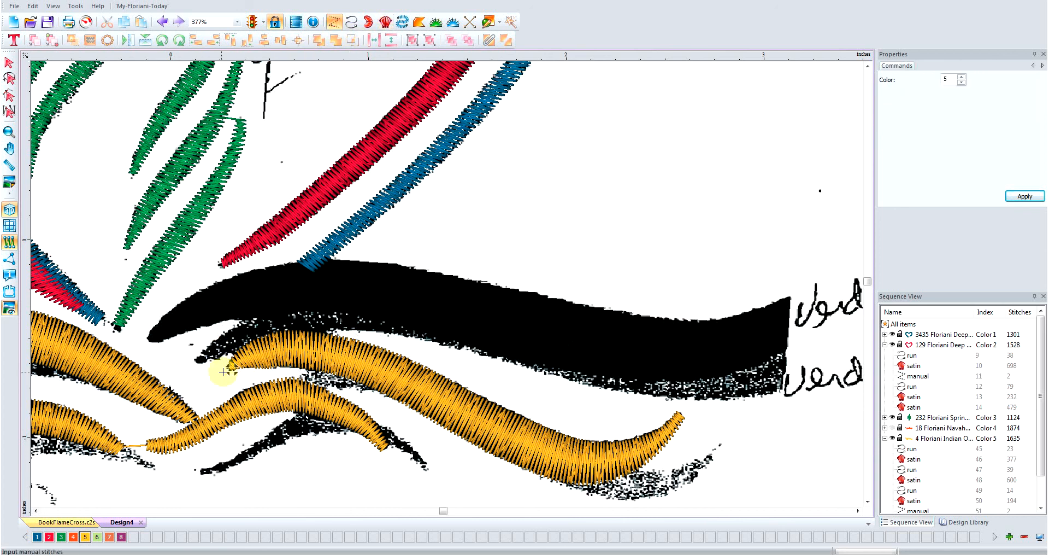
click(230, 369)
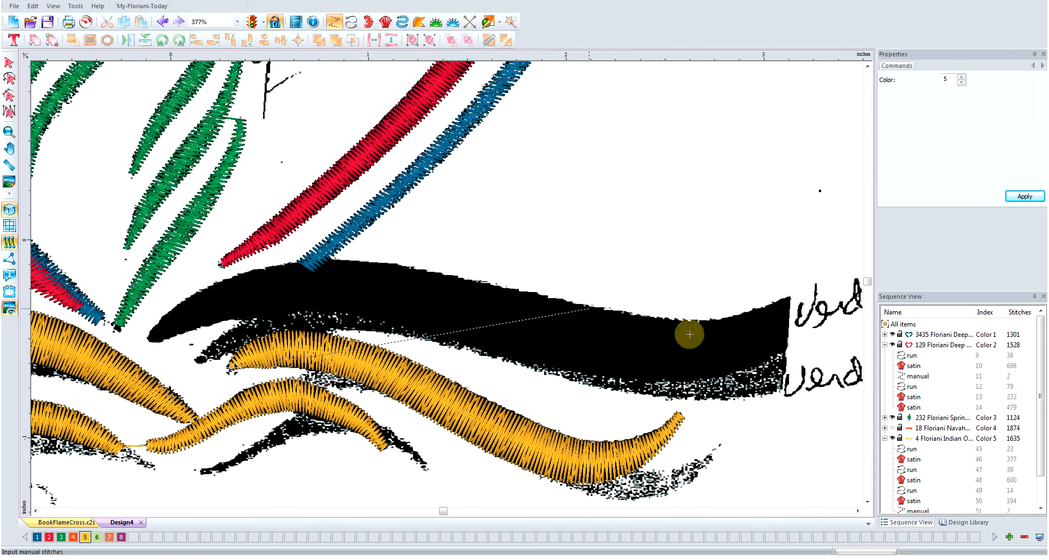
click(705, 344)
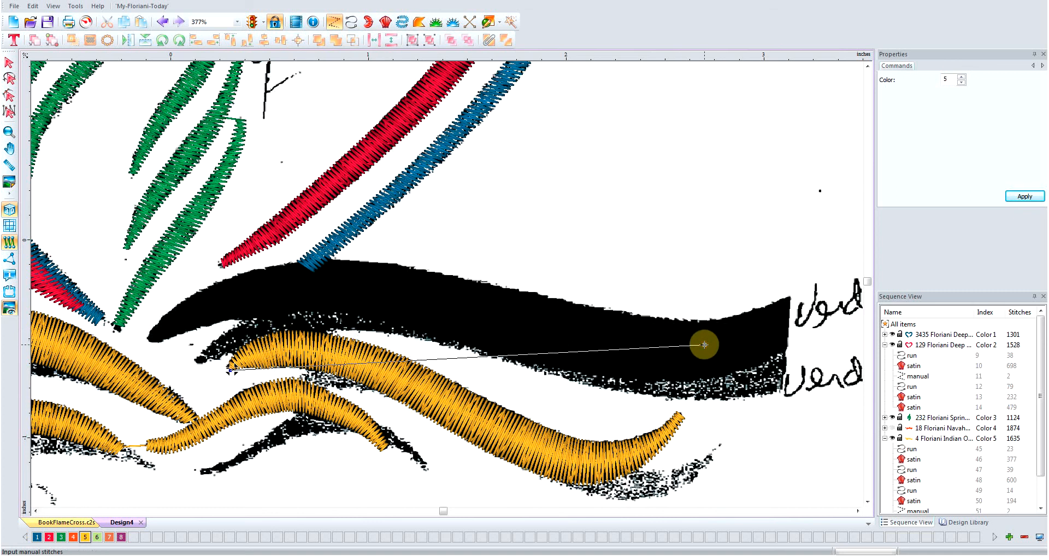
Apply trim as the end command of the manual stitch leading to the upper right swoosh
click(9, 62)
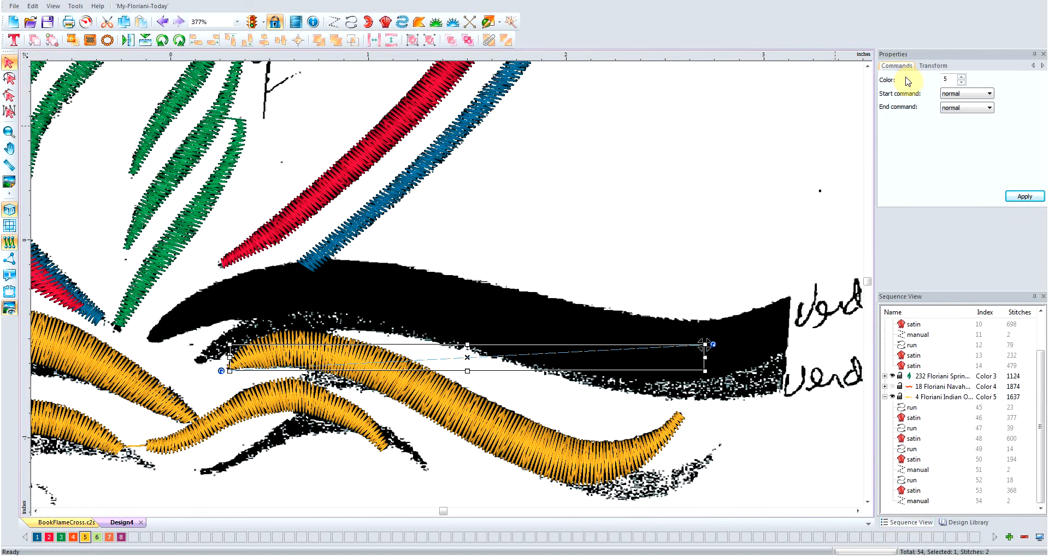
click(956, 108)
click(949, 132)
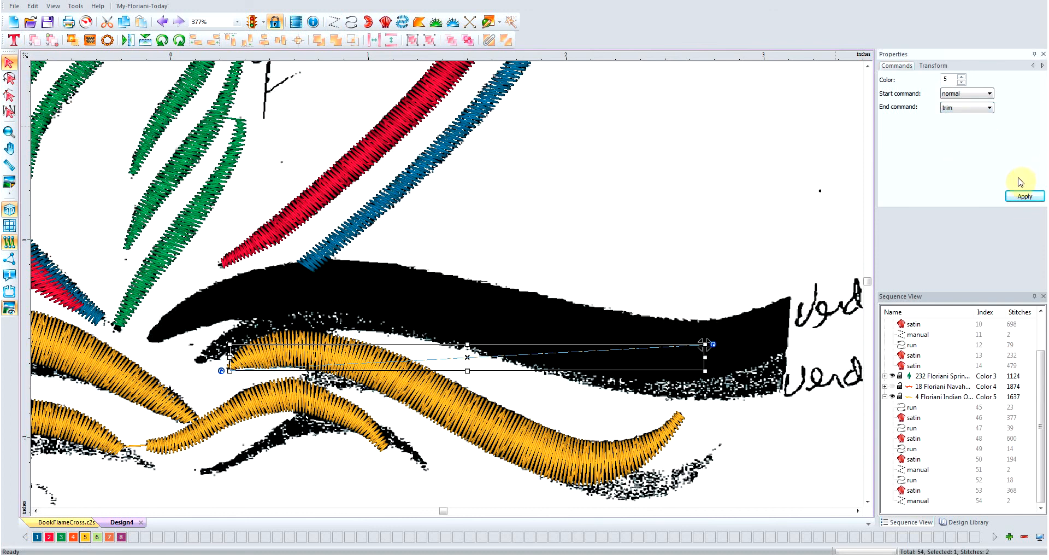
click(1018, 196)
Trace a run stitch from the manual stitch's end leftward along the upper right swoosh to its left tip
click(350, 22)
scroll(732, 355, down, 2)
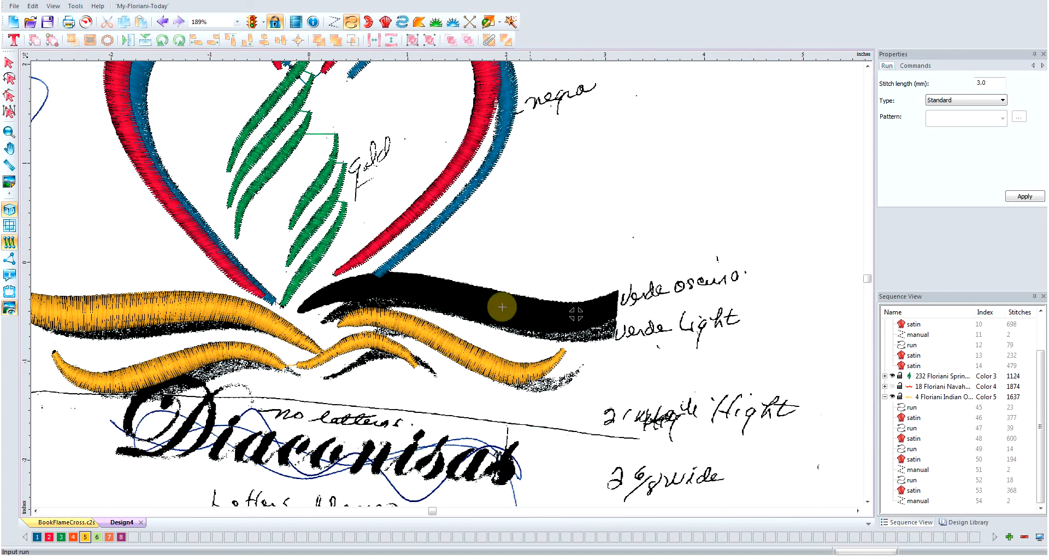
click(573, 314)
click(522, 311)
click(466, 295)
click(431, 291)
click(387, 287)
click(360, 286)
click(328, 296)
click(308, 303)
Bring the run stitch back along the upper right swoosh from its left tip to its blunt right end, and finish it
click(344, 291)
click(366, 284)
click(416, 290)
click(466, 299)
click(486, 302)
click(528, 309)
click(547, 315)
click(577, 315)
click(592, 311)
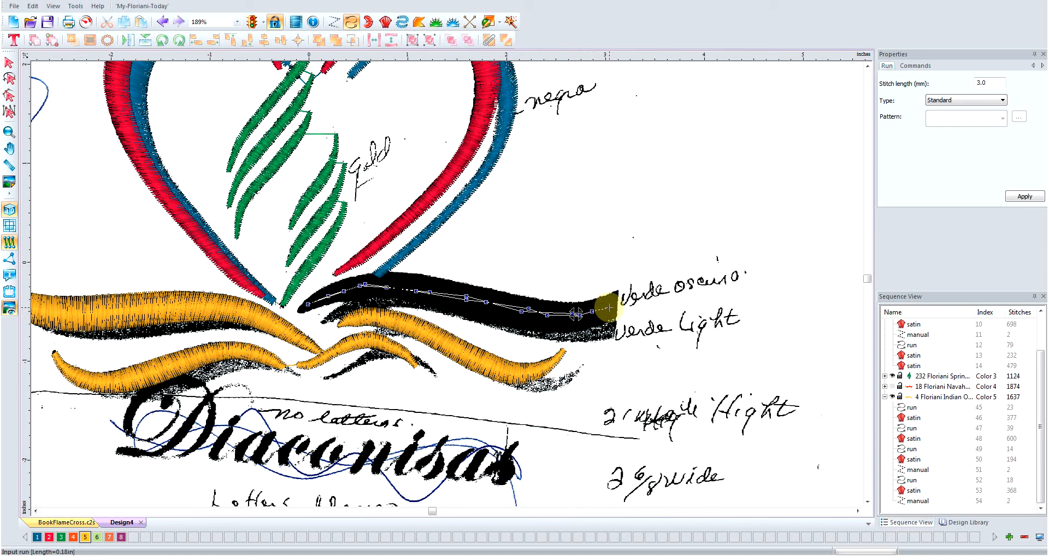
right_click(612, 304)
key(Return)
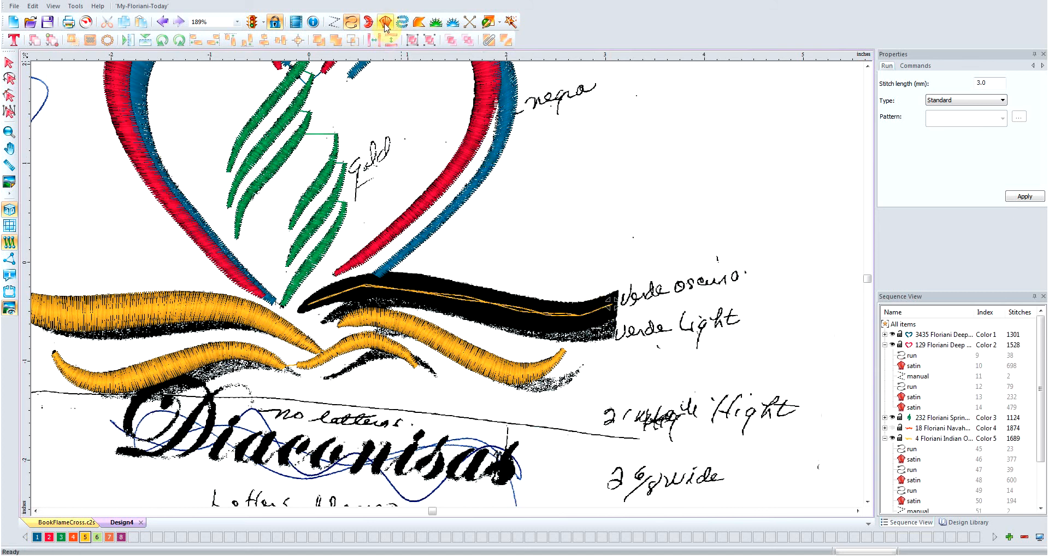
Start a classic satin at the upper right swoosh's blunt right end and carry it leftward across the swoosh's lowest part
click(298, 309)
click(613, 295)
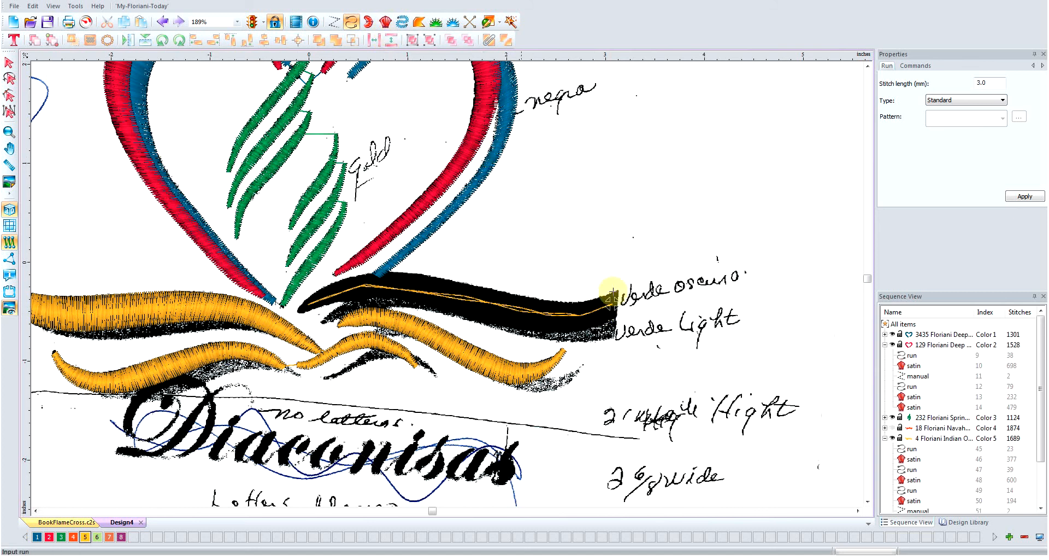
click(385, 21)
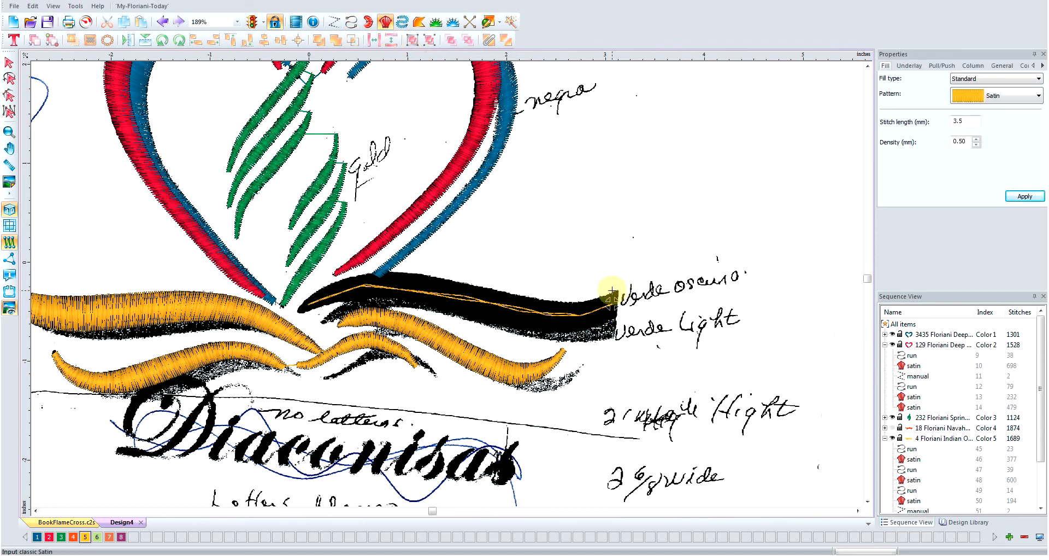
click(616, 290)
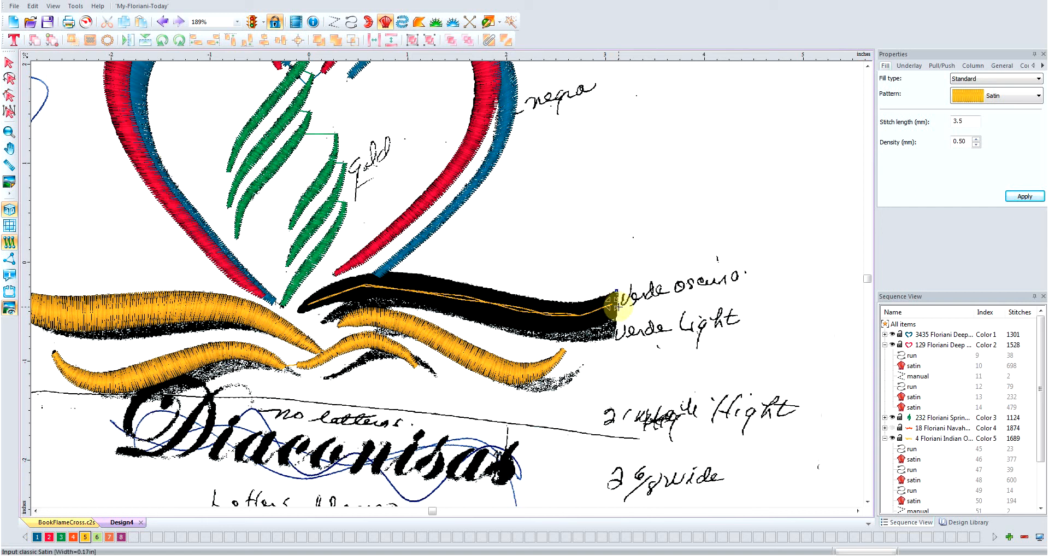
click(618, 305)
click(616, 319)
click(616, 318)
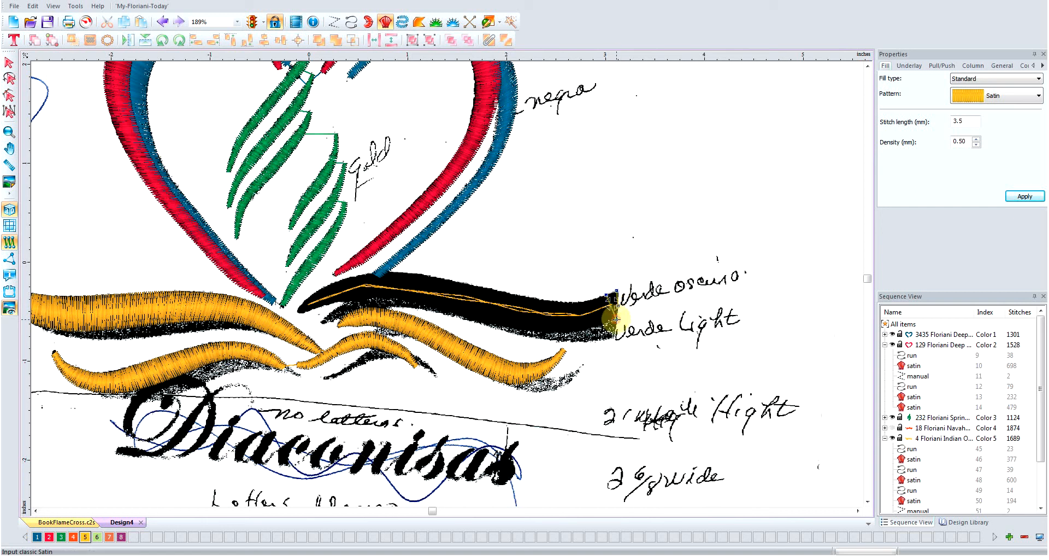
click(576, 301)
click(579, 332)
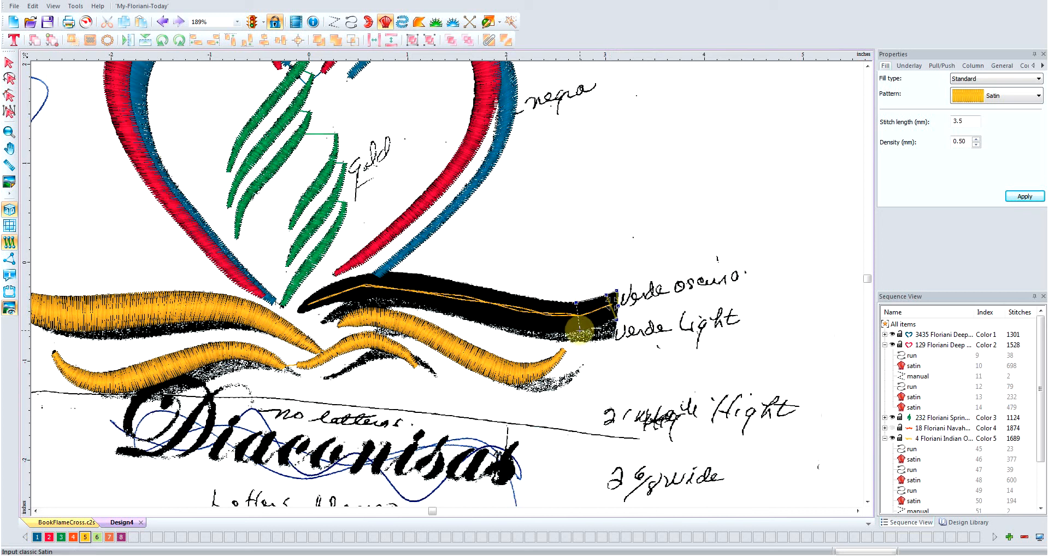
Carry the classic satin leftward along the upper right swoosh, from its lowest part up to its crest
click(542, 298)
click(535, 332)
click(486, 287)
click(470, 318)
click(440, 277)
click(438, 309)
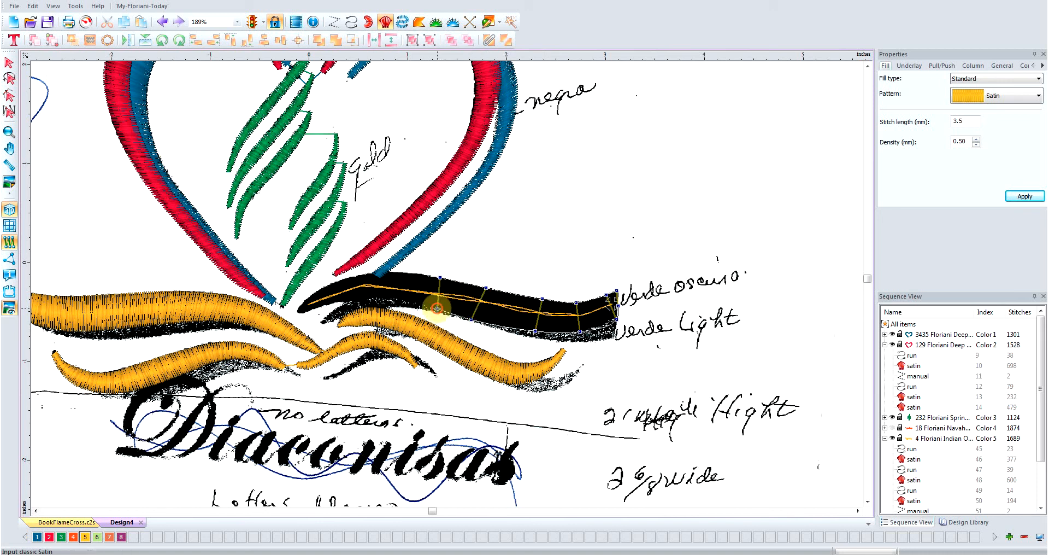
click(407, 273)
click(405, 302)
click(372, 273)
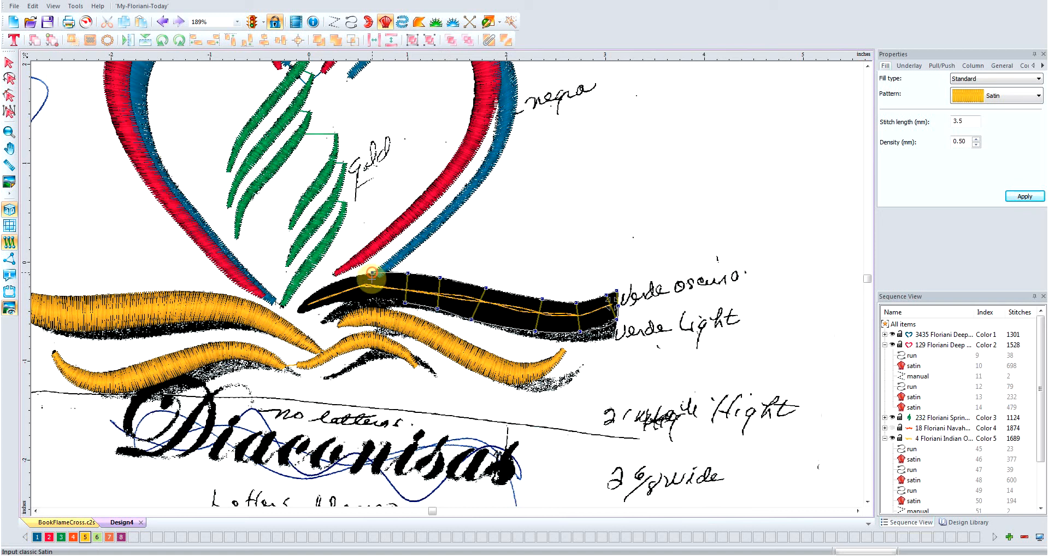
click(374, 298)
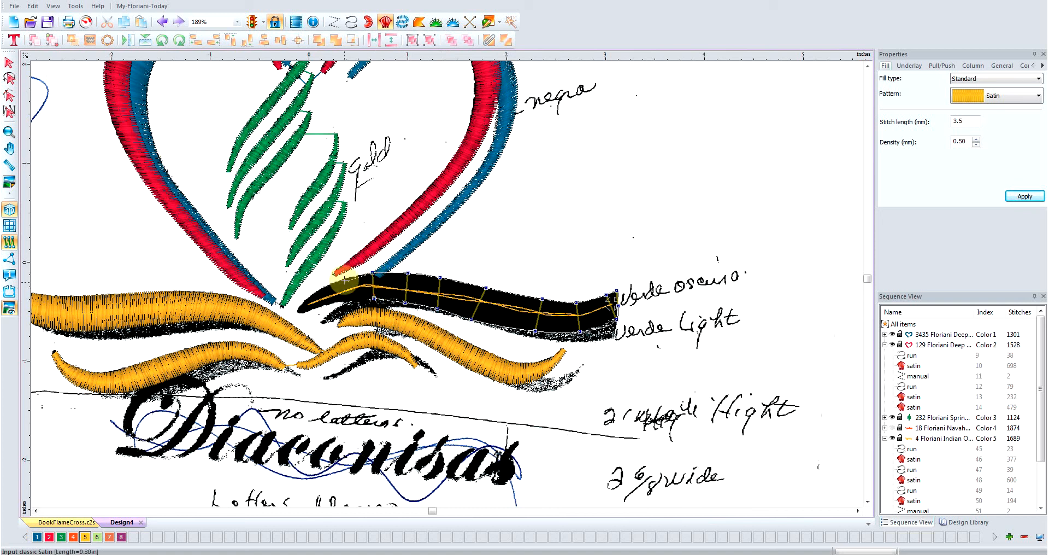
Continue the classic satin from the upper right swoosh's crest down to its pointed left tip and finish it
click(345, 278)
click(351, 300)
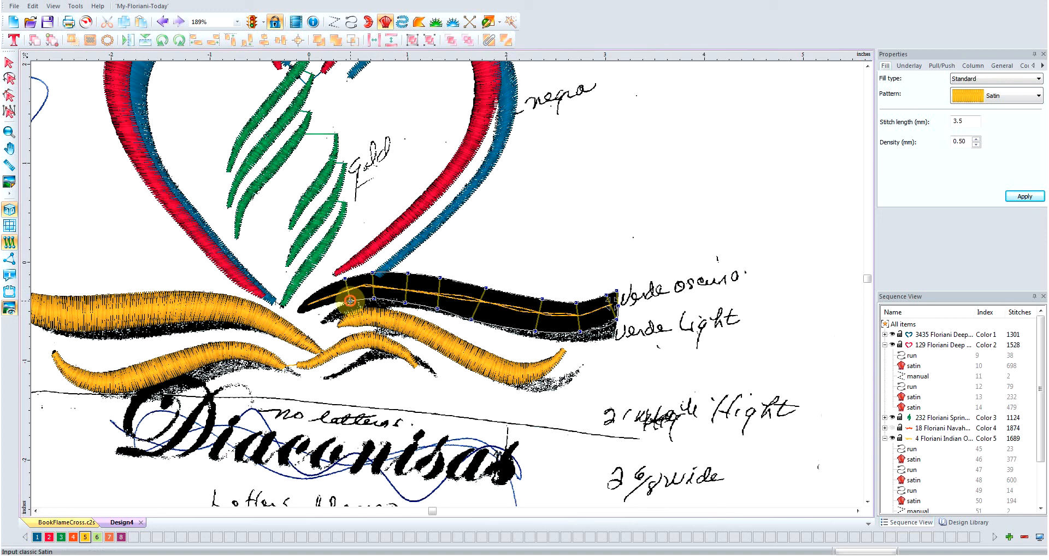
click(325, 285)
click(330, 303)
click(308, 296)
click(315, 309)
click(302, 302)
click(307, 310)
click(299, 310)
click(302, 311)
key(Return)
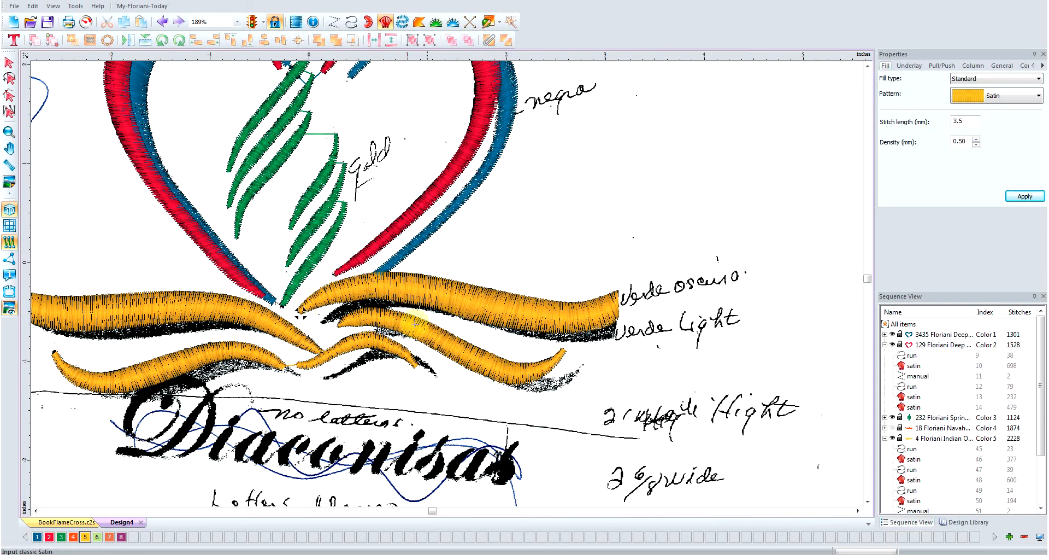
scroll(622, 304, up, 1)
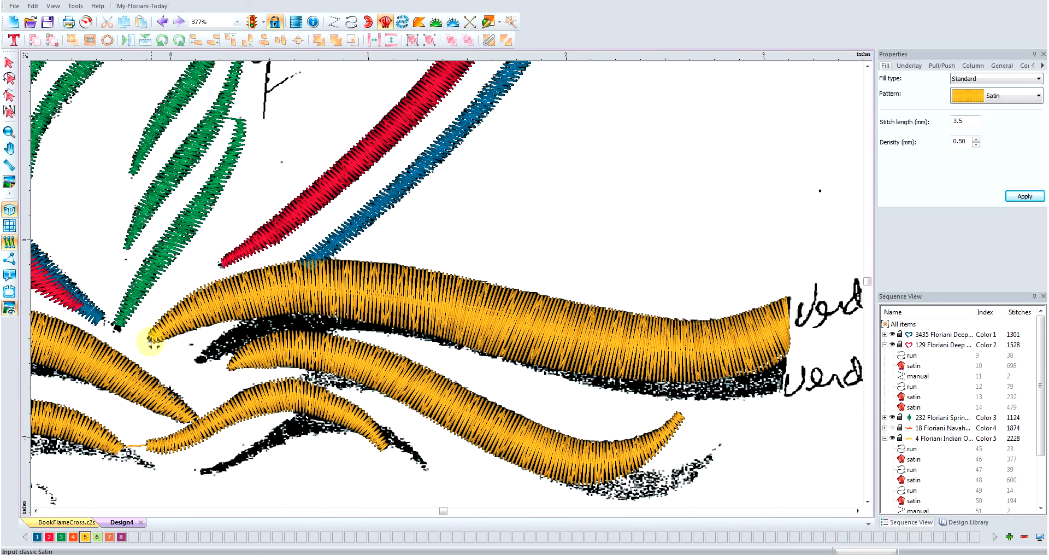
scroll(149, 341, down, 1)
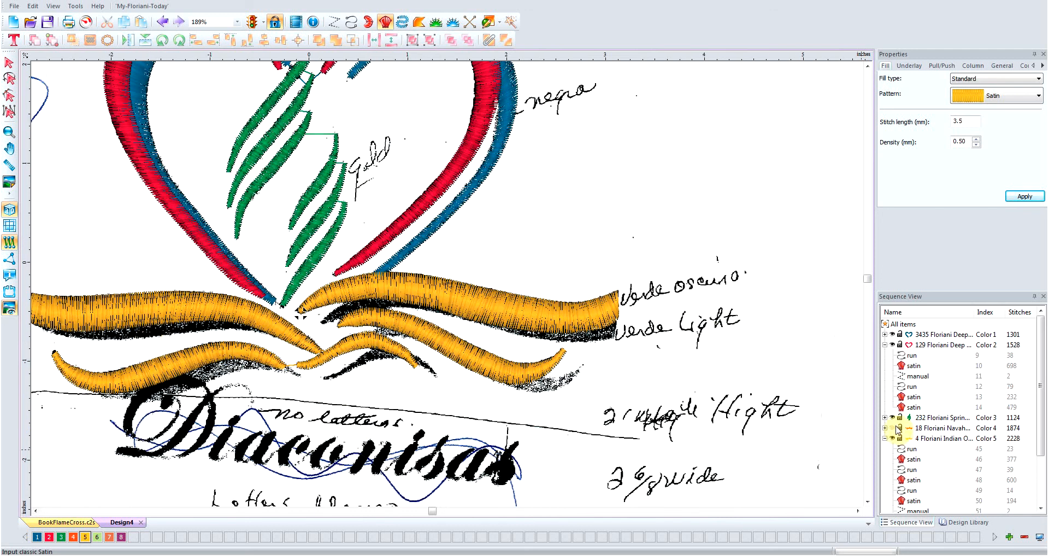
Show the hidden Color 4 shadow swooshes and bring the whole design into view
click(898, 428)
click(762, 243)
scroll(434, 387, down, 1)
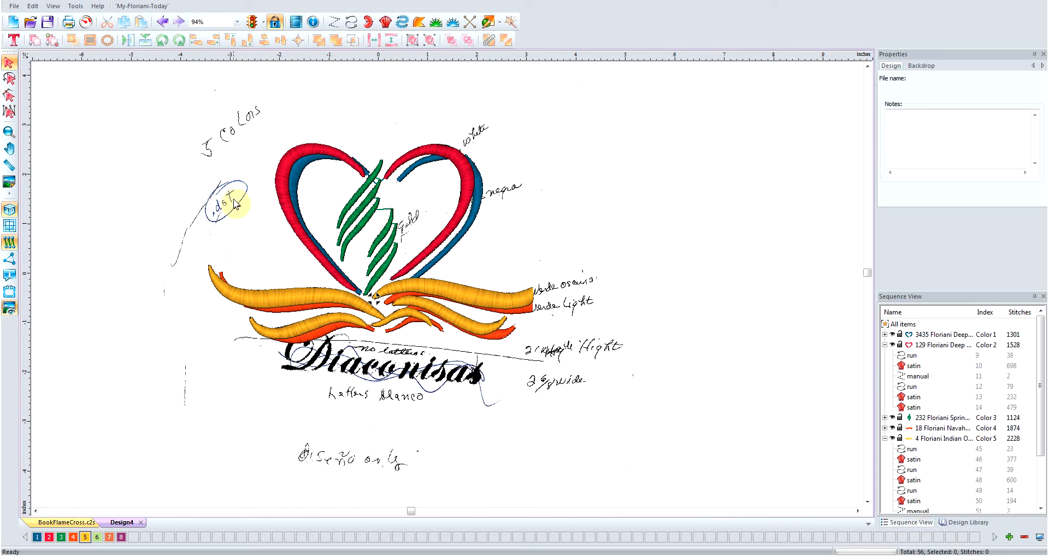
Resize the entire design proportionally to a height of 2 inches and move it onto the blank area right of the scanned logo
drag(128, 105, 615, 383)
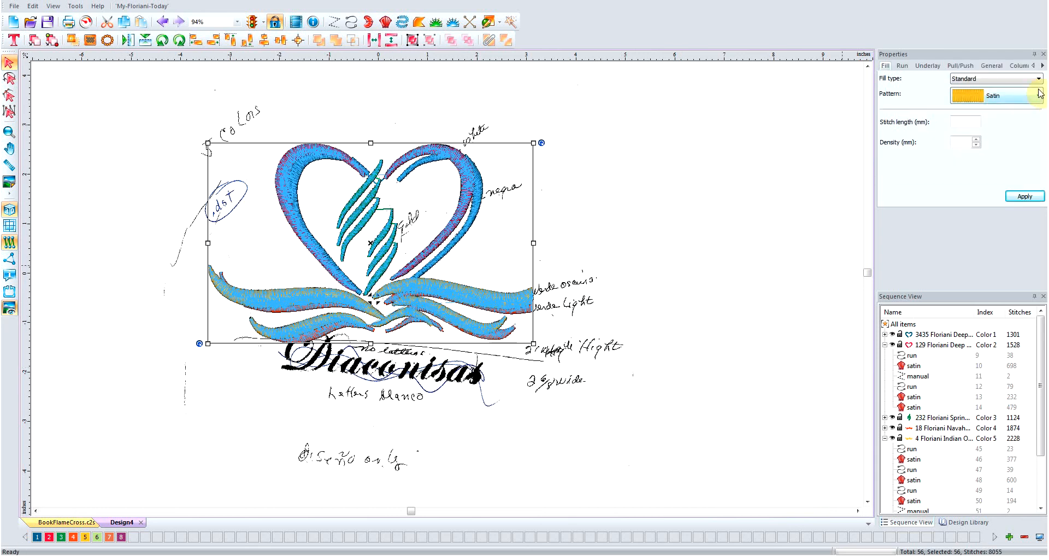
click(1042, 65)
click(1042, 65)
click(1042, 65)
click(1042, 65)
click(1008, 66)
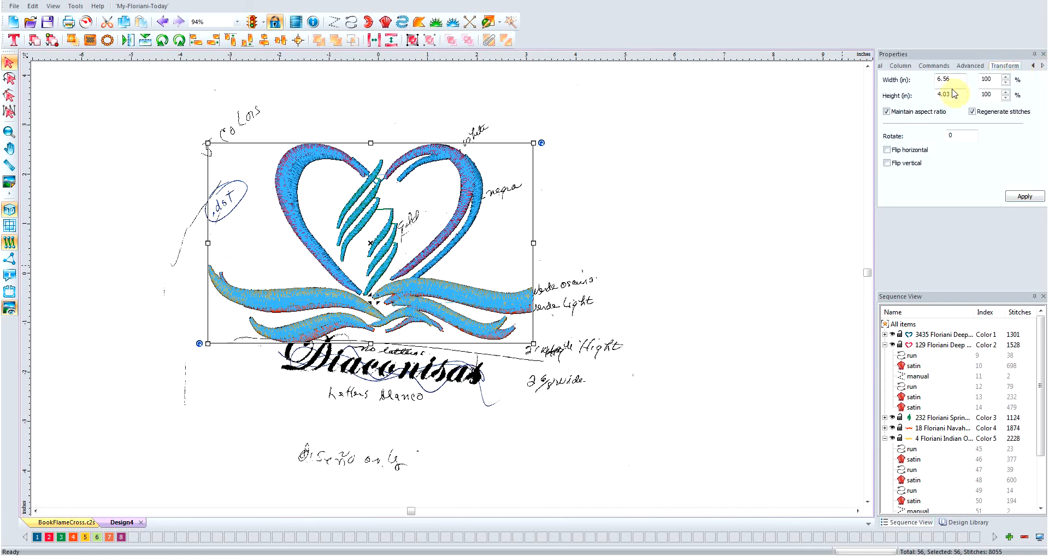
double_click(951, 95)
text(2)
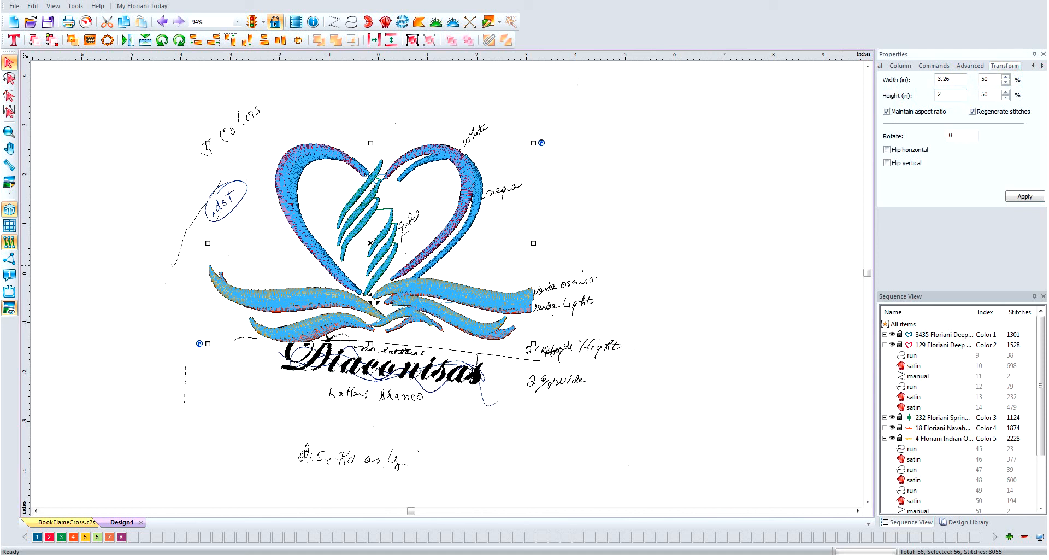
click(1018, 196)
drag(385, 269, 672, 223)
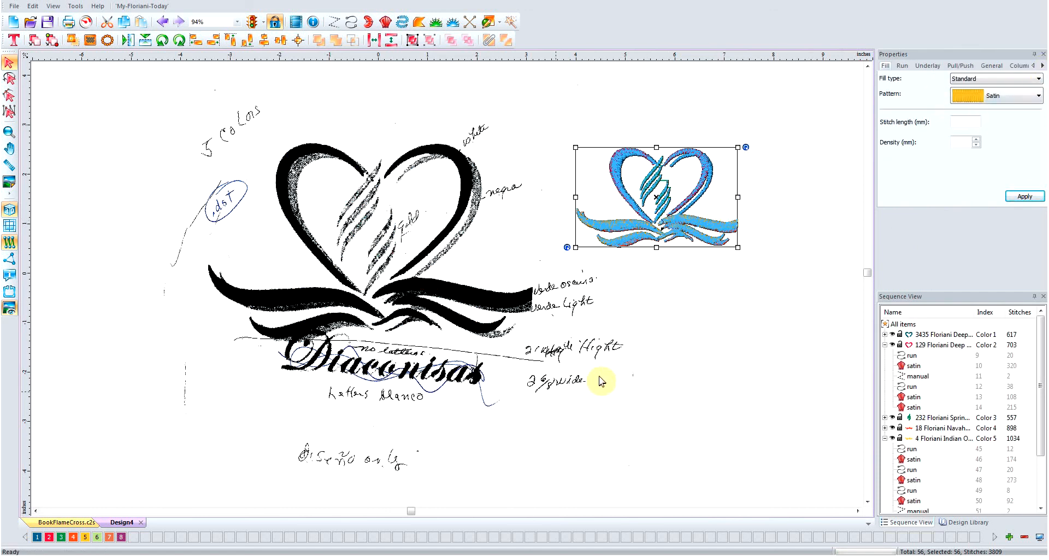
Check the resized design's width and height against the handwritten size notes, and deselect it
click(1043, 65)
click(1043, 65)
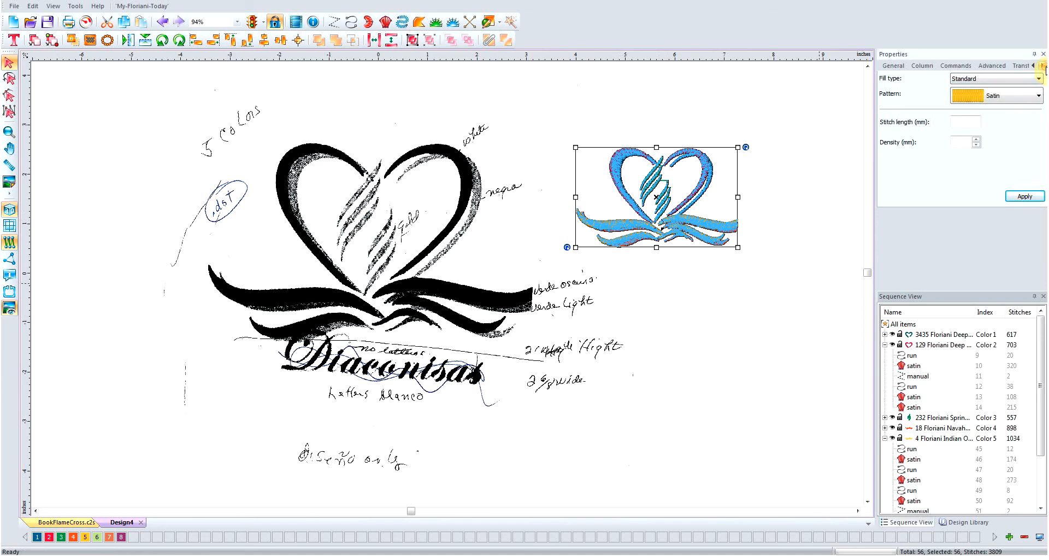
click(1043, 65)
click(1002, 65)
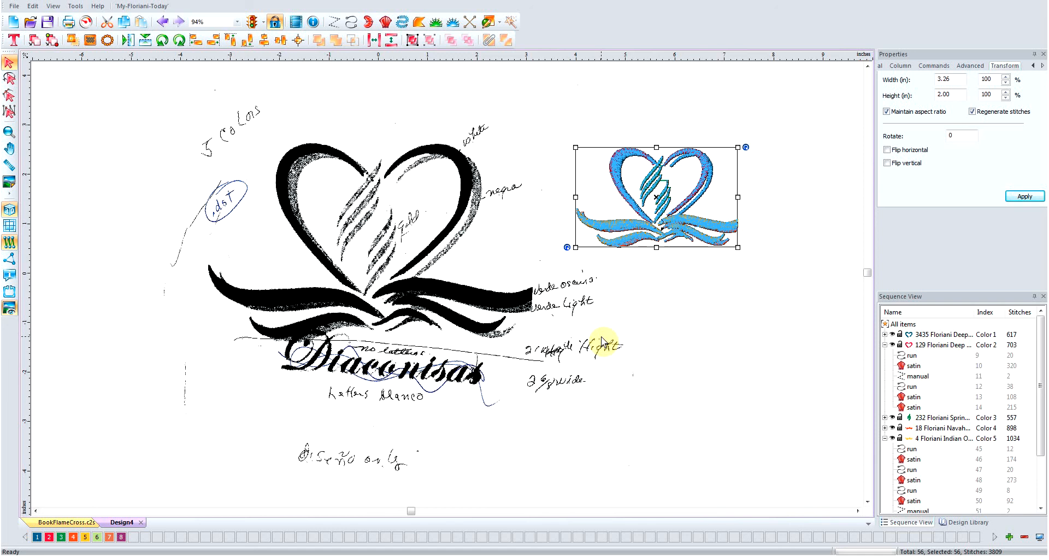
click(729, 344)
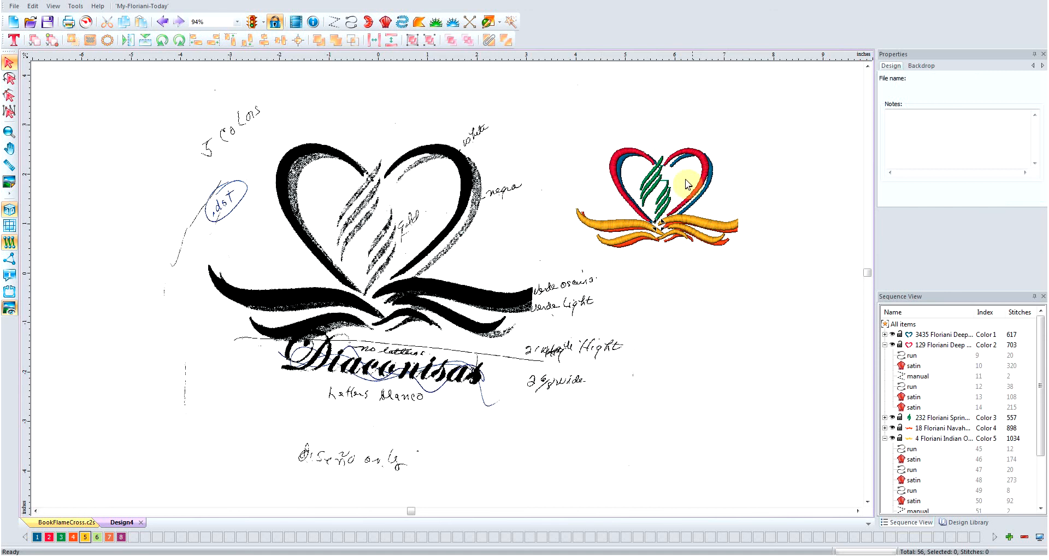